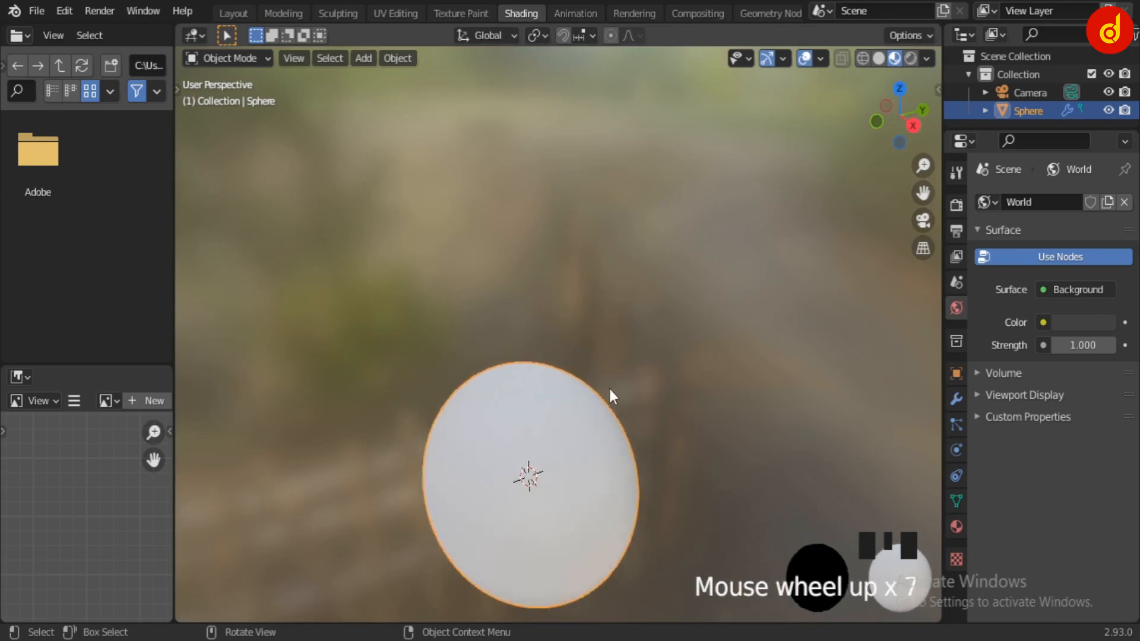
- Join the file browser and image editor areas into one and widen the merged area to nearly half the window
middle_drag(608, 387, 583, 336)
scroll(583, 336, down, 5)
right_click(153, 378)
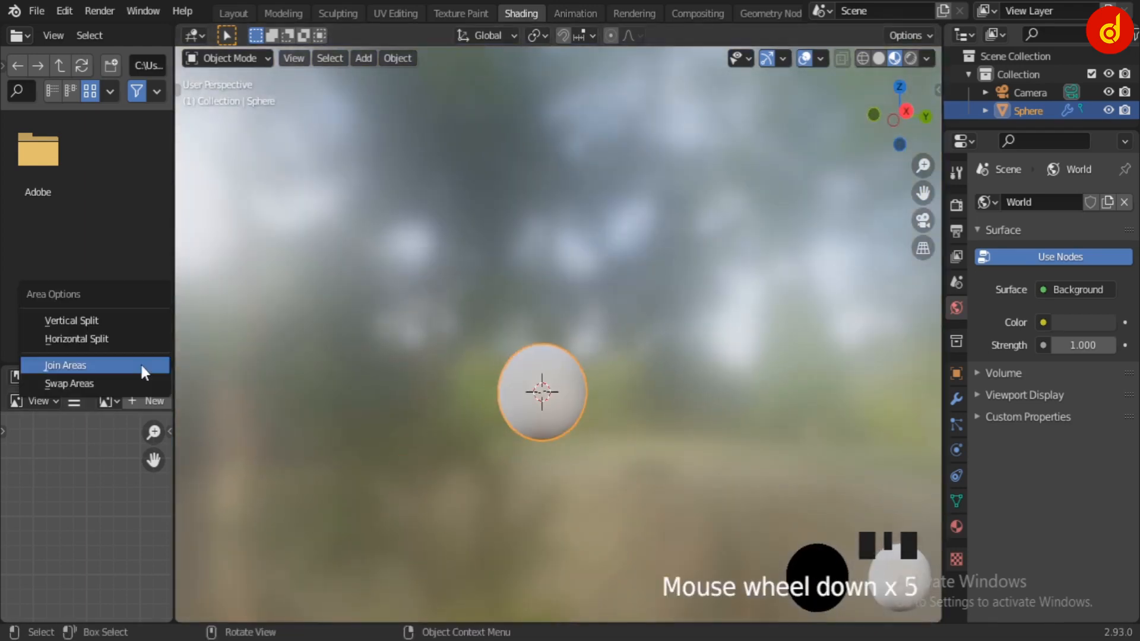
click(140, 362)
click(140, 427)
drag(173, 394, 519, 419)
- Switch the widened area to the Shader Editor and create a new material for the sphere
click(19, 36)
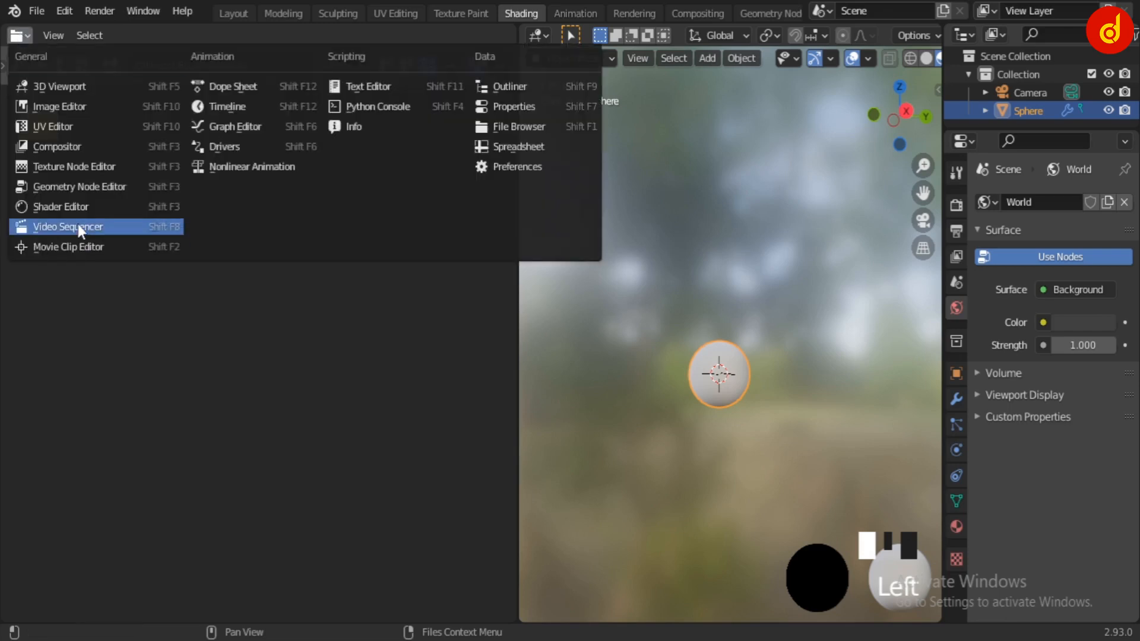
click(81, 206)
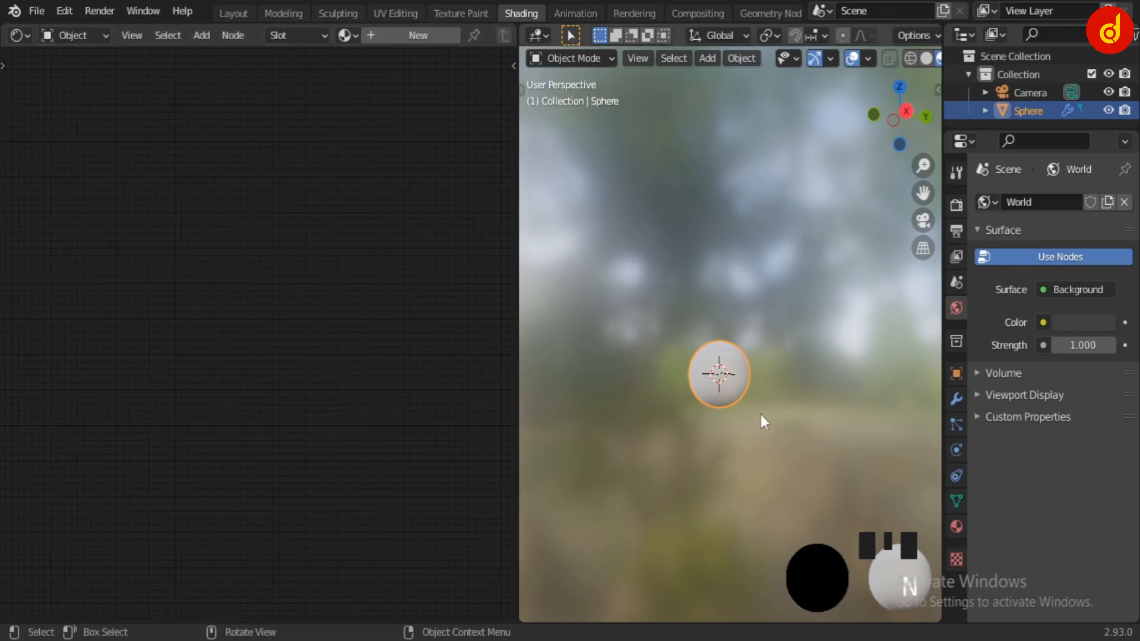
key(KP_Decimal)
middle_drag(752, 415, 625, 460)
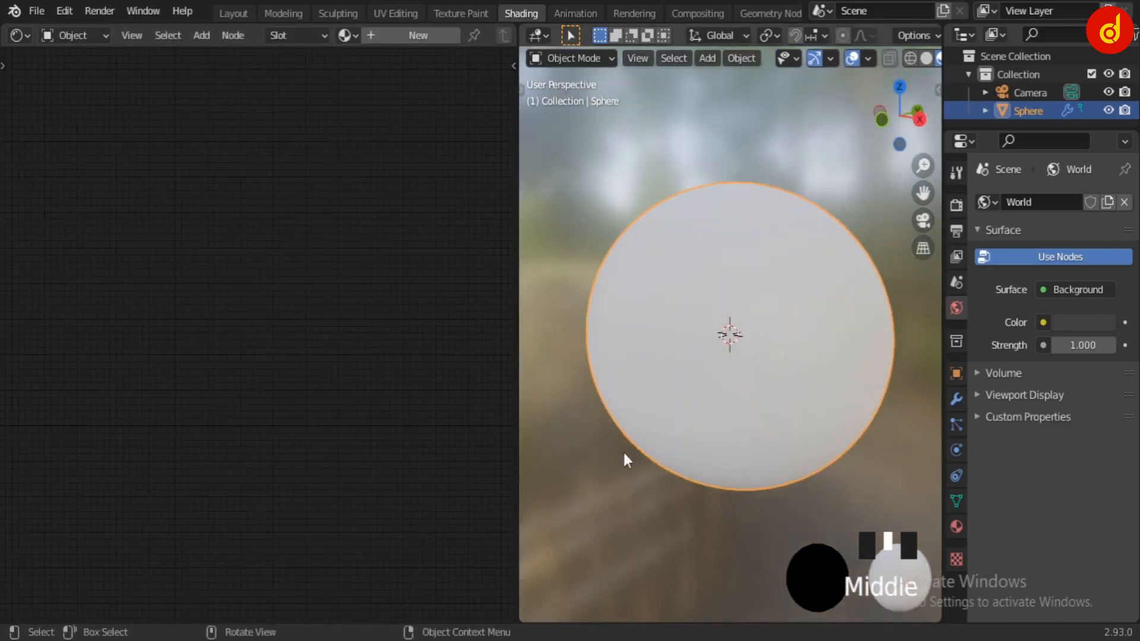
click(404, 36)
key(g)
click(364, 384)
scroll(360, 375, up, 4)
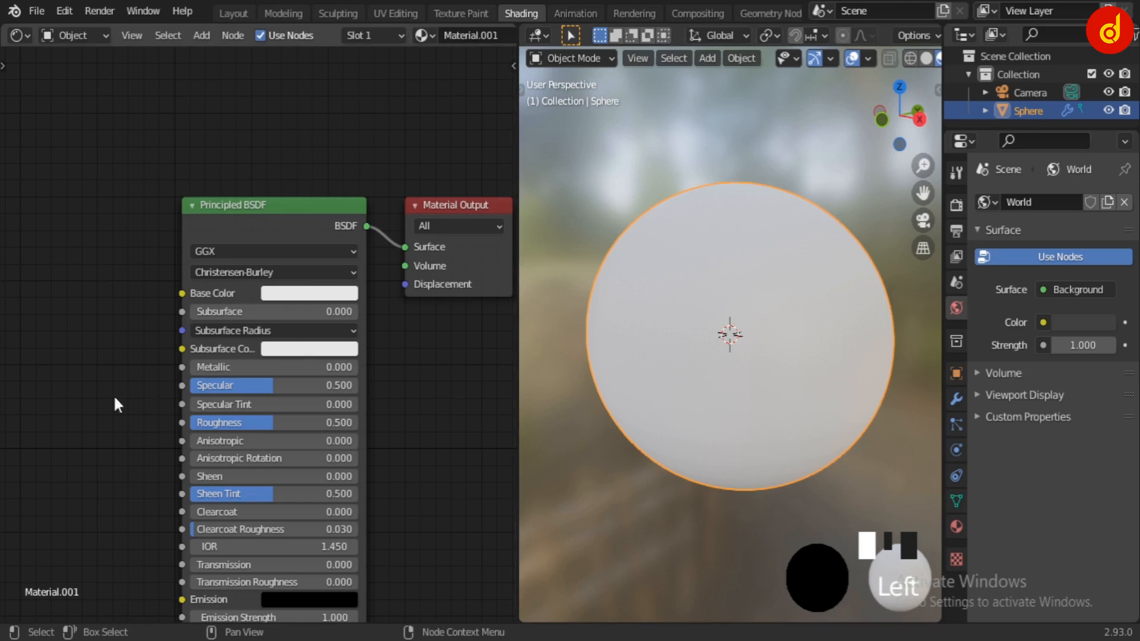
- Add a Wave Texture node in front of the Principled BSDF node
middle_drag(114, 399, 186, 395)
key(shift+a)
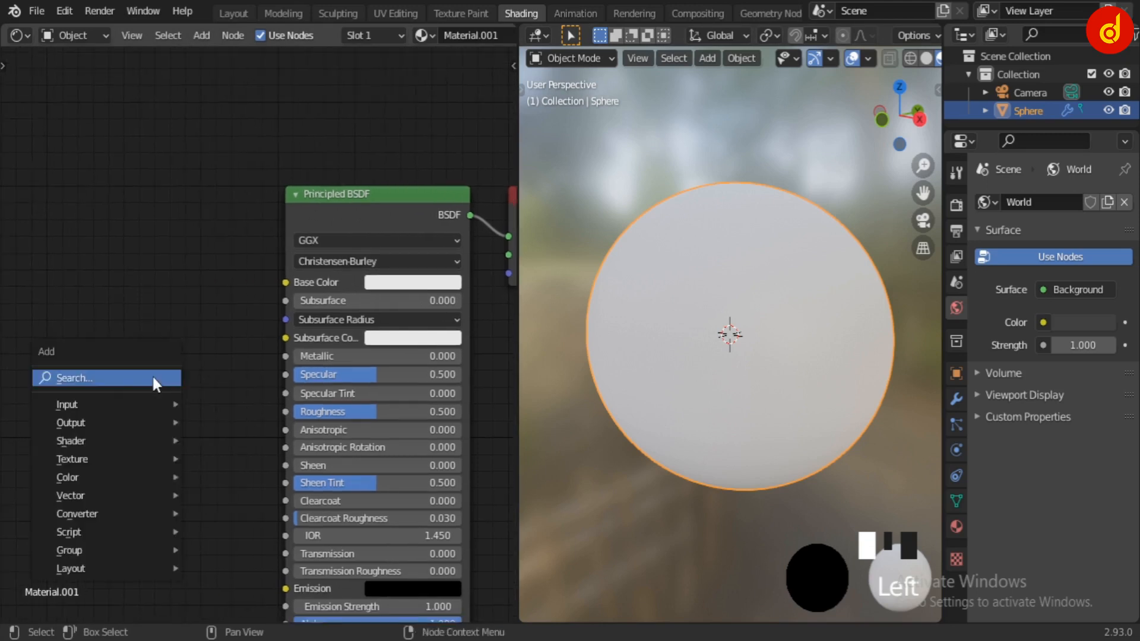
click(152, 377)
text(wa)
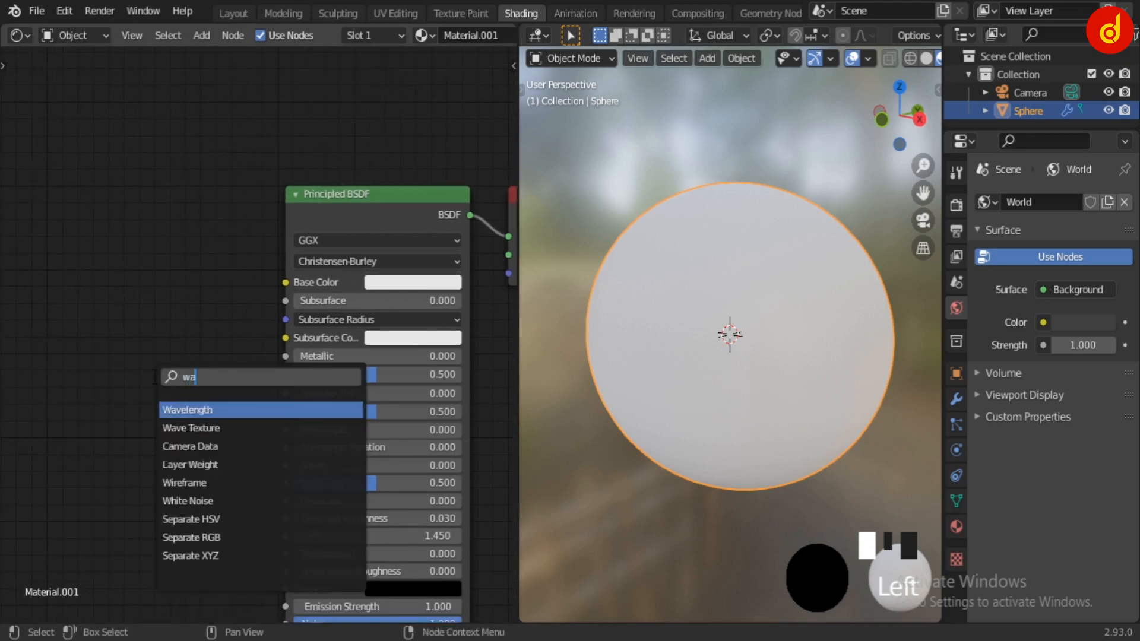
text(v)
click(192, 429)
click(41, 254)
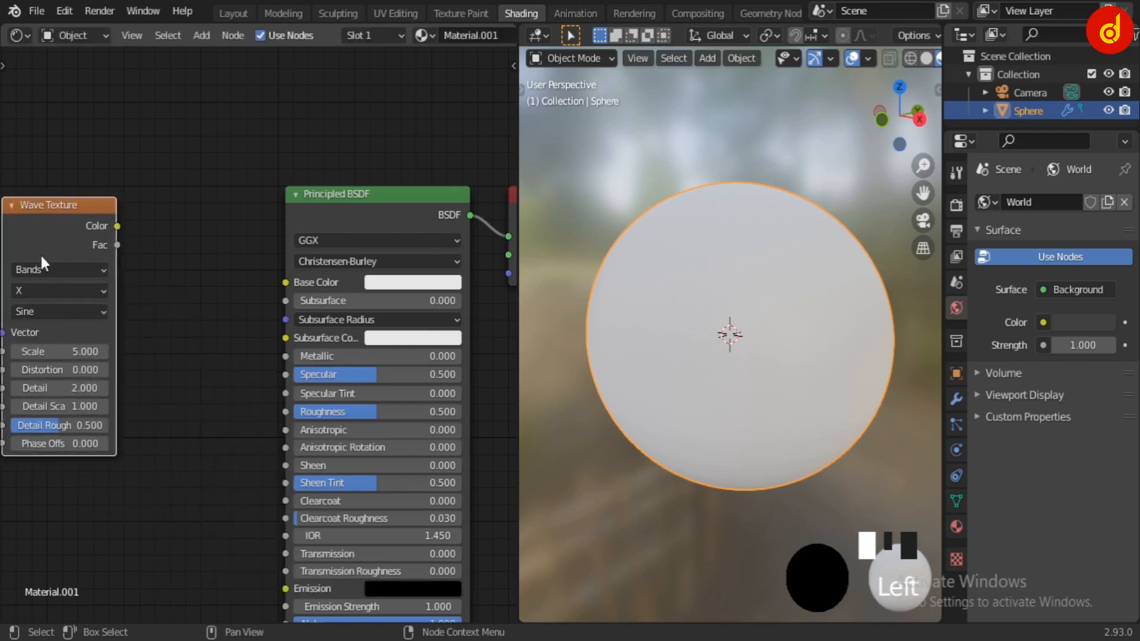
- Connect the Wave Texture's Fac output to the Principled BSDF's Base Color input
middle_drag(164, 432, 221, 411)
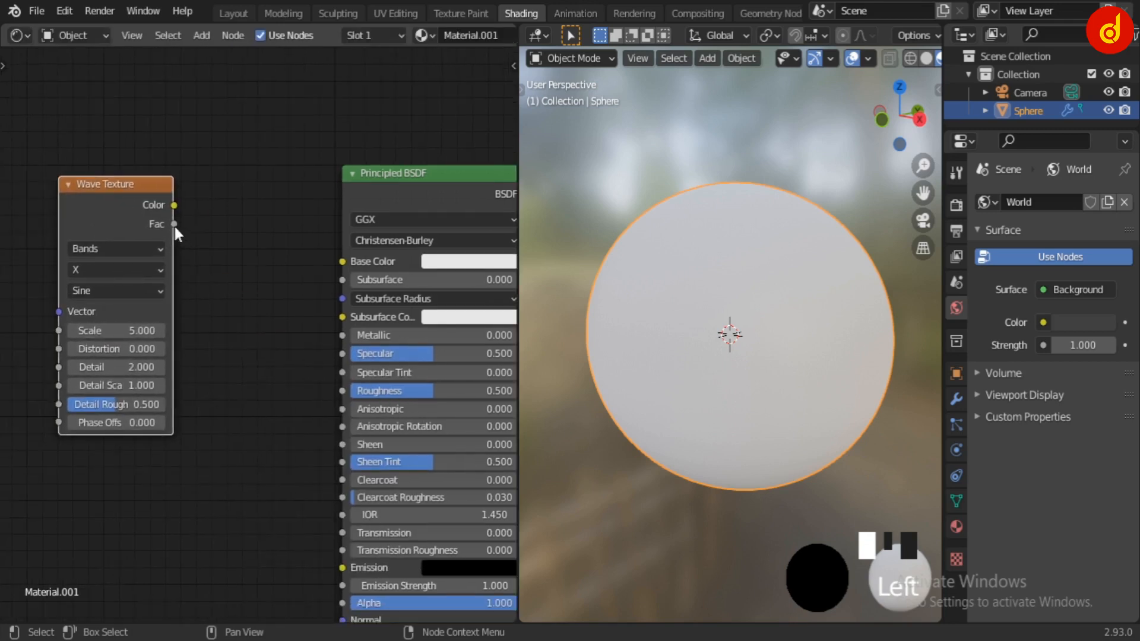
drag(175, 225, 344, 264)
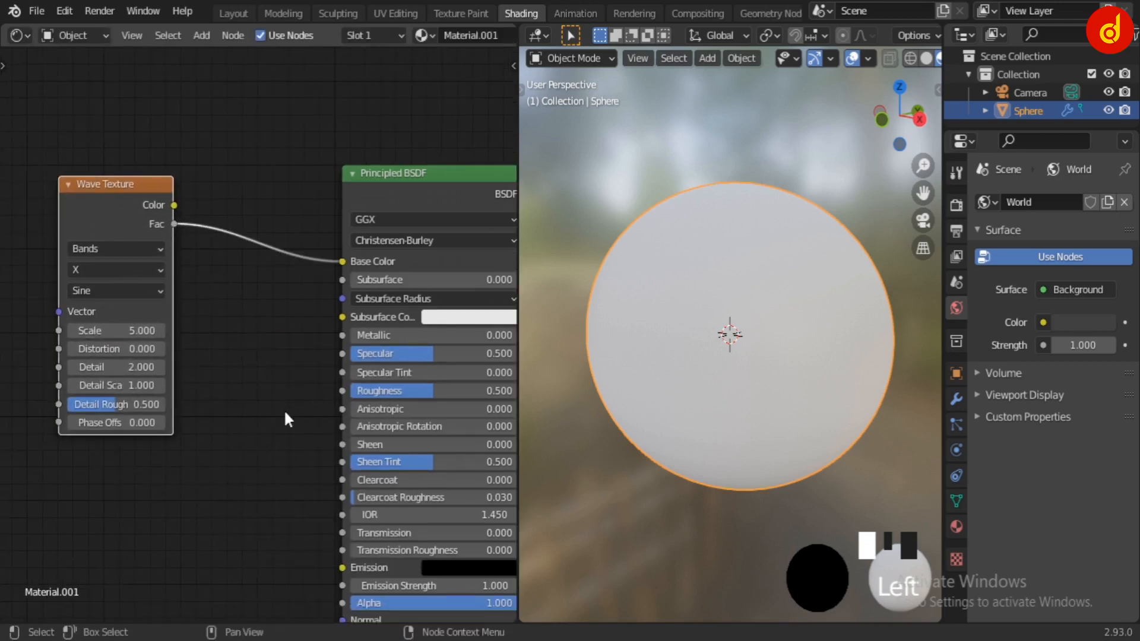
middle_drag(679, 460, 718, 475)
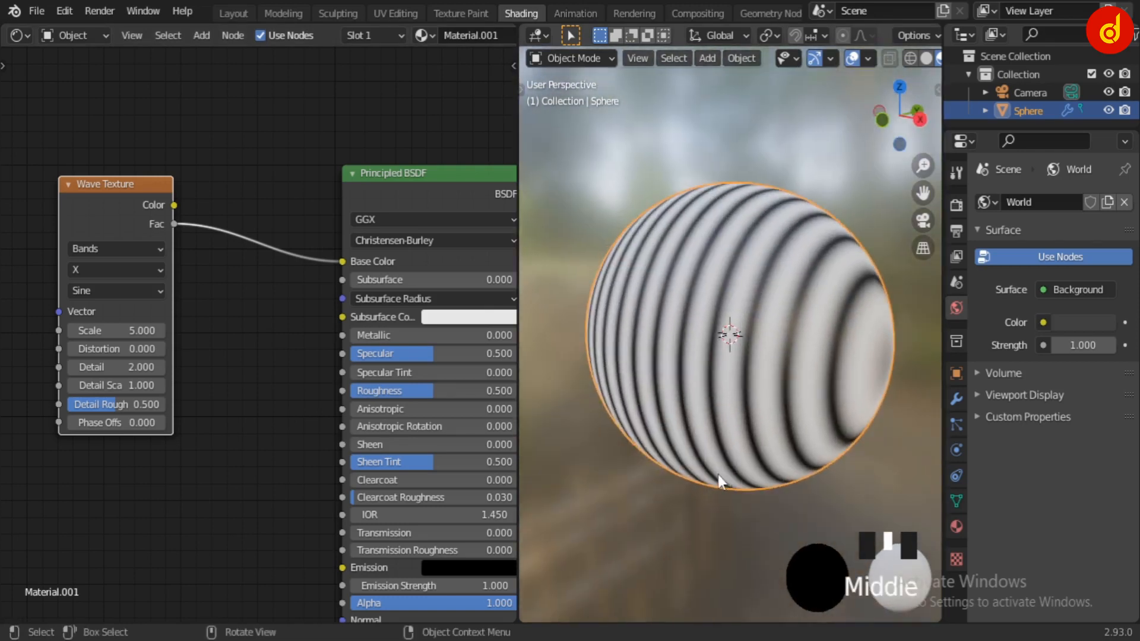
- Set the Wave Texture's bands direction to Diagonal and its scale to 2.5, and check the sphere from the front
scroll(300, 370, up, 2)
click(249, 245)
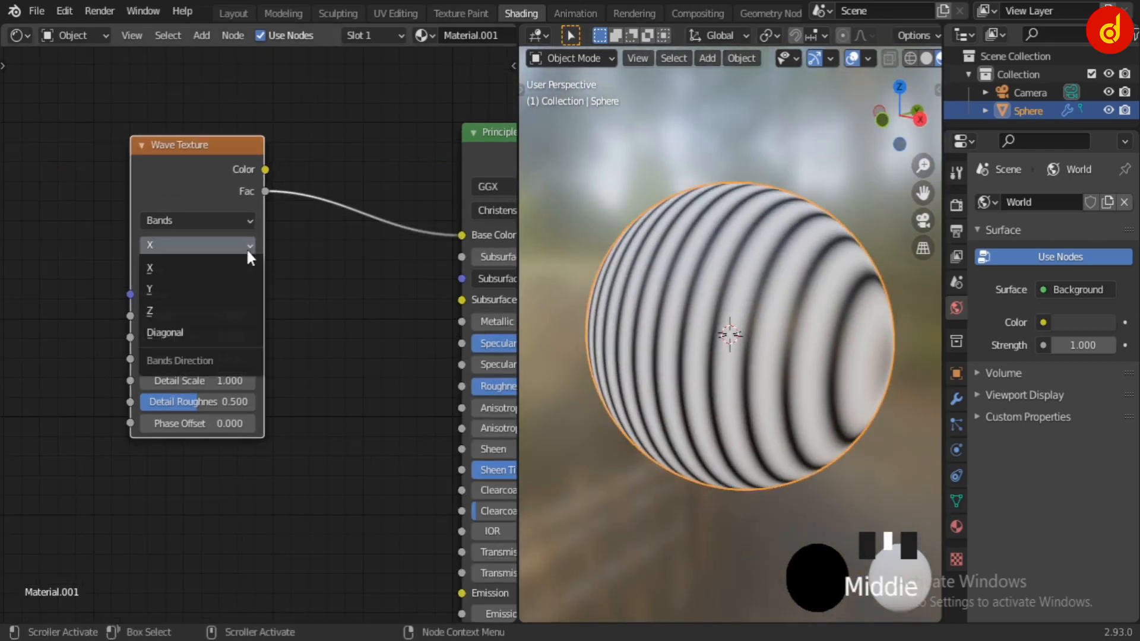
click(225, 334)
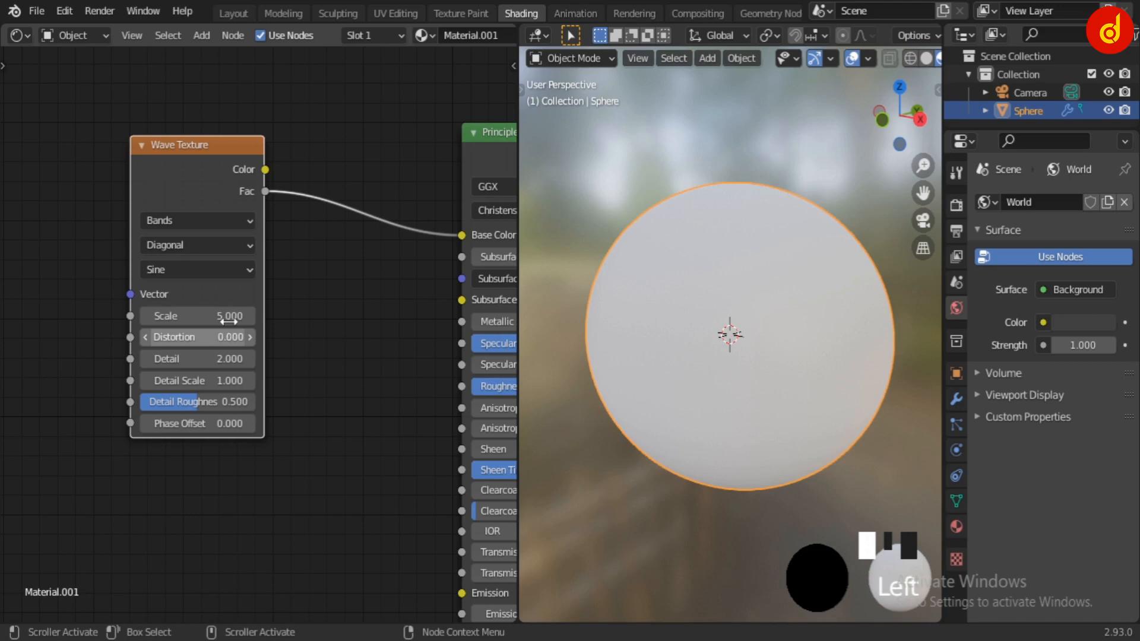
drag(229, 321, 177, 321)
middle_drag(682, 442, 921, 437)
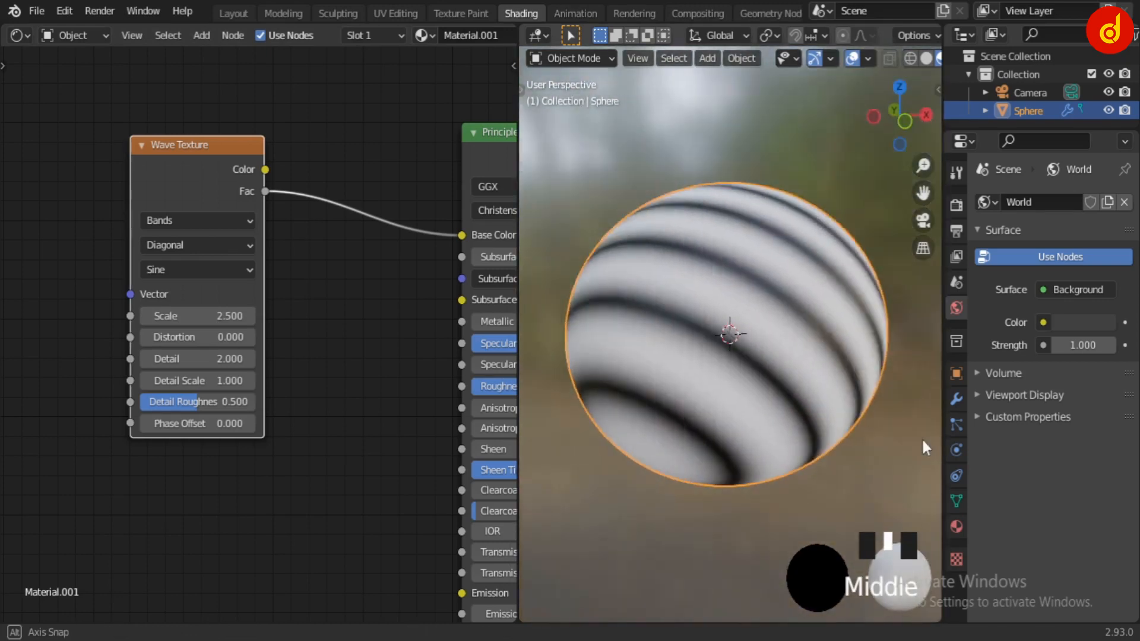
key(KP_1)
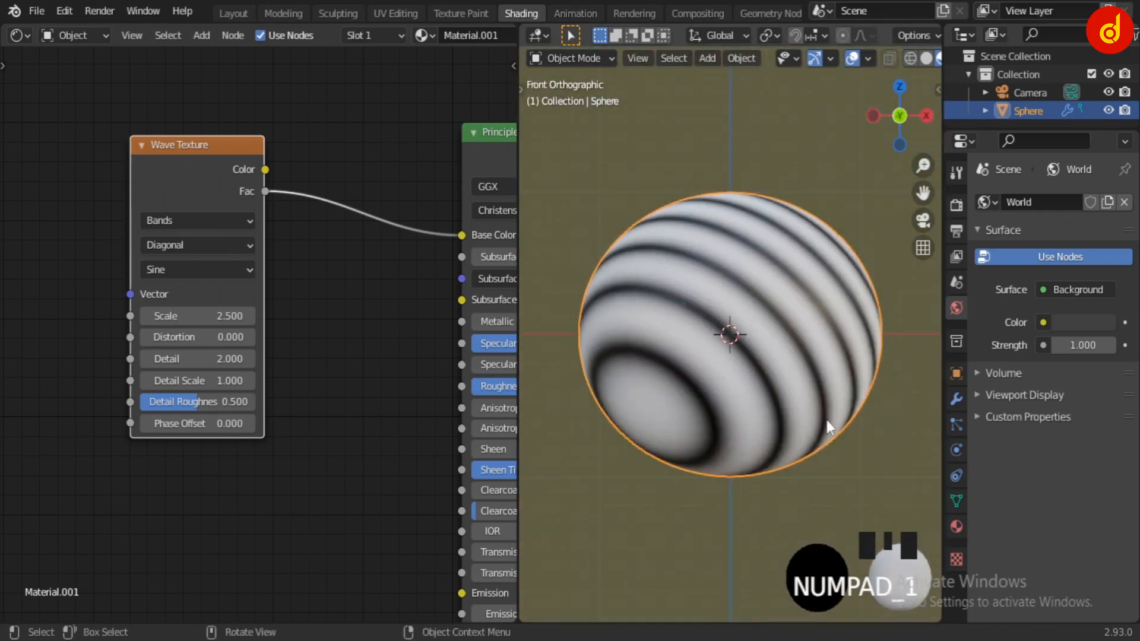
- Set the Wave Texture's distortion to 4 and its detail to 4
drag(223, 337, 345, 337)
click(223, 338)
text(4.9)
key(Return)
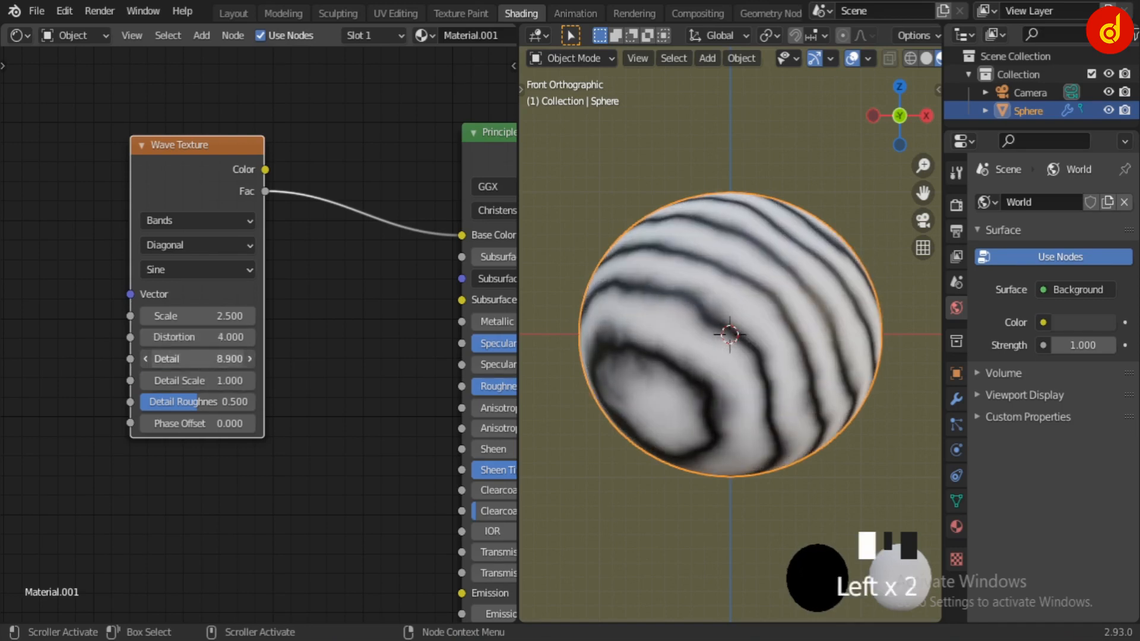
drag(196, 358, 268, 359)
text(4)
key(Return)
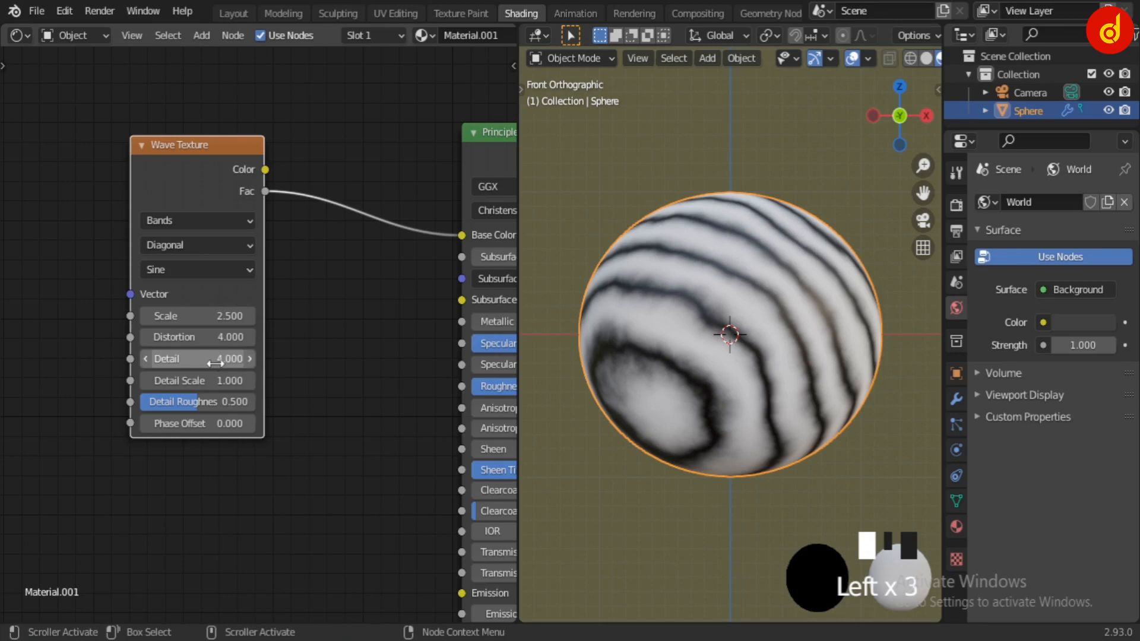
- Set the Wave Texture's detail scale to 40 and its detail roughness to 1, and inspect the pattern on the sphere
drag(201, 380, 379, 380)
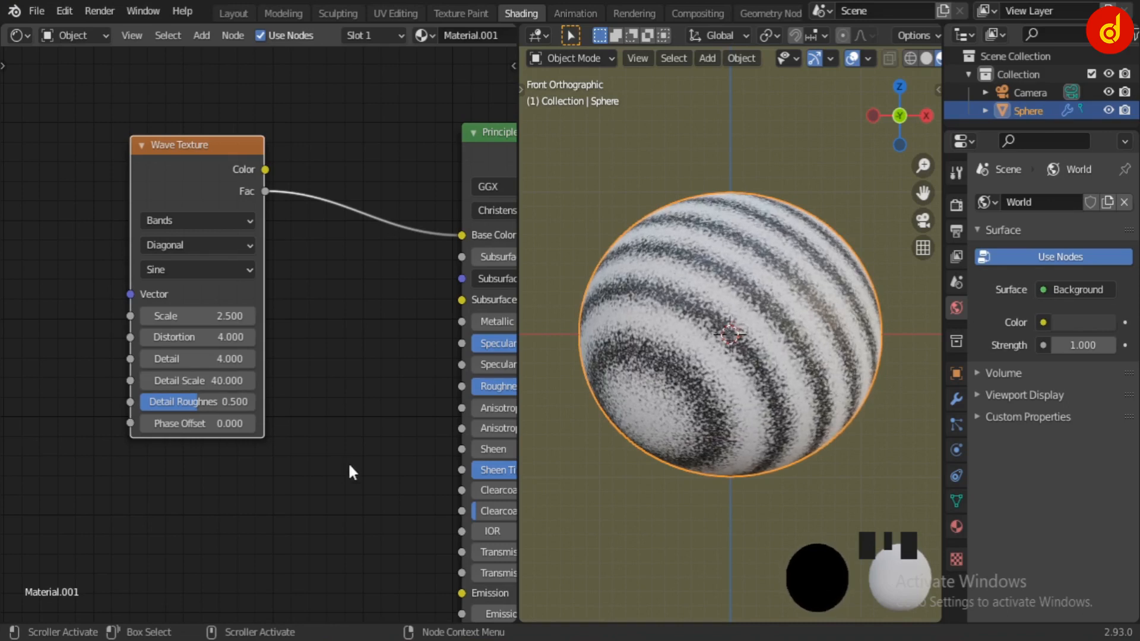
drag(209, 402, 267, 402)
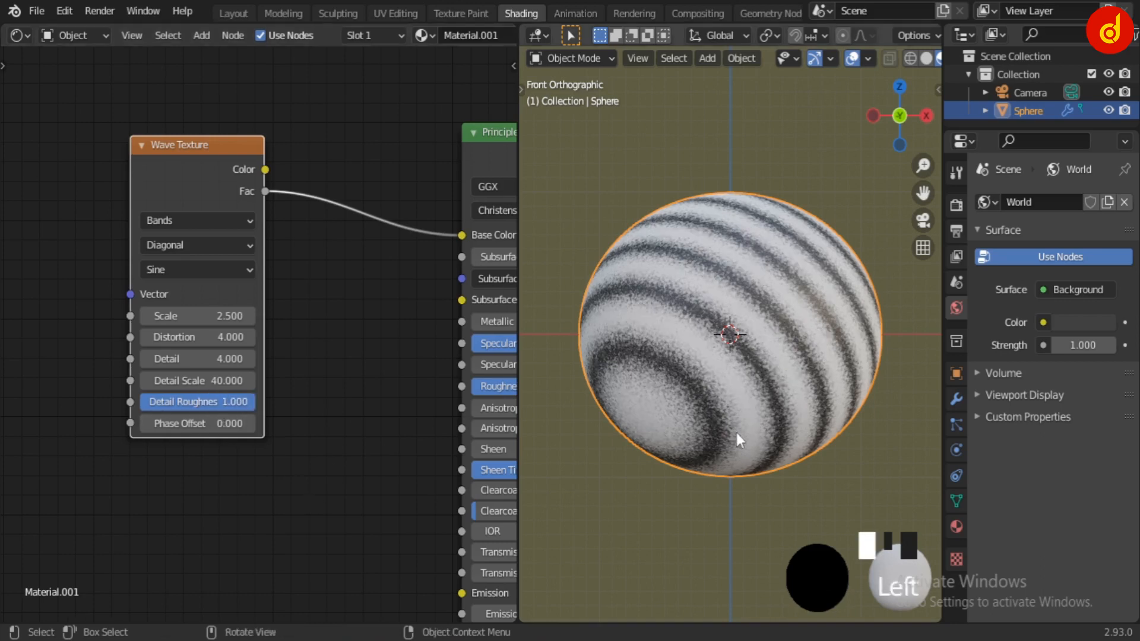
scroll(734, 417, up, 8)
scroll(734, 416, down, 5)
scroll(732, 415, down, 5)
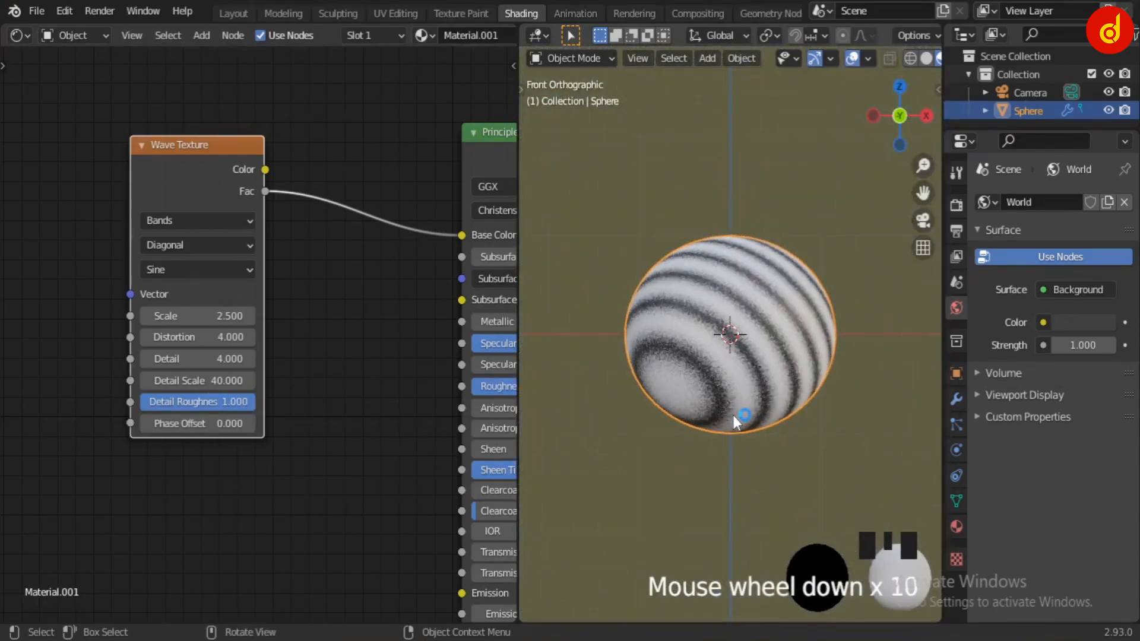
middle_drag(777, 432, 775, 388)
scroll(776, 389, up, 3)
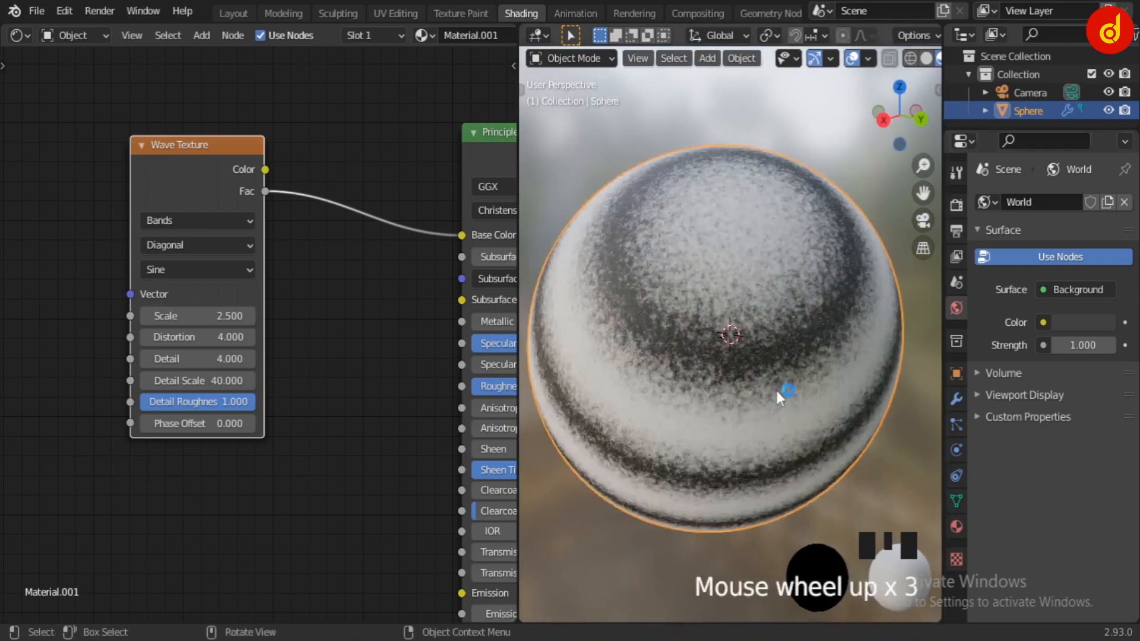
scroll(743, 415, down, 2)
key(KP_1)
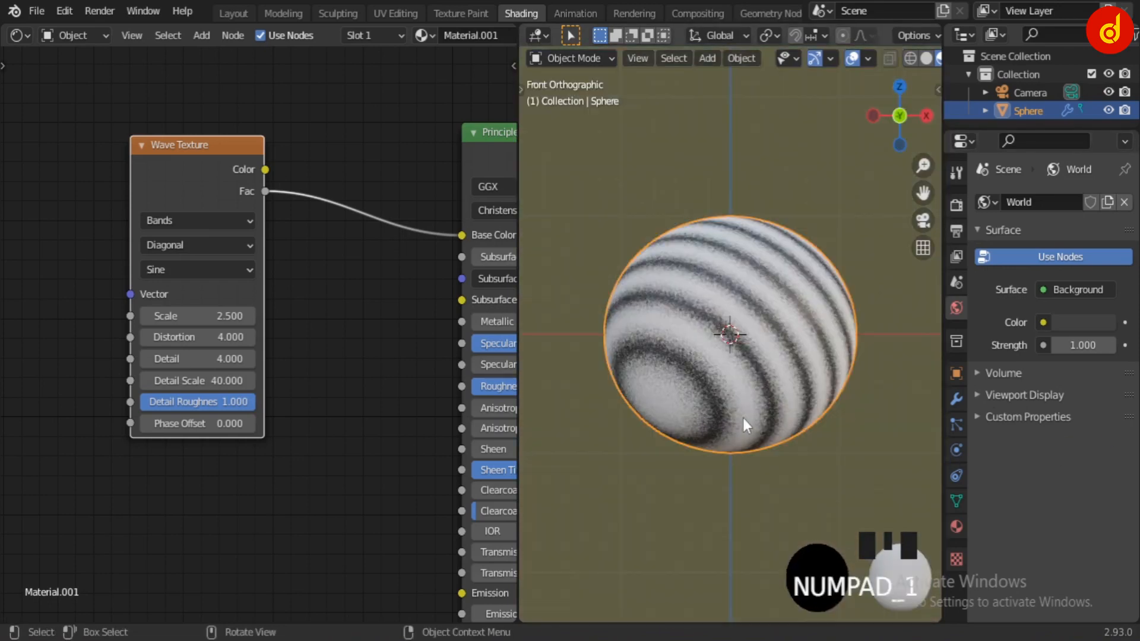
- Add a Gradient Texture node and place it some distance before the Wave Texture node
middle_drag(134, 526, 339, 535)
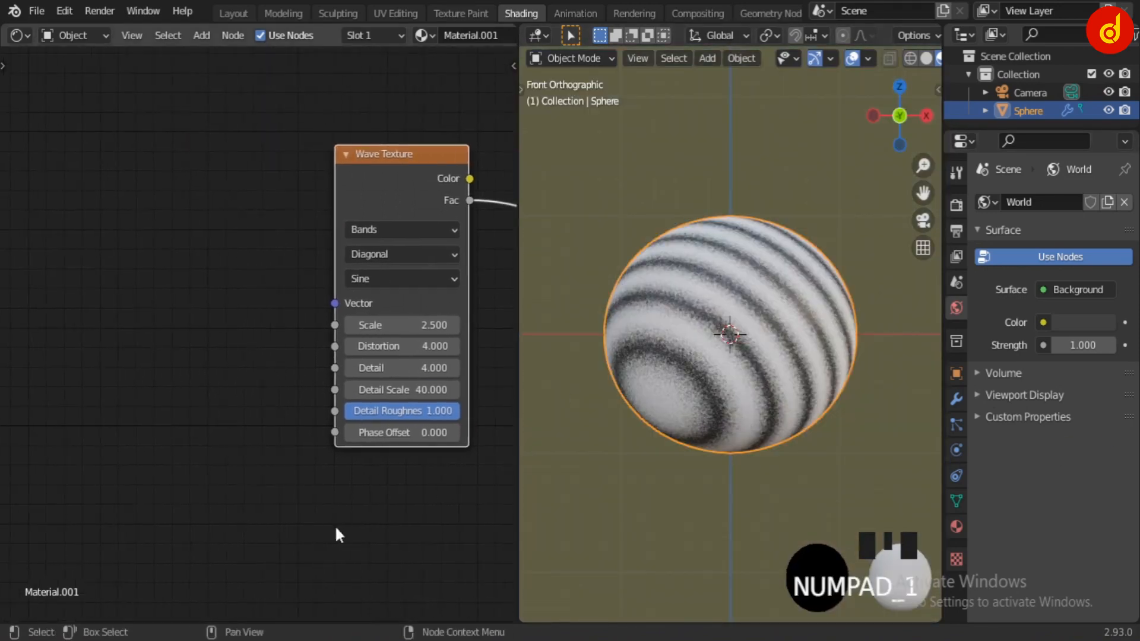
key(shift+a)
click(125, 342)
text(g)
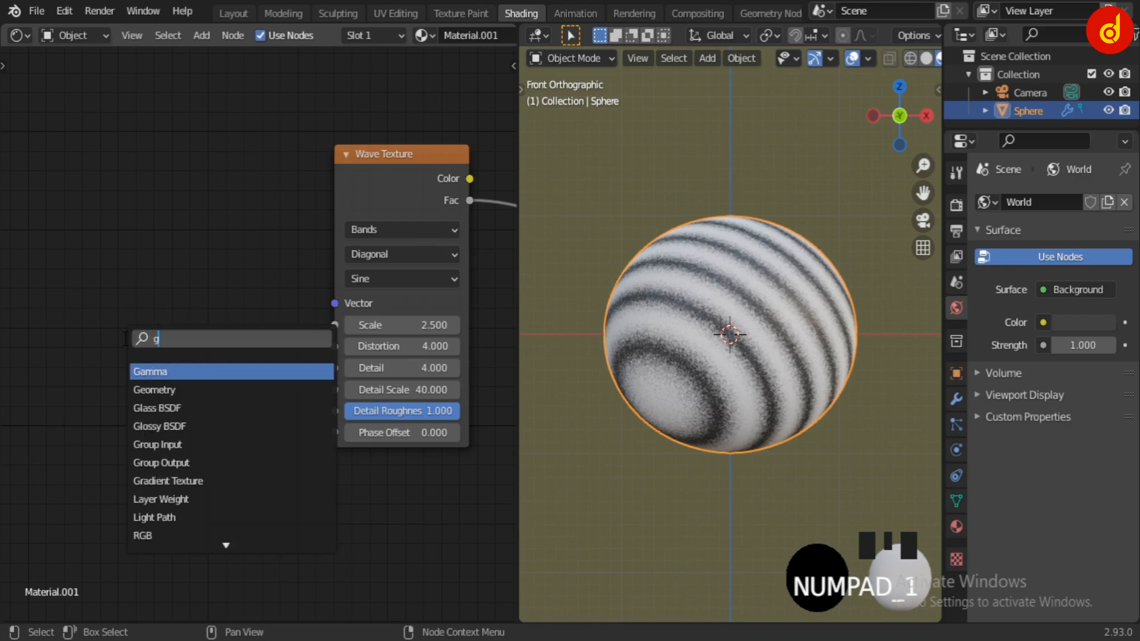
text(r)
key(Down)
key(Down)
key(Return)
click(178, 380)
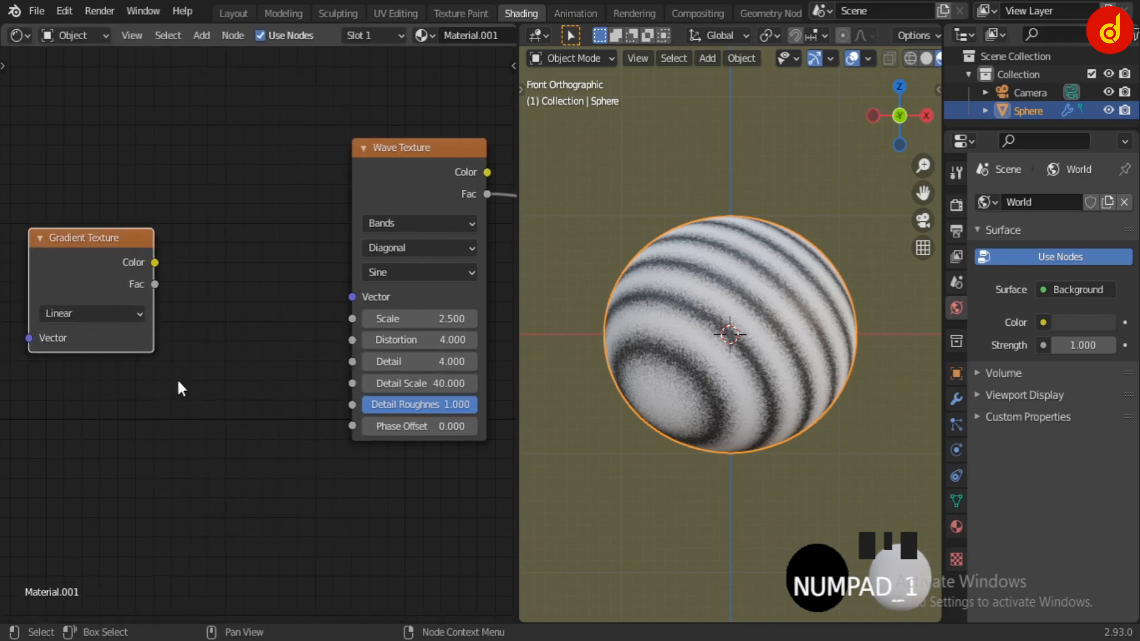
drag(89, 242, 44, 251)
- Connect the Gradient Texture's Fac output to the Wave Texture's Vector input and inspect the sphere
middle_drag(147, 398, 218, 387)
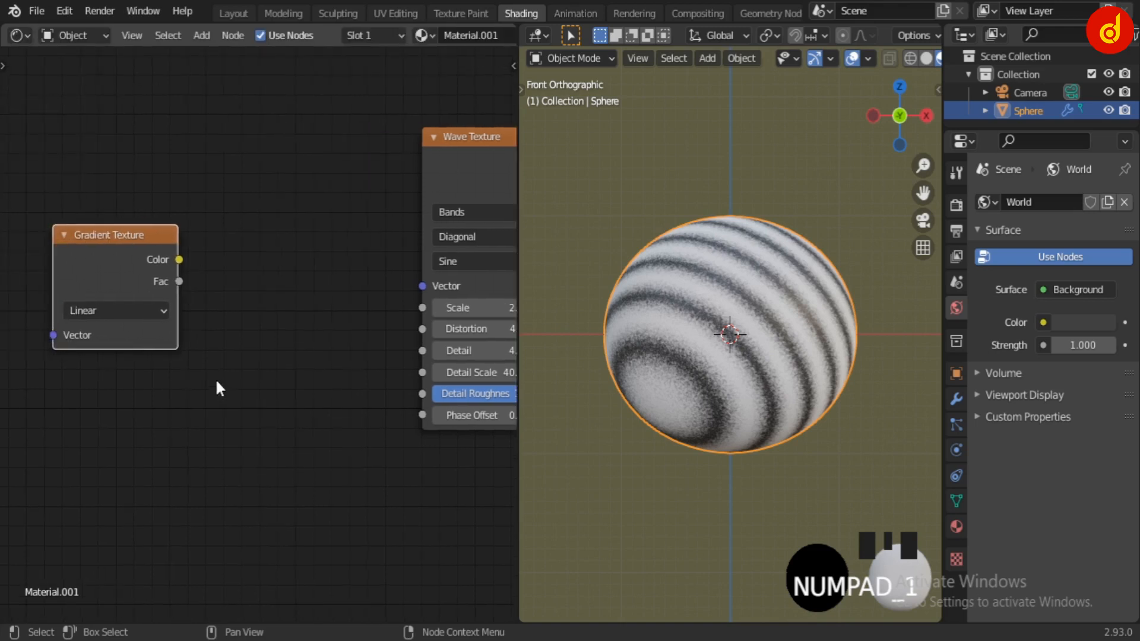
drag(192, 282, 422, 285)
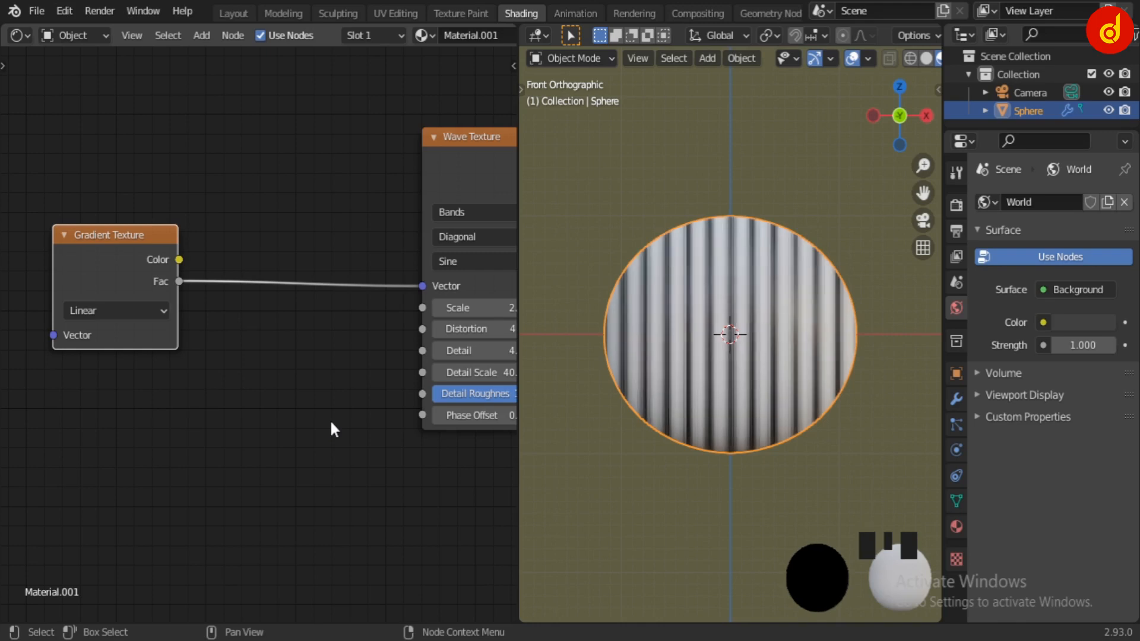
scroll(763, 319, up, 7)
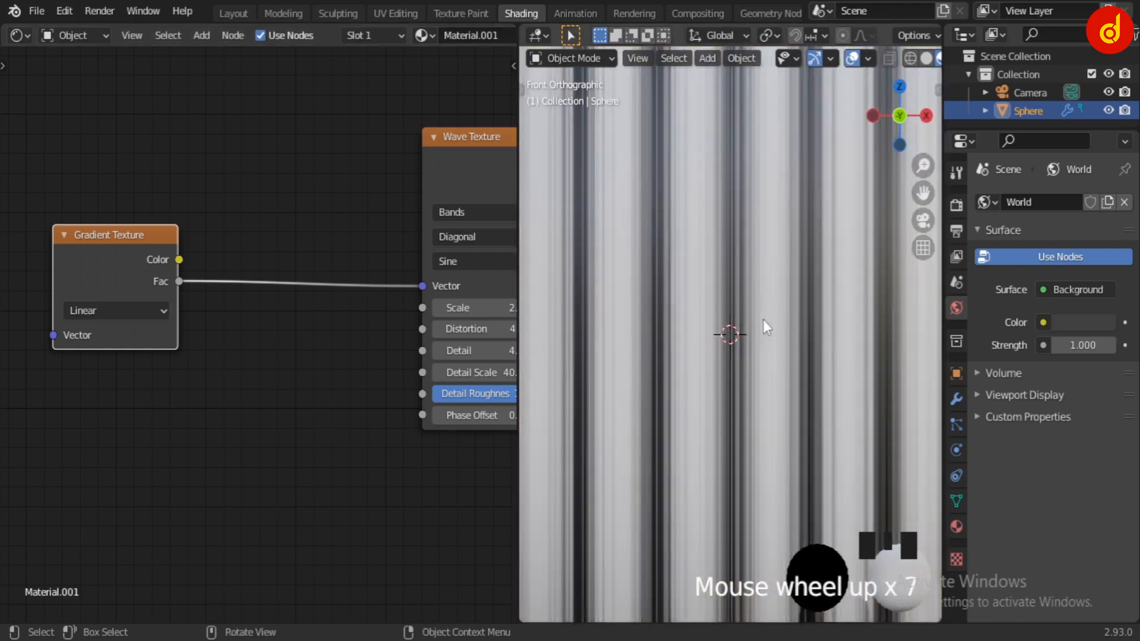
scroll(763, 320, down, 6)
middle_drag(616, 397, 644, 412)
- Change the Gradient Texture's type to Radial and inspect the rings on the sphere
click(110, 315)
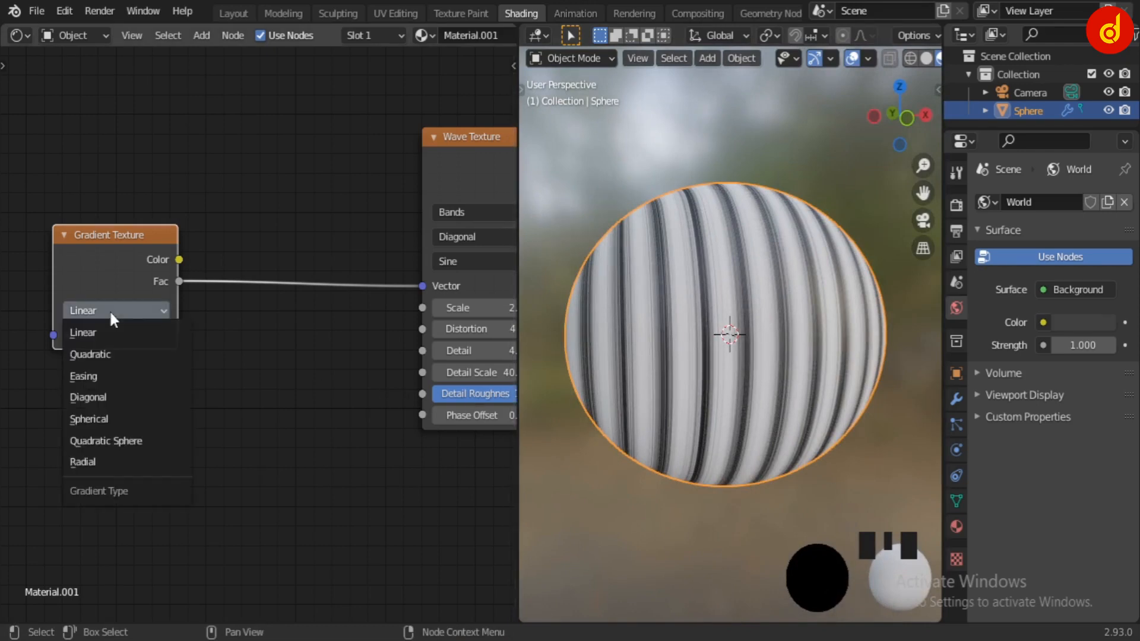
click(96, 461)
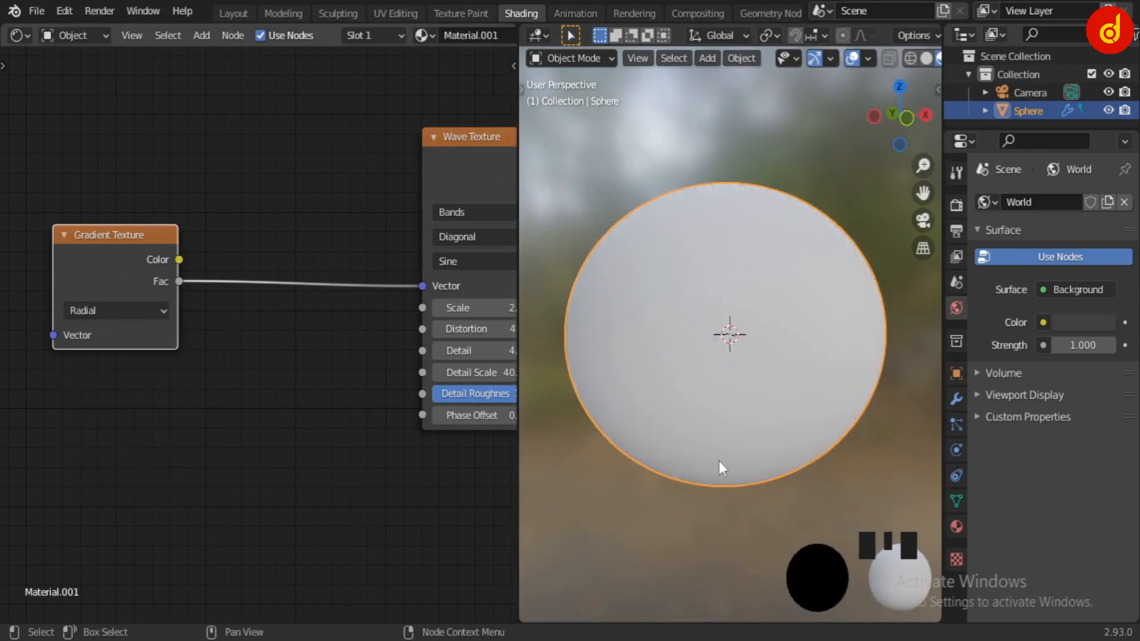
scroll(737, 458, down, 4)
middle_drag(737, 458, 721, 410)
scroll(722, 409, up, 4)
scroll(220, 377, down, 1)
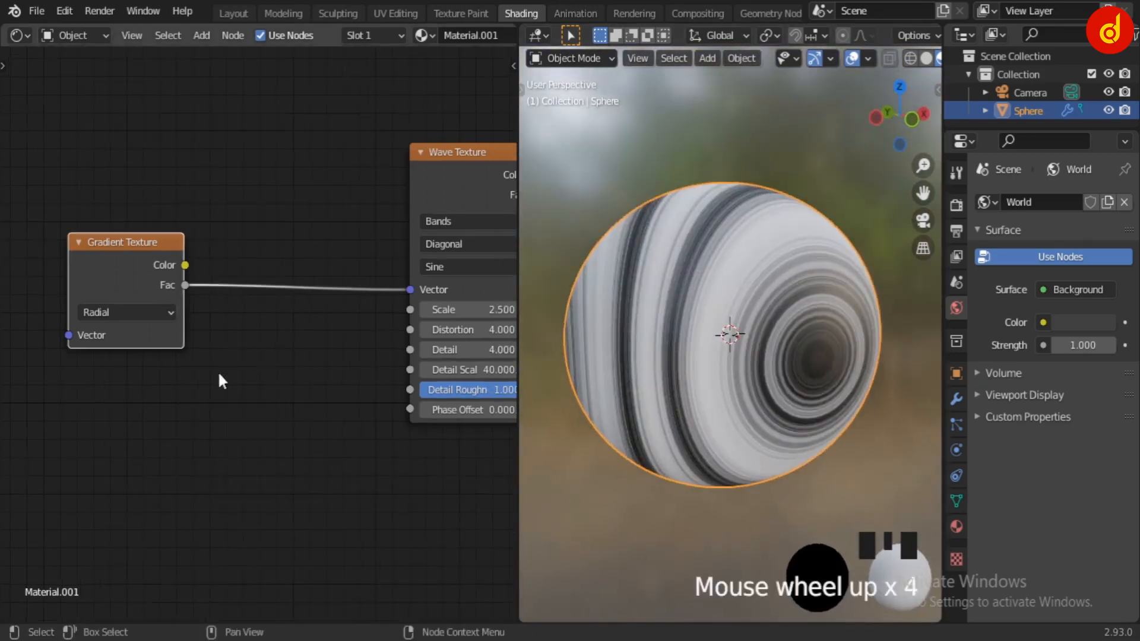
- Add a Texture Coordinate node and place it before the Gradient Texture node
middle_drag(161, 404, 235, 394)
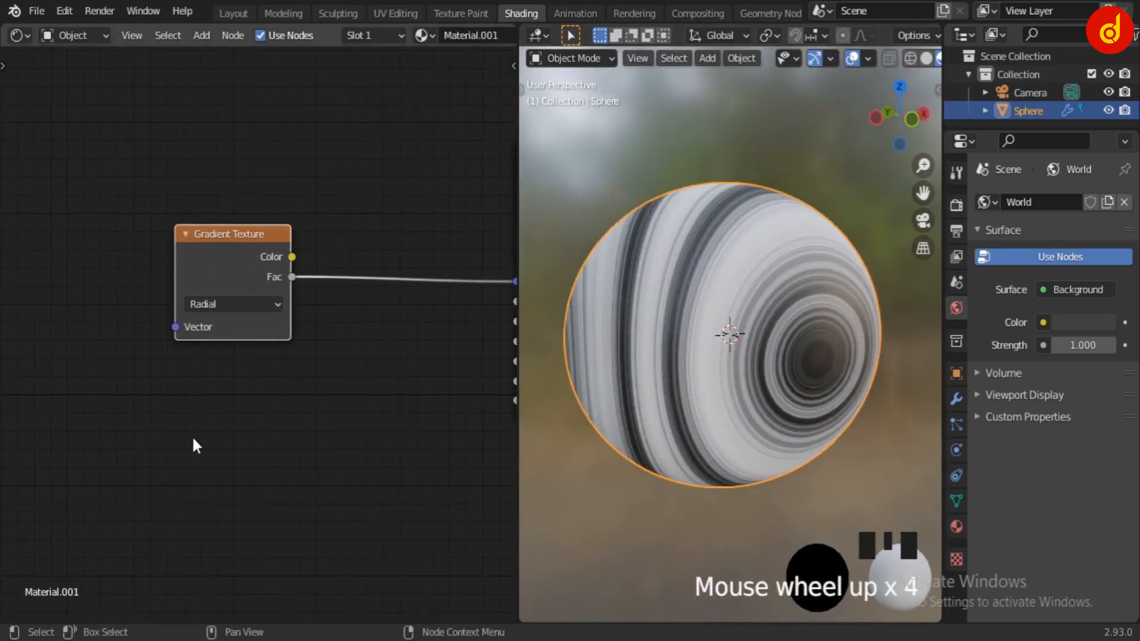
middle_drag(191, 436, 232, 428)
key(shift+a)
click(185, 390)
text(tex)
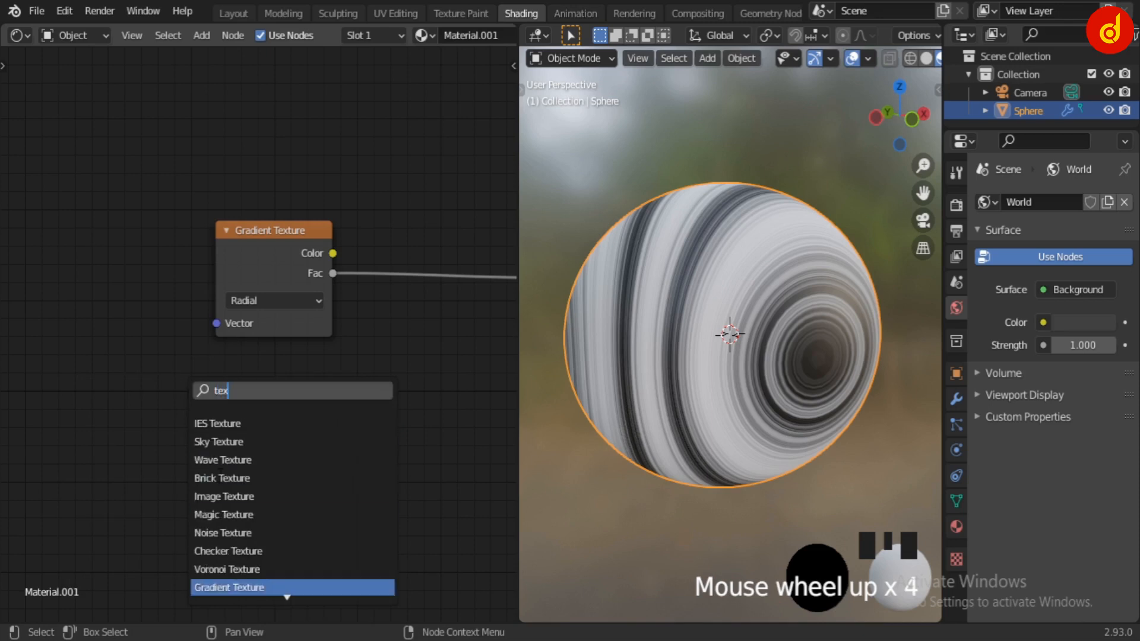
scroll(240, 585, down, 3)
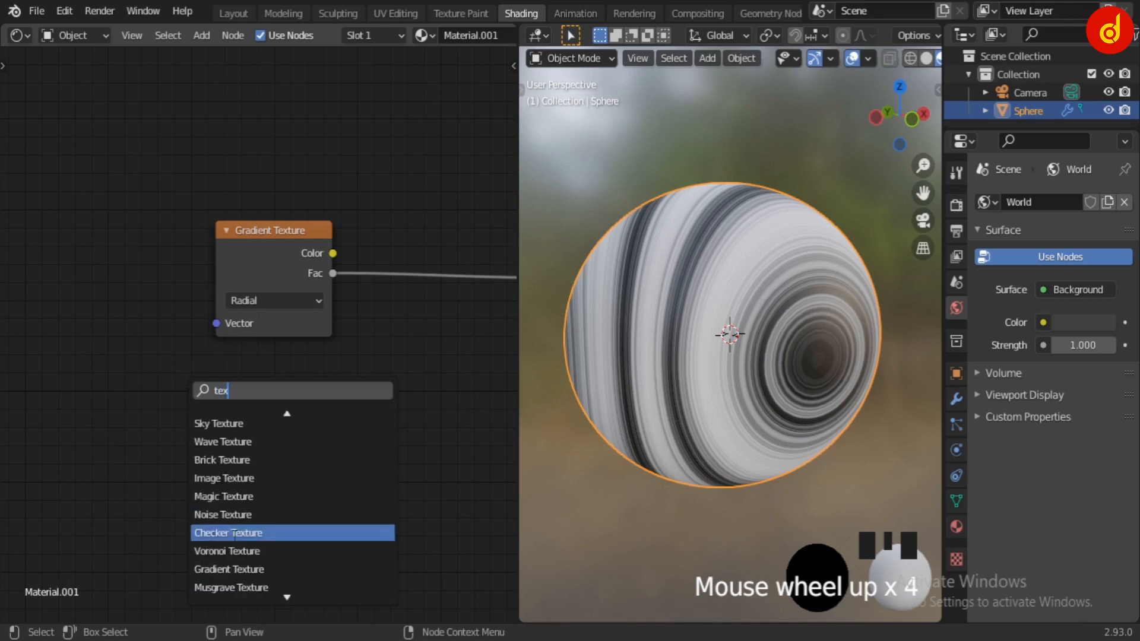
click(233, 569)
click(83, 436)
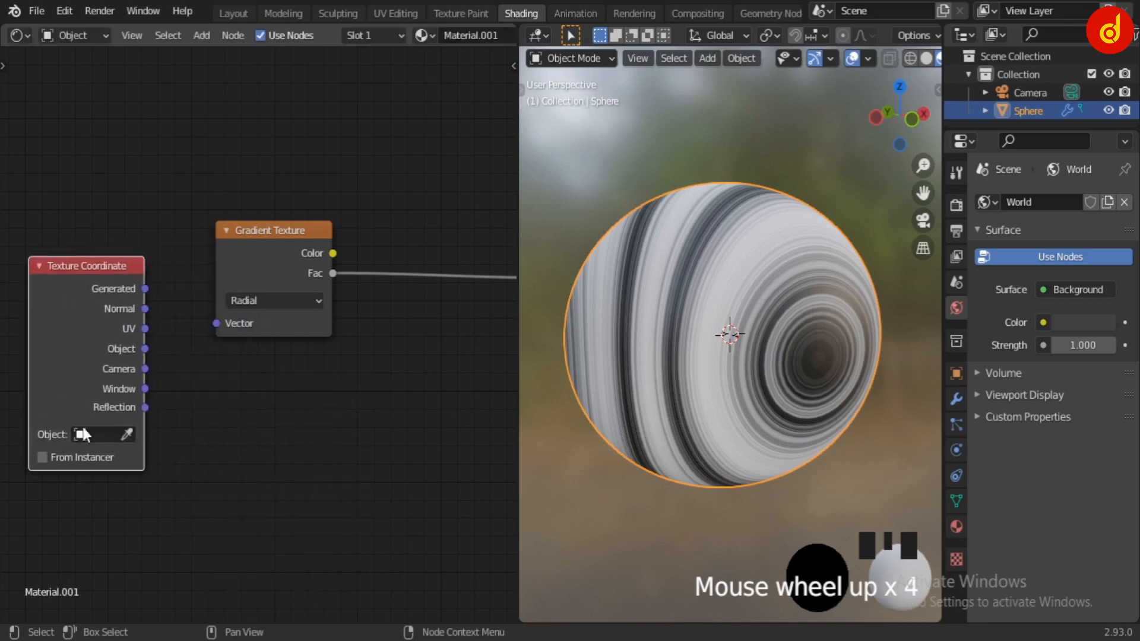
- Connect the Texture Coordinate's Object output to the Gradient Texture's Vector input and inspect the sphere in front view
drag(145, 349, 216, 323)
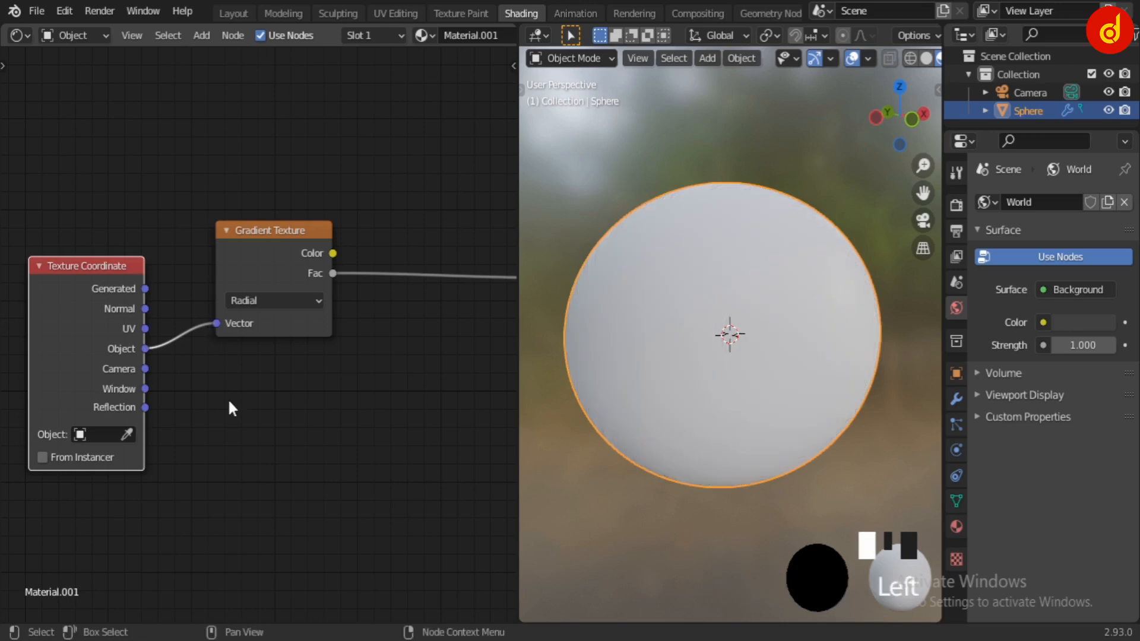
scroll(721, 428, down, 3)
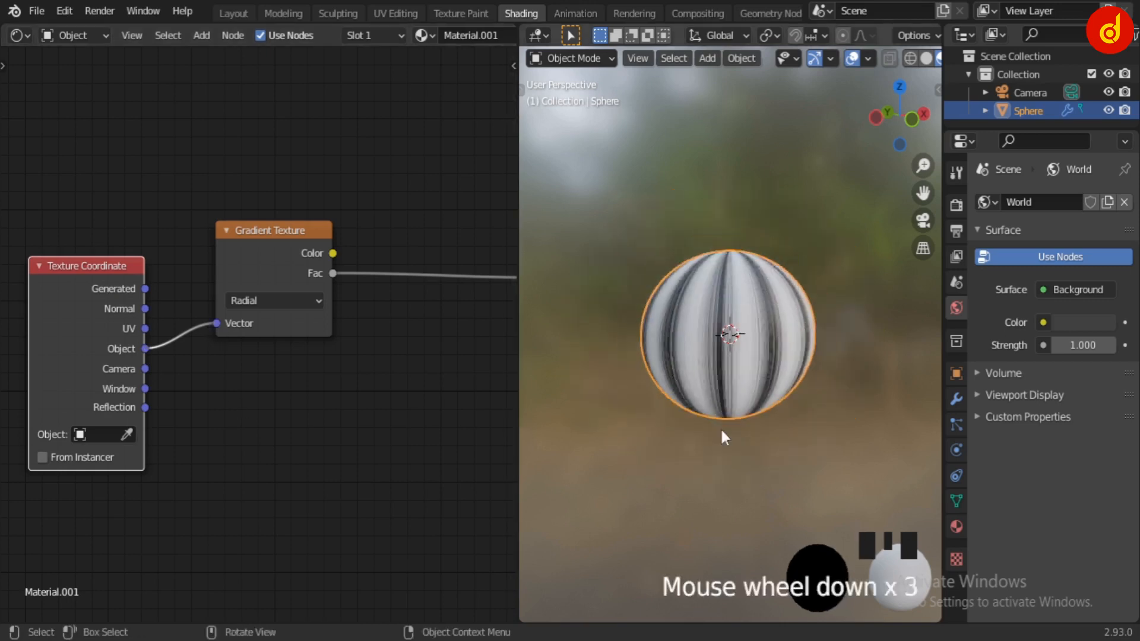
middle_drag(721, 427, 692, 348)
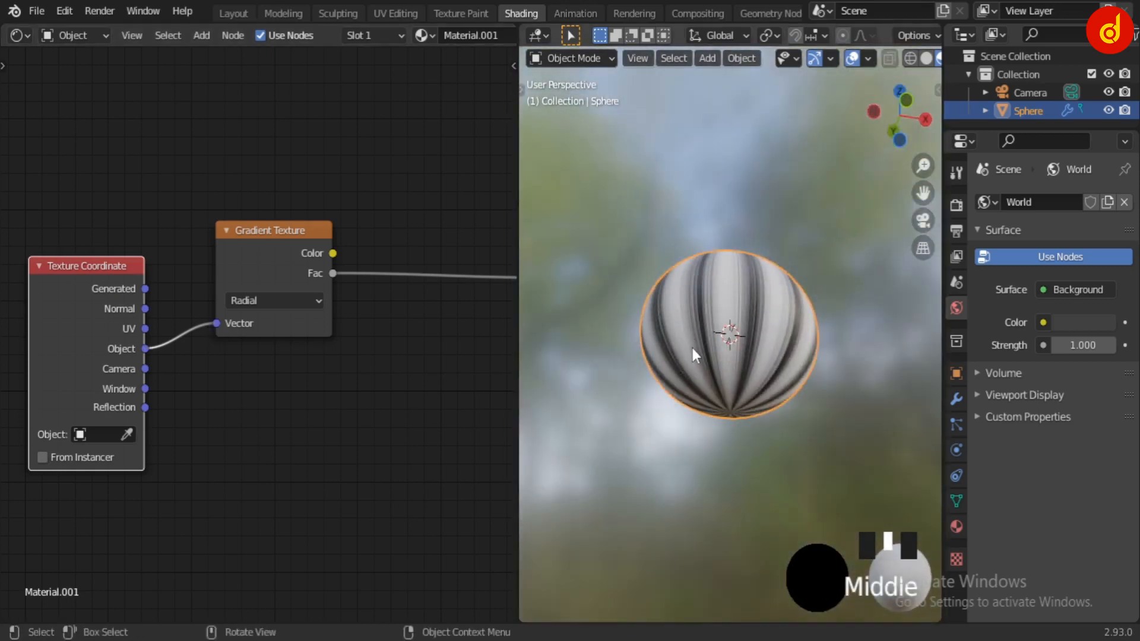
key(KP_1)
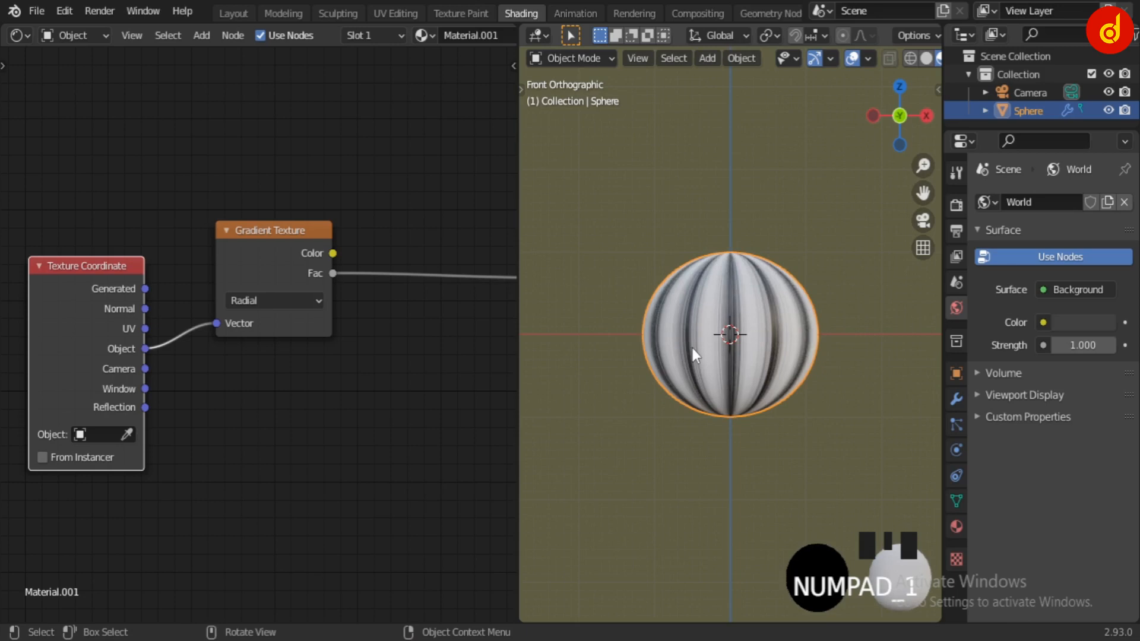
- Insert a Mapping node between the Texture Coordinate and Gradient Texture nodes and move the Texture Coordinate node further away
key(shift+a)
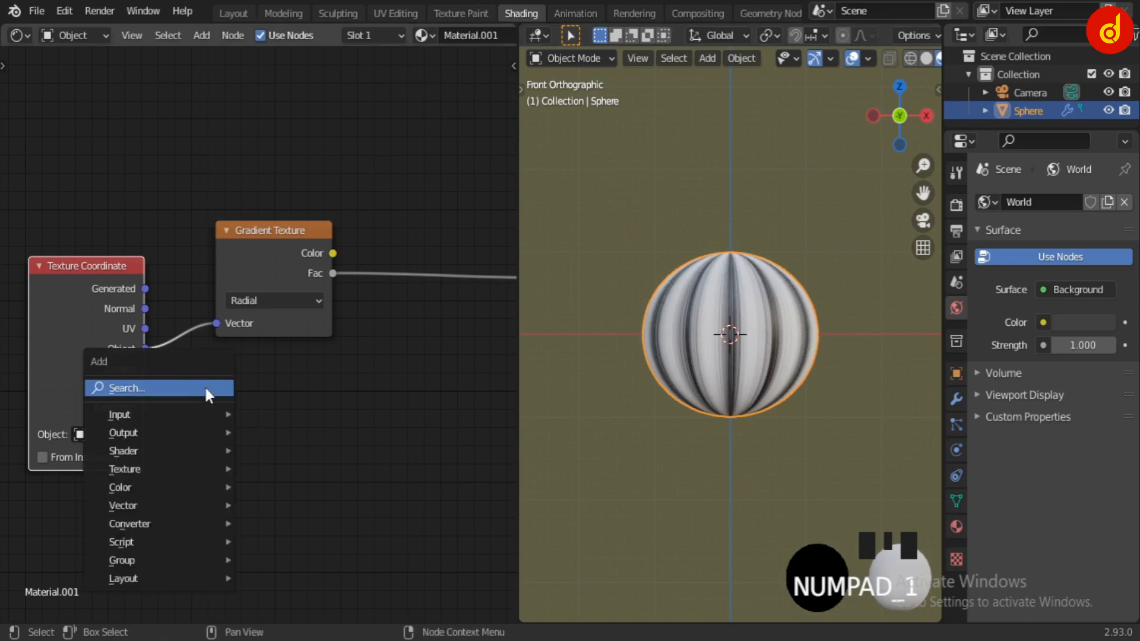
click(204, 386)
text(m)
click(255, 476)
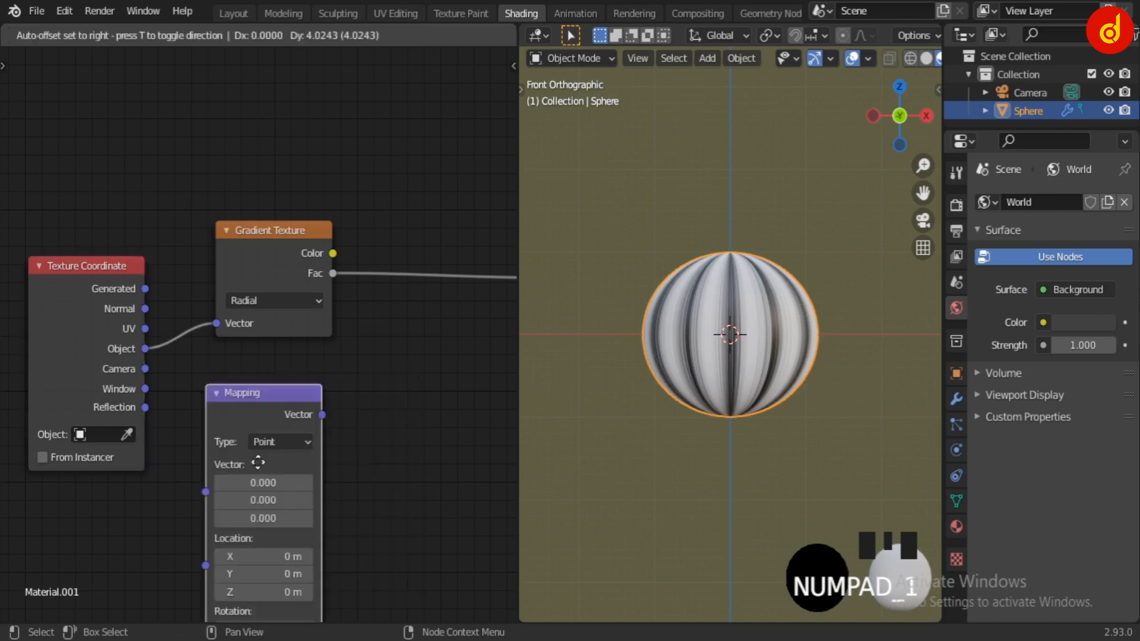
click(204, 357)
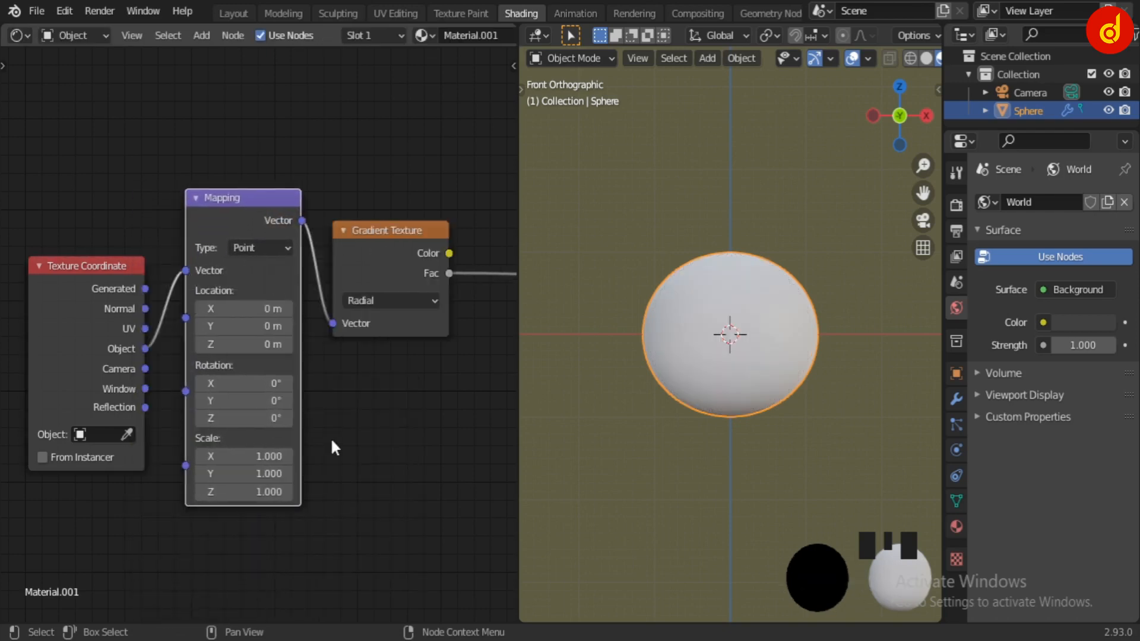
drag(76, 266, 40, 264)
- Try rotating the mapping about Z and about X, undoing each change
scroll(413, 459, up, 3)
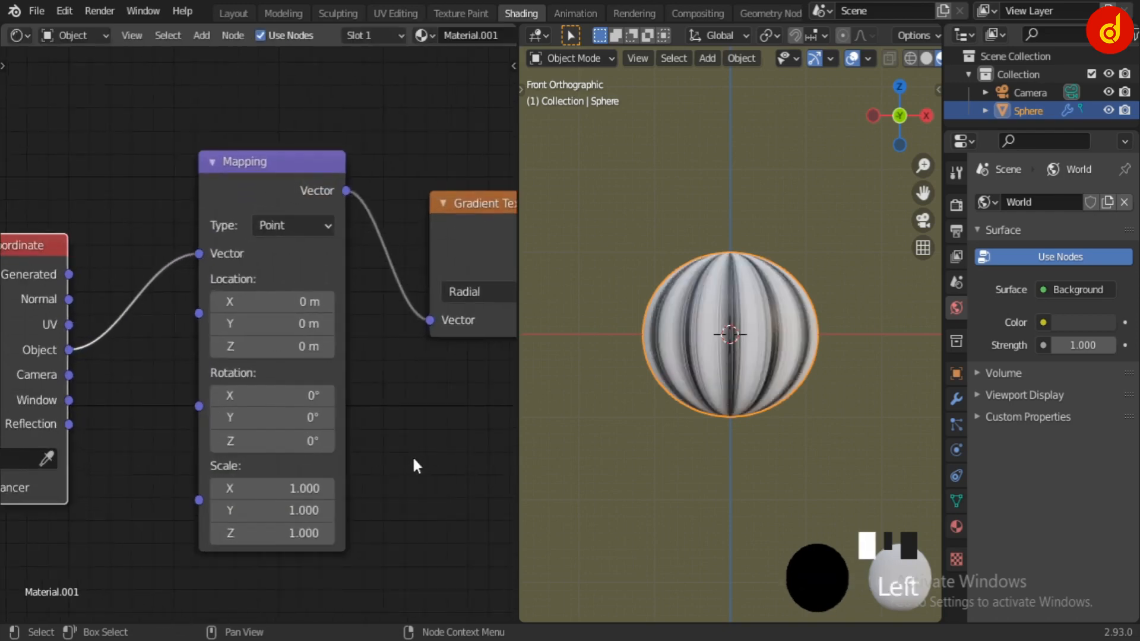
middle_drag(413, 459, 383, 460)
drag(237, 440, 320, 440)
key(ctrl+z)
drag(244, 396, 428, 396)
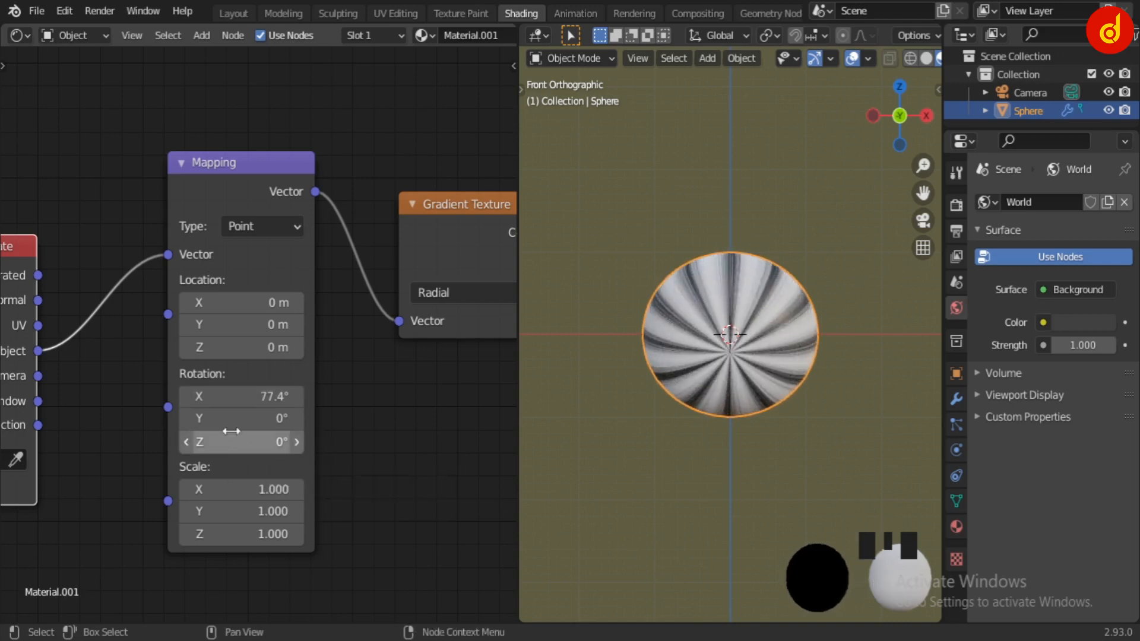
key(ctrl+z)
- Set the Mapping node's Y rotation to 90° and inspect the stripes around the sphere, returning to front view
drag(240, 418, 276, 418)
click(242, 418)
text(90)
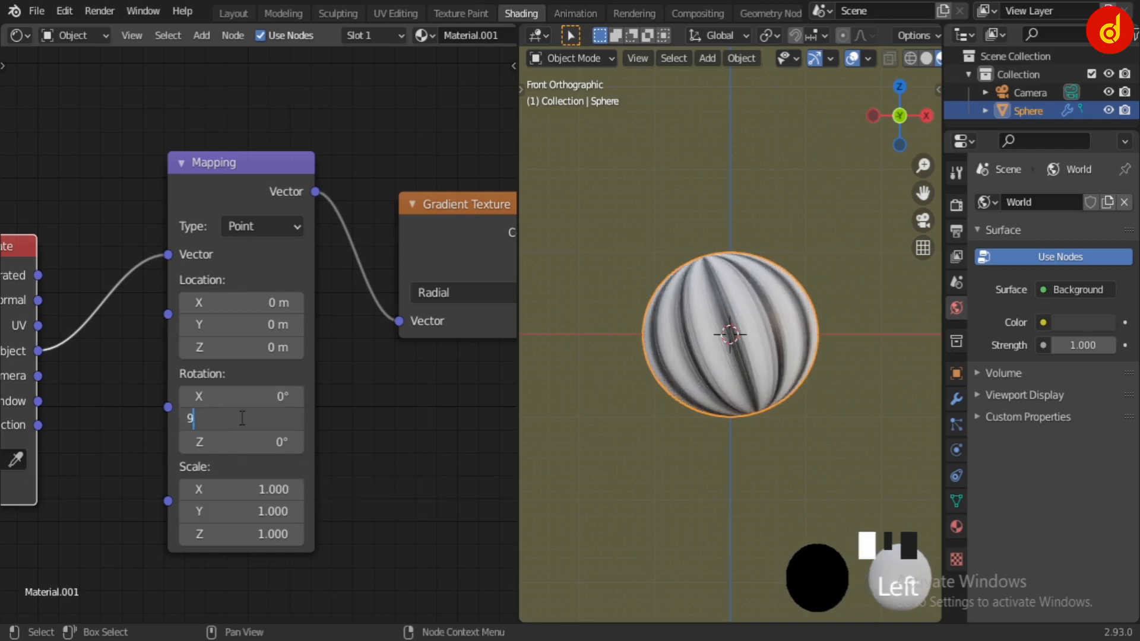
key(Return)
scroll(383, 451, down, 1)
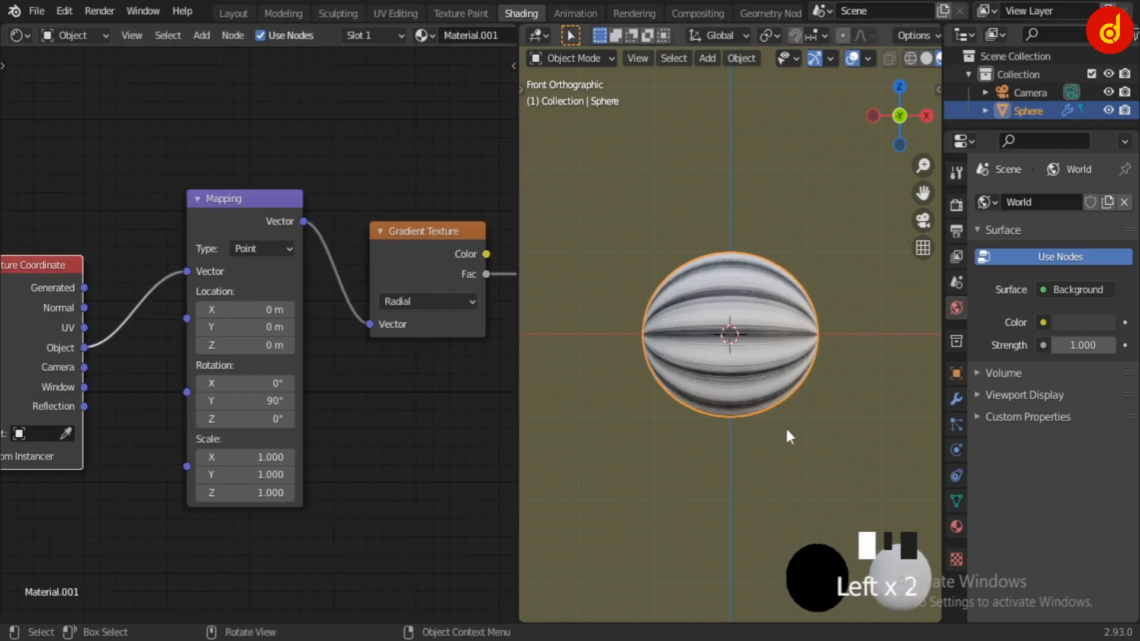
middle_drag(778, 386, 741, 450)
scroll(694, 390, up, 6)
scroll(695, 391, down, 5)
key(KP_1)
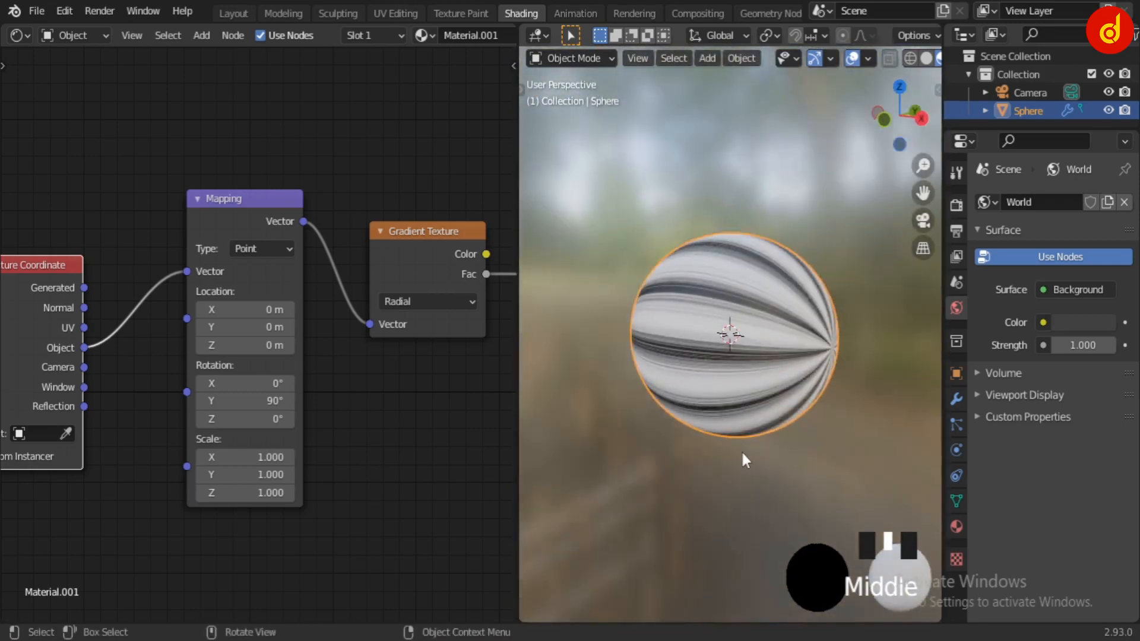
key(KP_1)
- Insert a Vector Math node set to Add between the Gradient Texture and Wave Texture nodes
scroll(355, 405, down, 1)
middle_drag(354, 405, 117, 399)
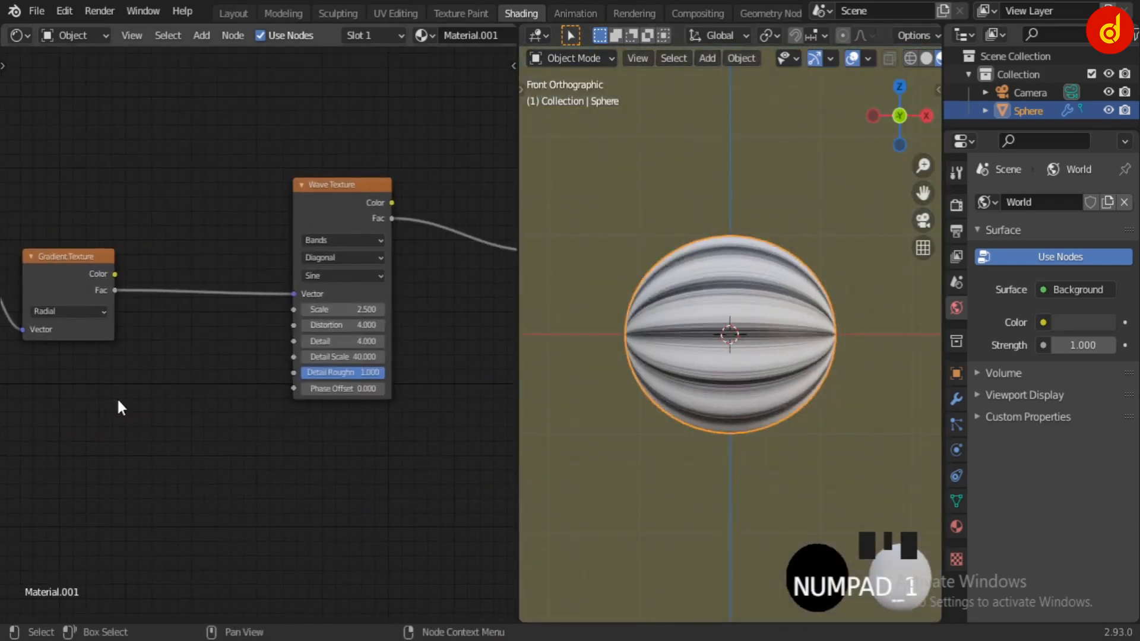
scroll(148, 395, up, 3)
key(shift+a)
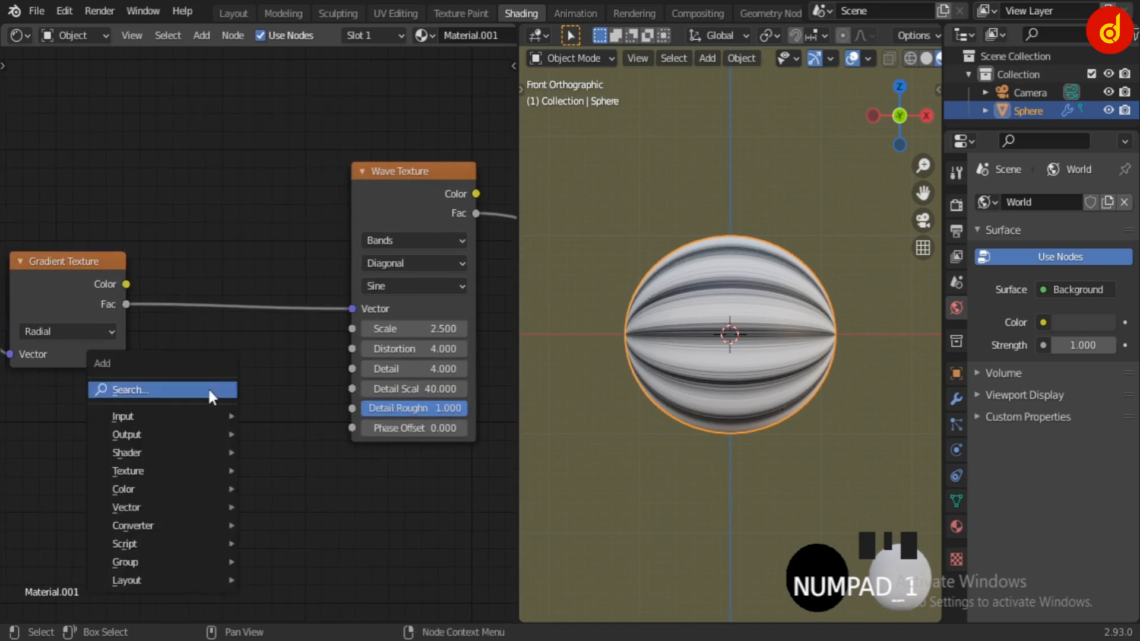
click(211, 388)
text(ve)
click(247, 422)
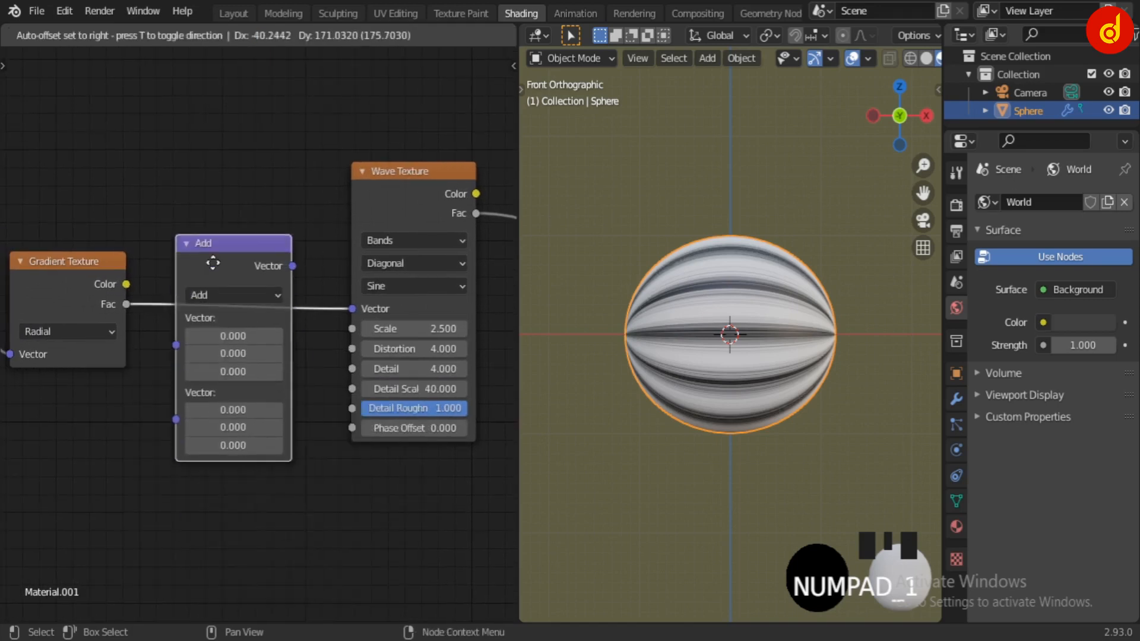
click(225, 258)
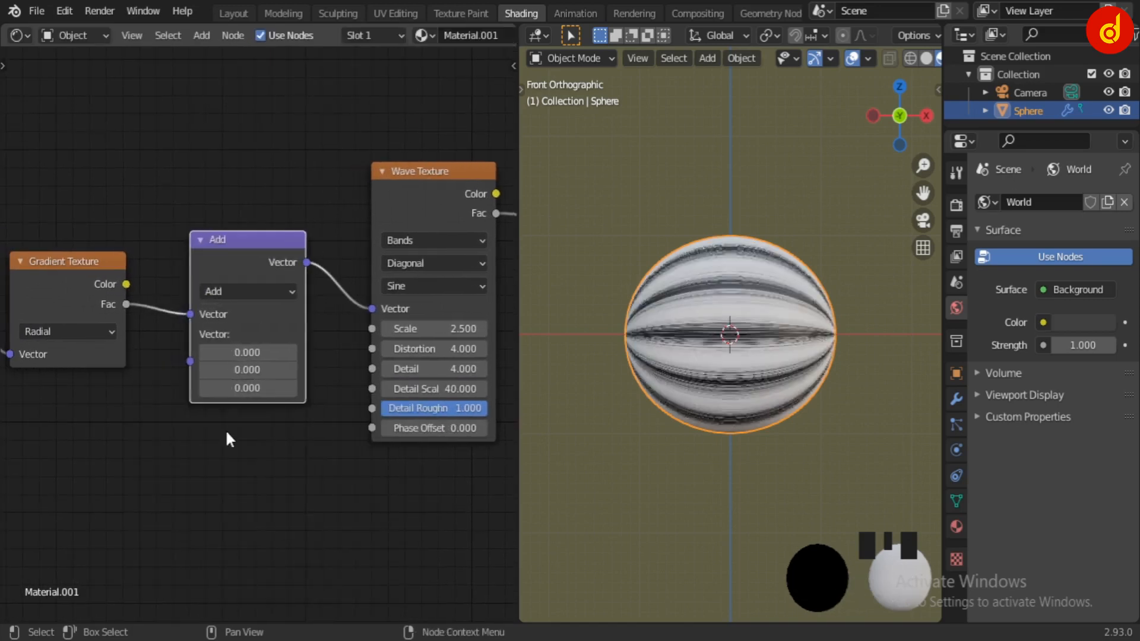
- Widen the node editor area so the Principled BSDF and Material Output nodes fit in it
scroll(202, 387, down, 2)
scroll(202, 392, down, 2)
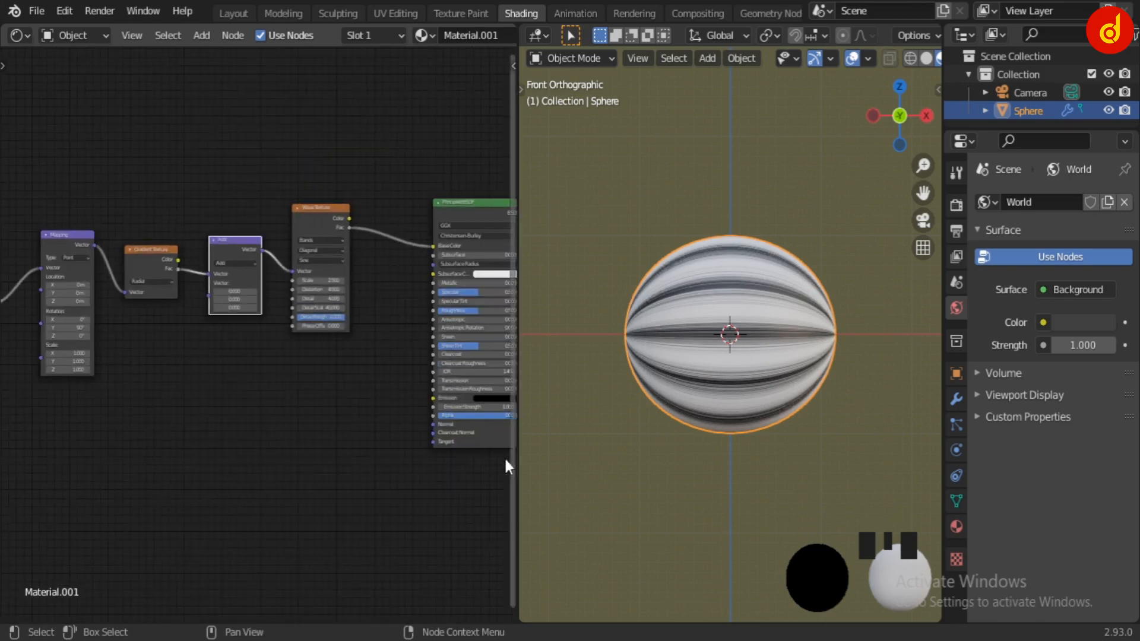
drag(518, 466, 596, 468)
middle_drag(312, 457, 223, 440)
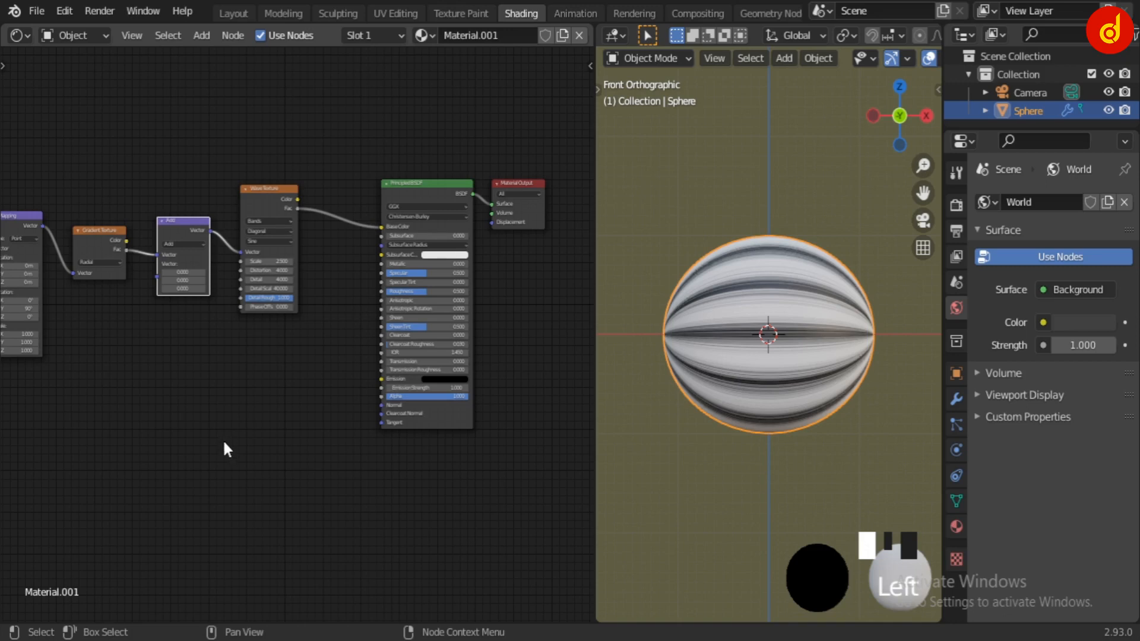
- Add a Noise Texture node and place it below the Gradient Texture node
scroll(224, 448, up, 3)
key(shift+a)
click(248, 418)
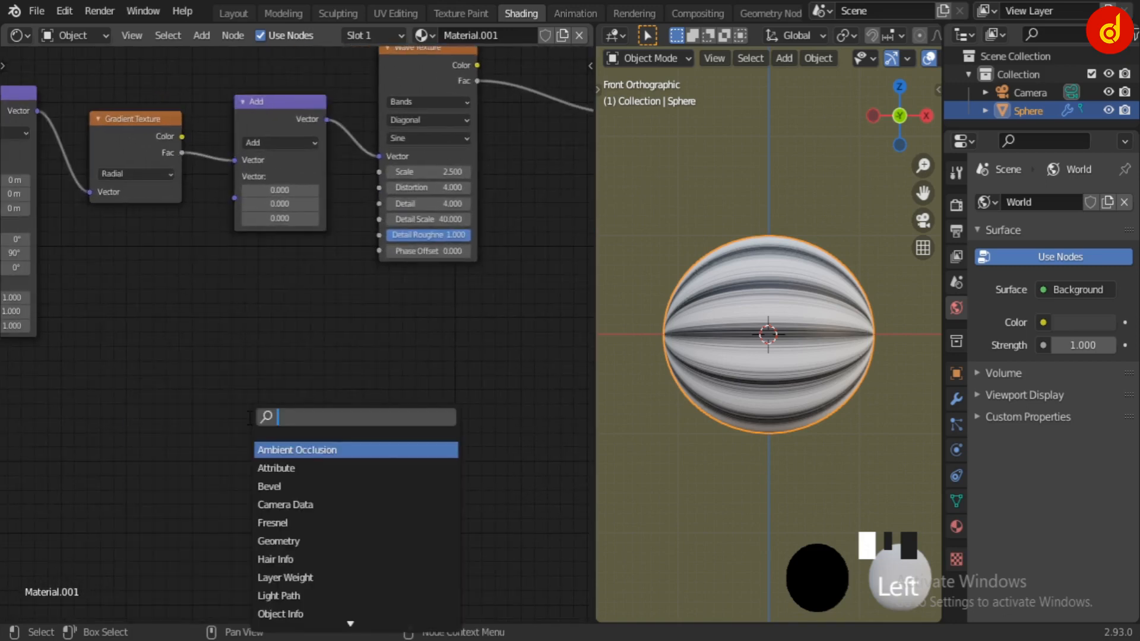
text(noi)
click(285, 464)
click(161, 416)
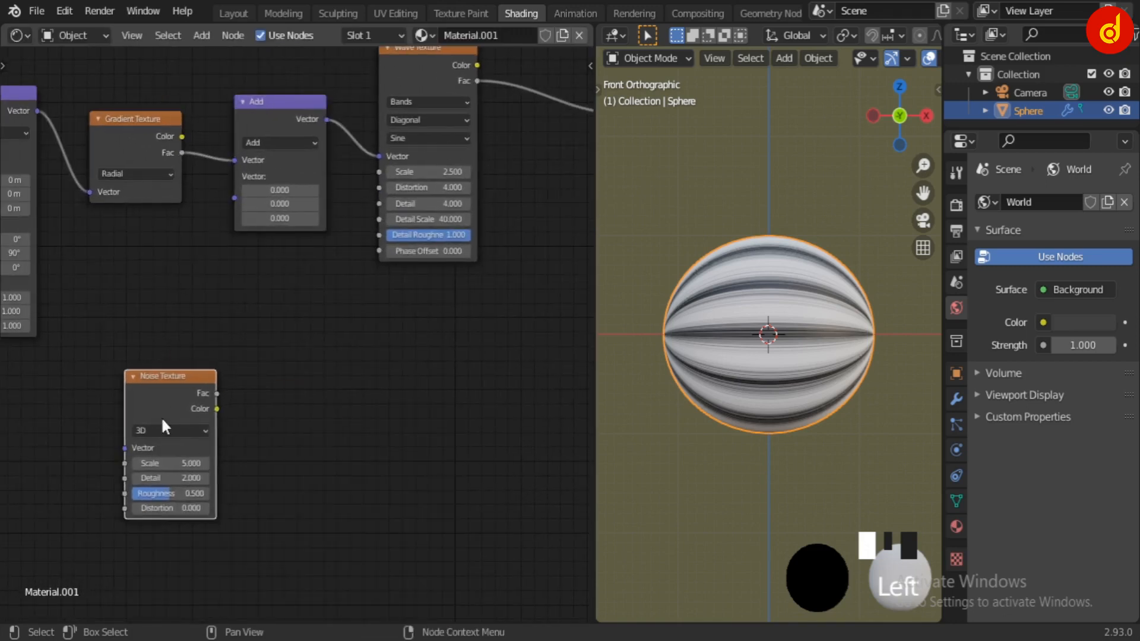
- Connect the Noise Texture's Fac output to the Principled BSDF's Base Color in place of the Wave Texture
middle_drag(373, 448, 282, 440)
scroll(283, 371, down, 3)
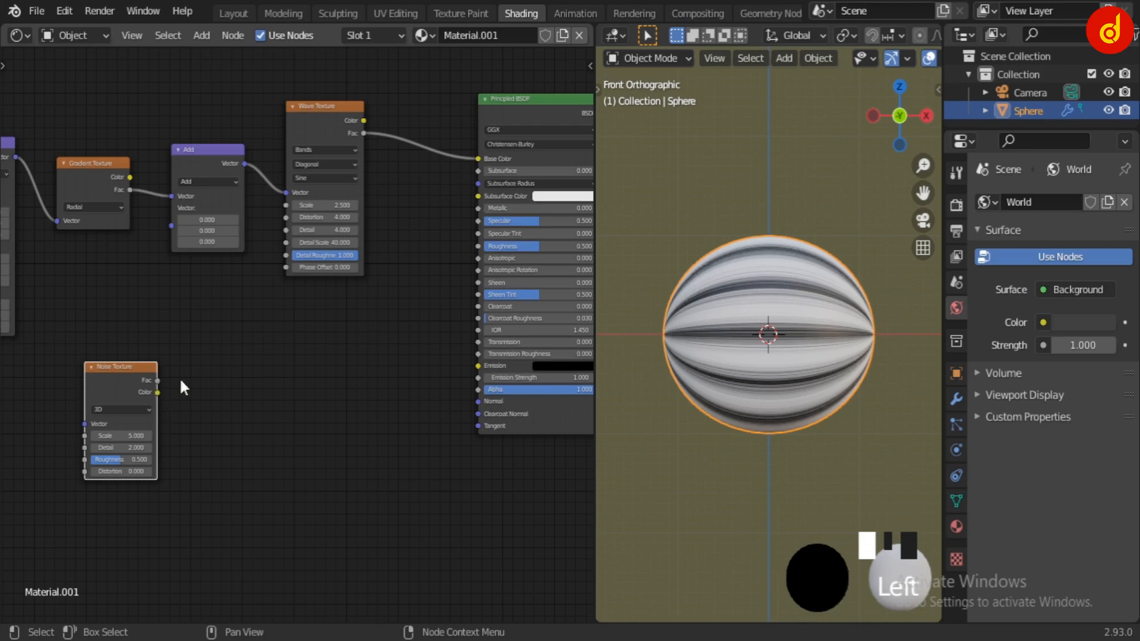
drag(158, 380, 479, 158)
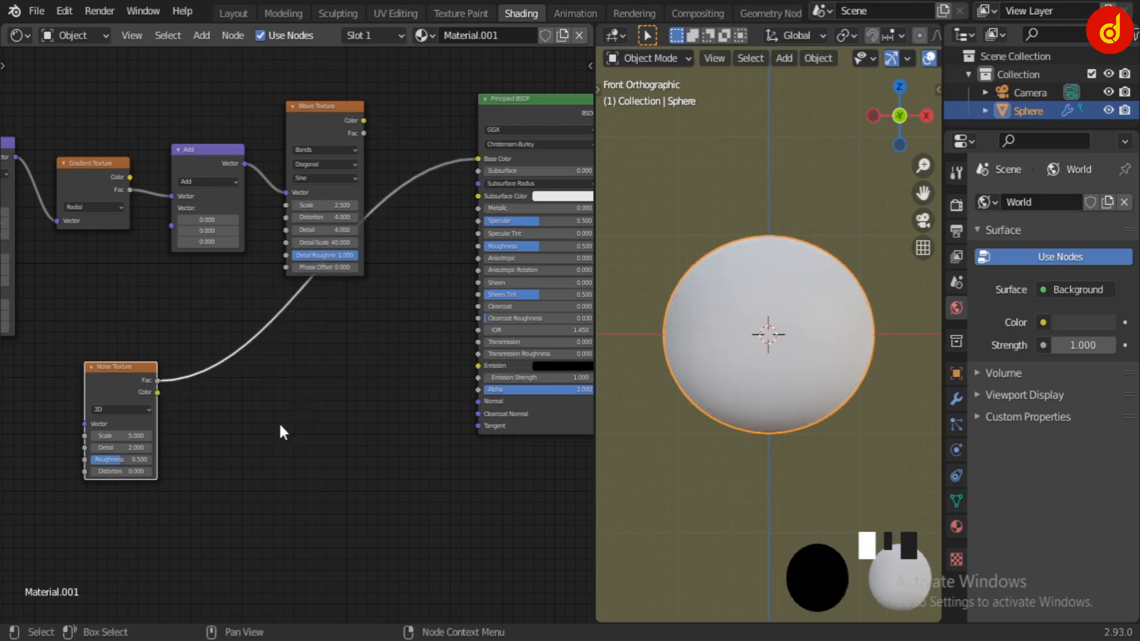
- Move the Mapping, Gradient Texture, Add and Wave Texture nodes together further up from the Noise Texture node
scroll(279, 422, down, 4)
middle_drag(277, 423, 337, 479)
scroll(336, 478, down, 4)
drag(69, 214, 327, 247)
scroll(390, 461, up, 3)
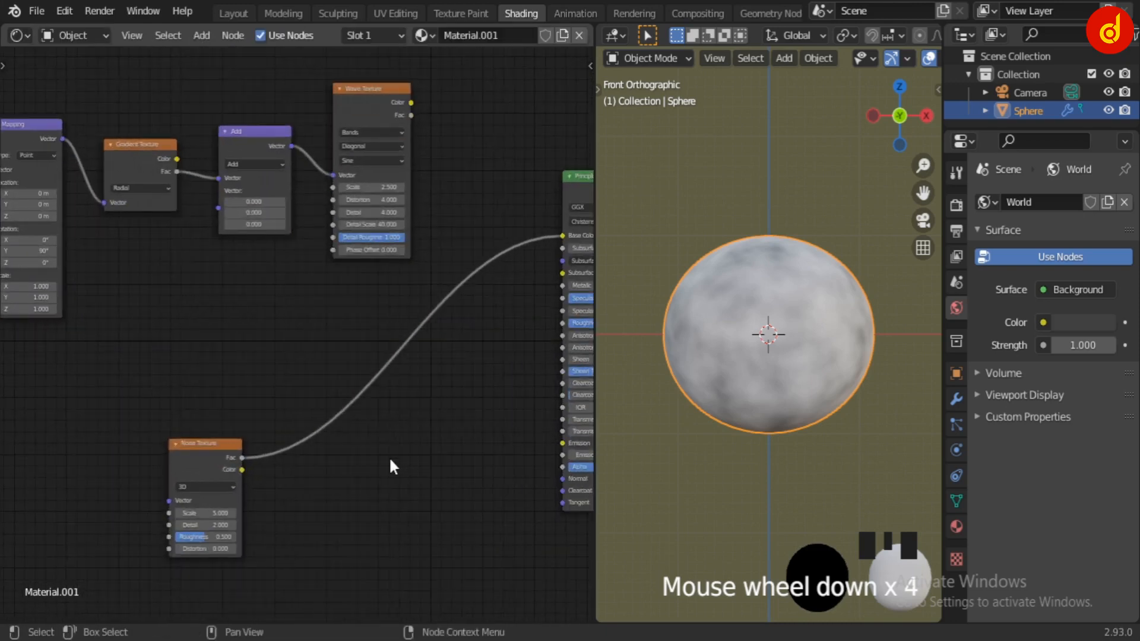
- Set the Noise Texture's Scale to 20 with the sphere in close view
scroll(333, 460, up, 2)
scroll(773, 372, up, 6)
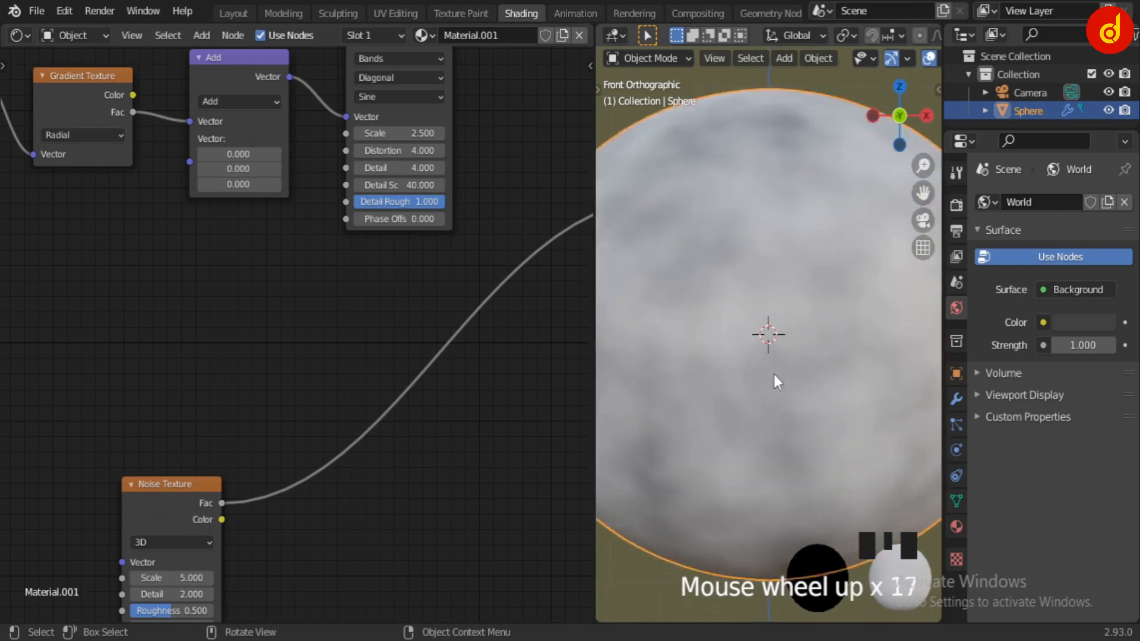
middle_drag(284, 521, 351, 357)
scroll(351, 357, up, 3)
scroll(749, 423, down, 2)
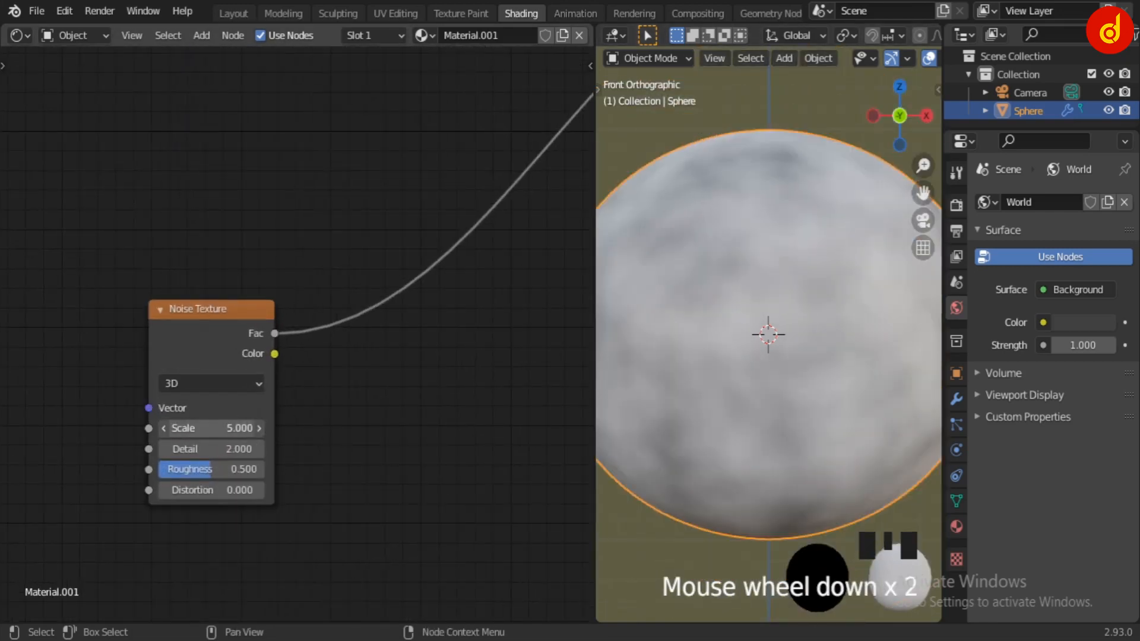
drag(211, 428, 303, 428)
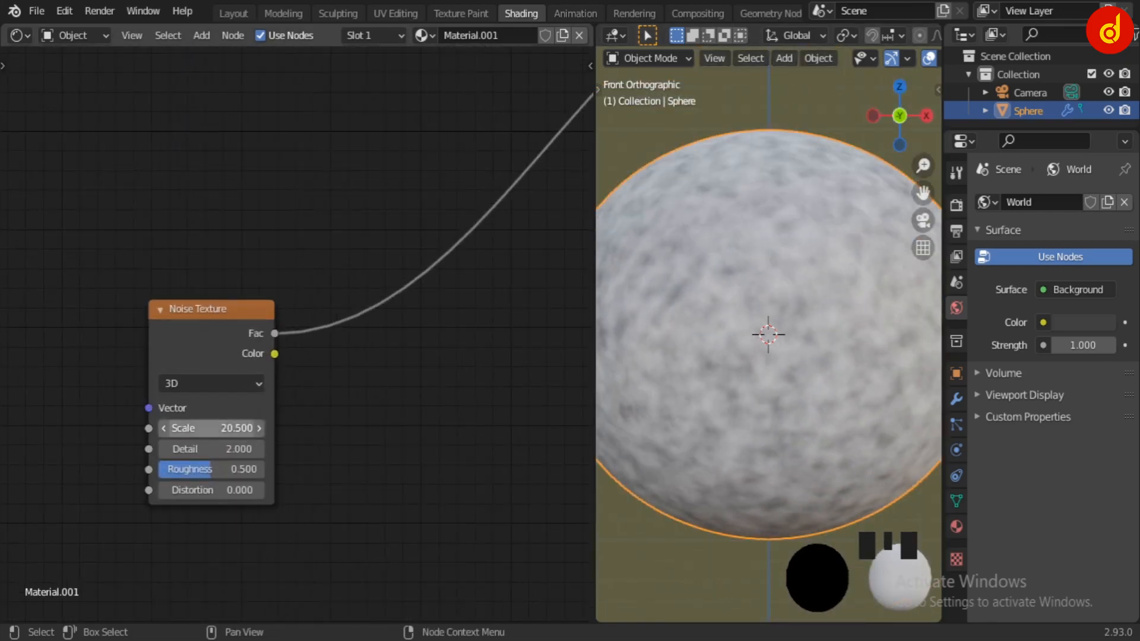
click(225, 427)
text(20)
key(Return)
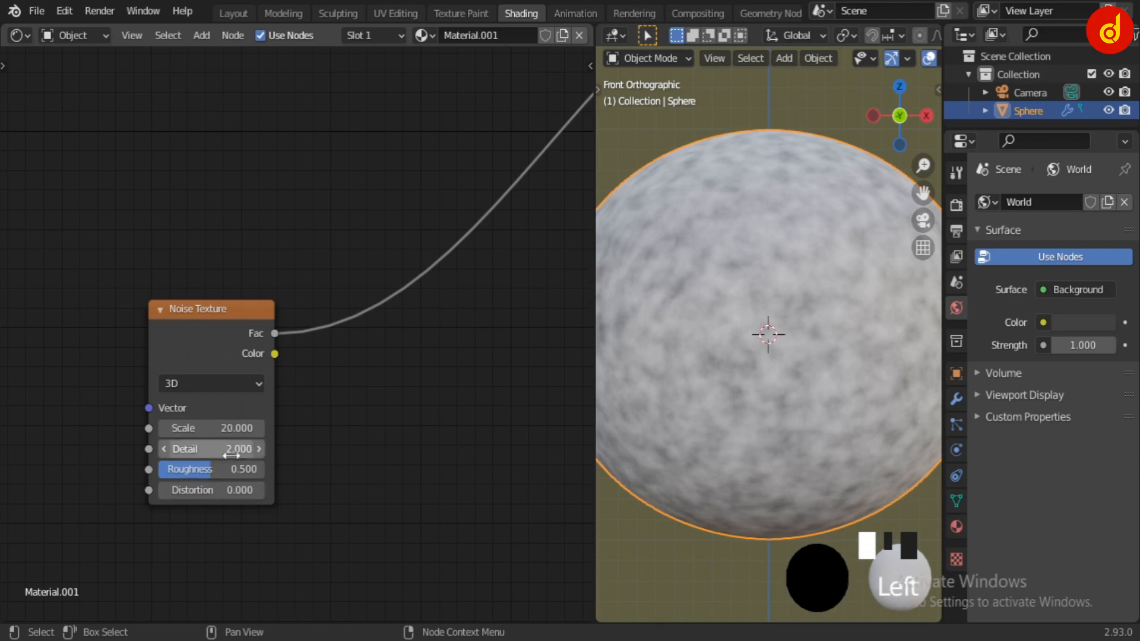
- Set the Noise Texture's Detail to 4 and its Roughness to 0.6
drag(226, 450, 134, 450)
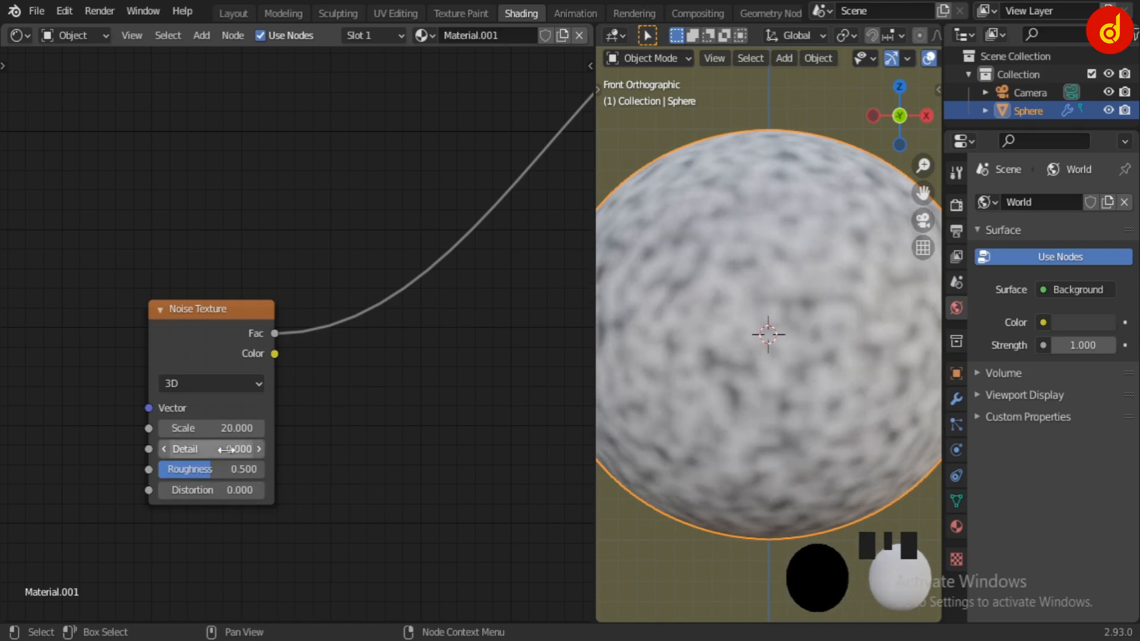
click(226, 449)
text(4)
key(Return)
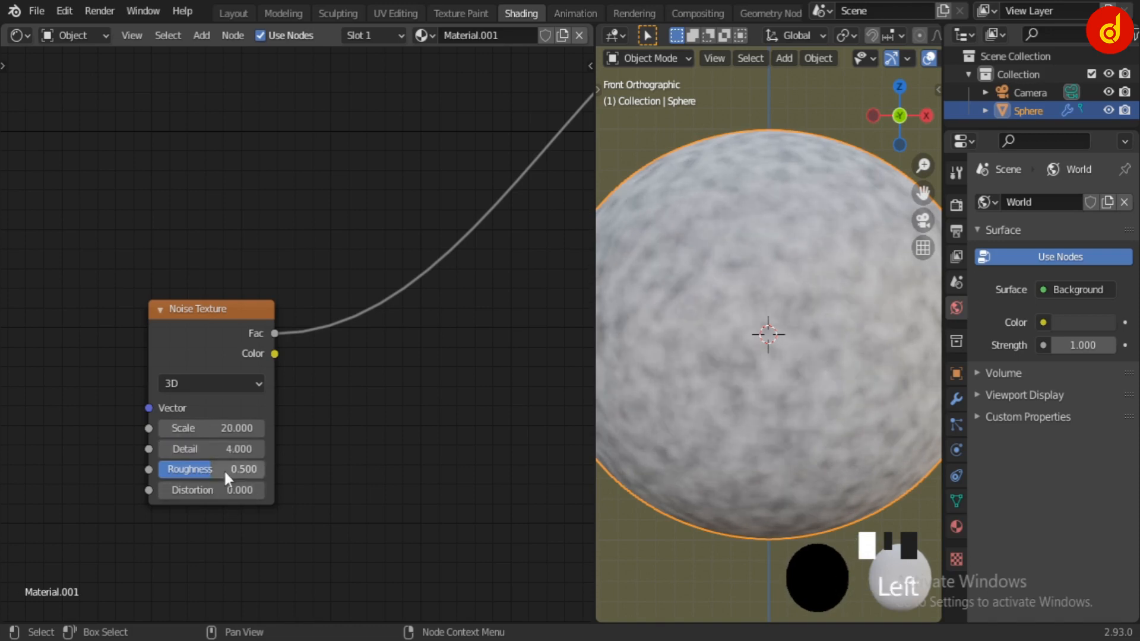
drag(223, 470, 156, 469)
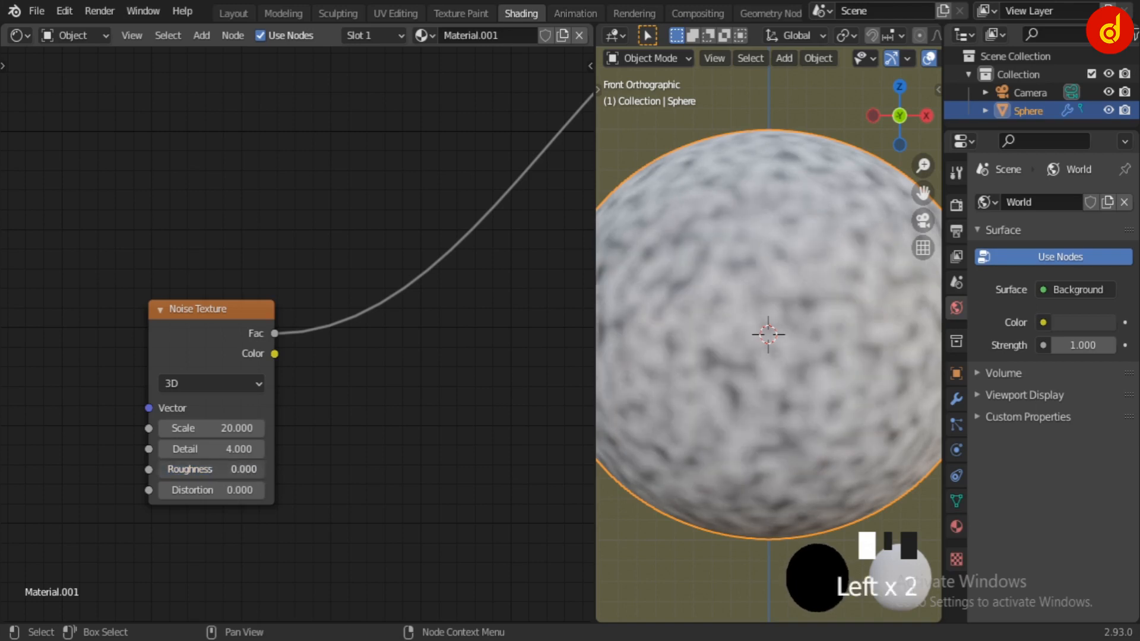
text(0.6)
key(Return)
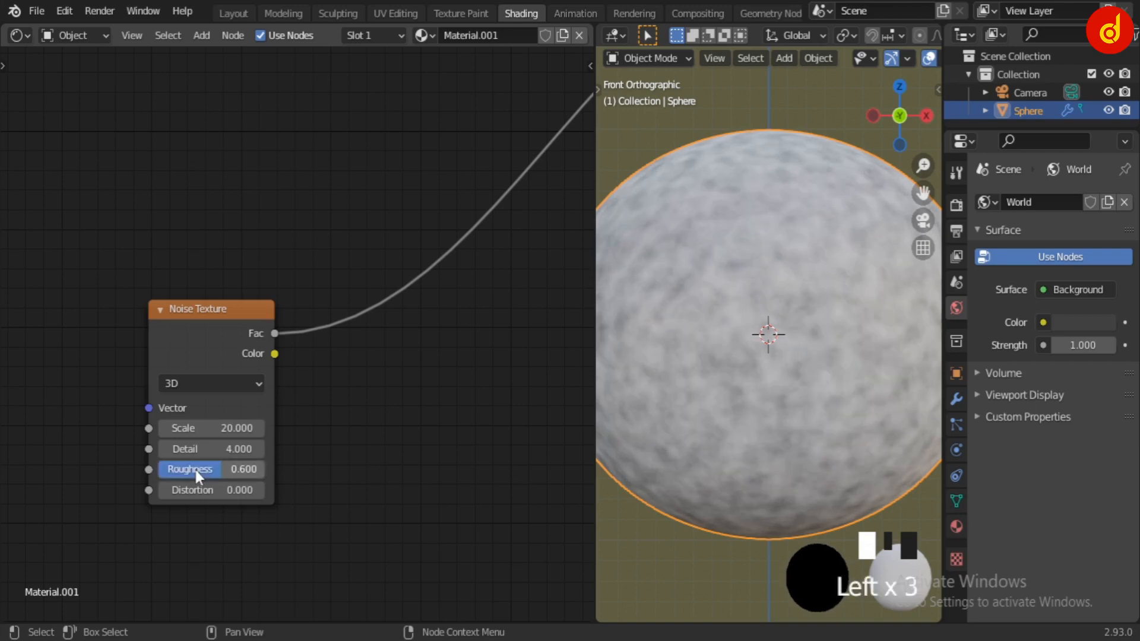
- Try a Distortion of 3 on the Noise Texture, then set it to 0.1
drag(211, 490, 272, 490)
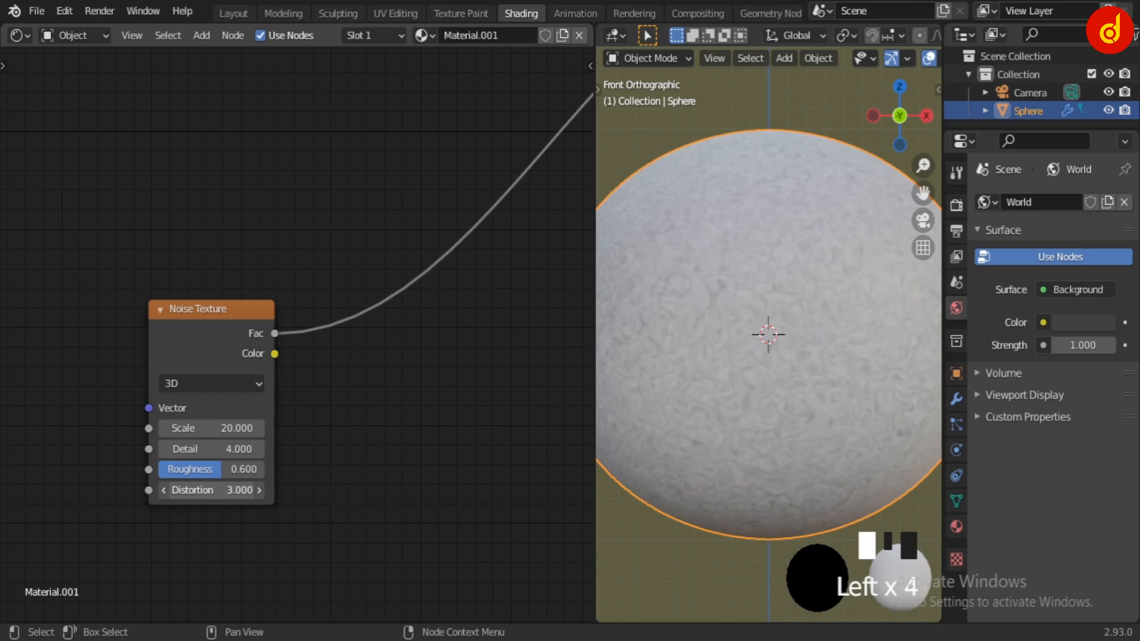
click(231, 491)
text(.1)
key(Return)
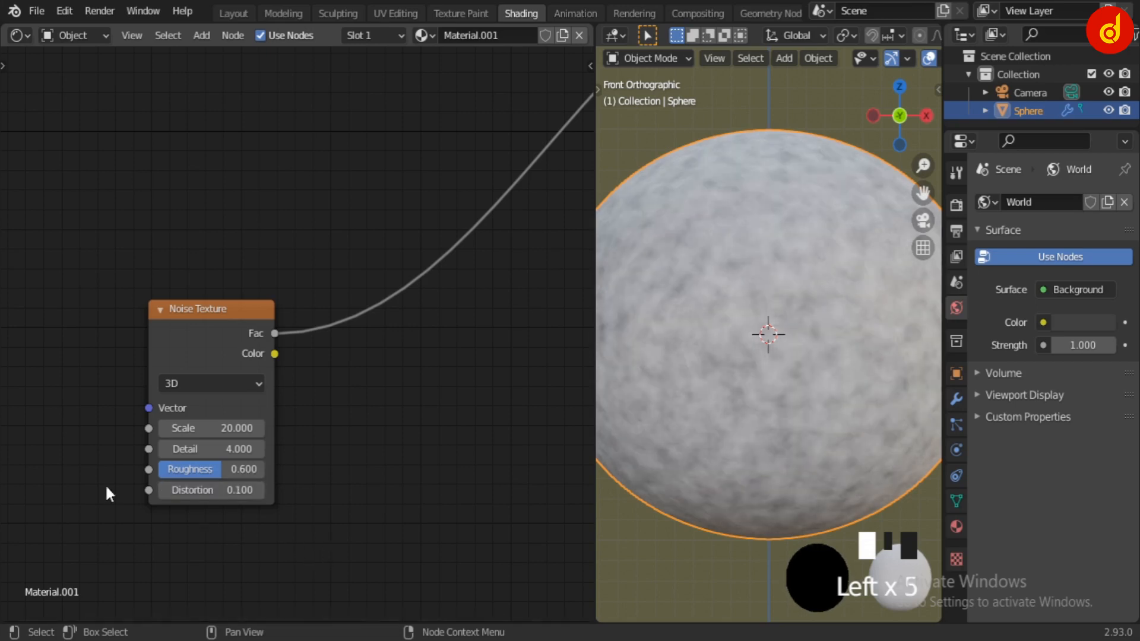
- Connect the Texture Coordinate's Object output to the Noise Texture's Vector input and move the Noise Texture closer to the Mapping node
scroll(38, 428, down, 5)
middle_drag(38, 427, 310, 466)
mouse_move(104, 125)
mouse_down()
mouse_move(296, 455)
mouse_move(388, 455)
mouse_up()
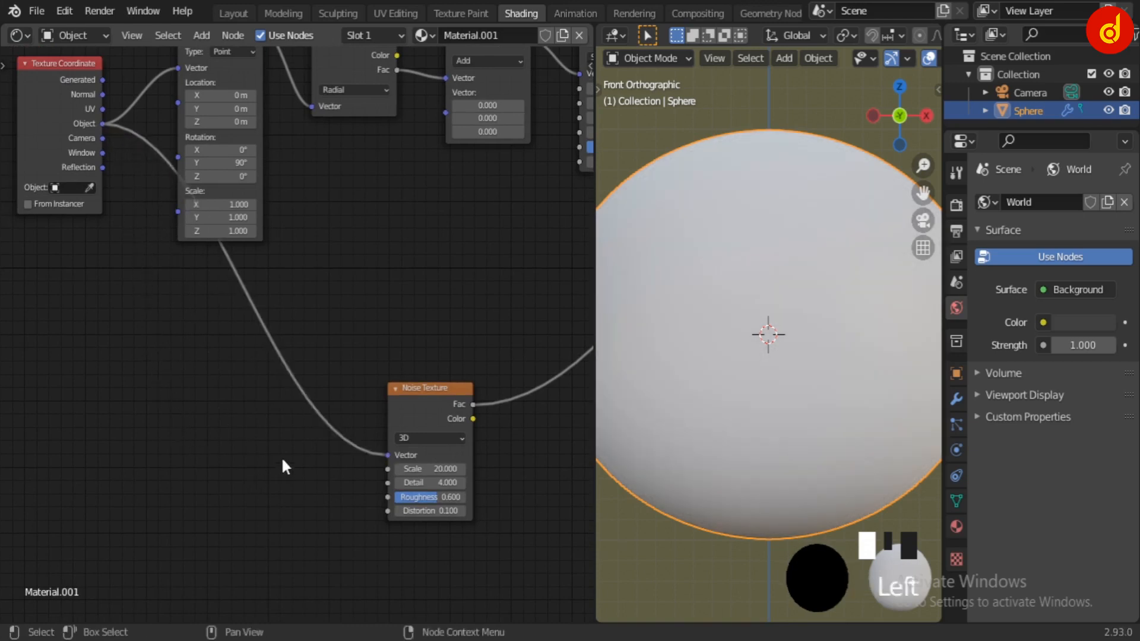
drag(428, 389, 384, 343)
scroll(384, 343, down, 1)
scroll(383, 341, down, 2)
middle_drag(473, 401, 308, 467)
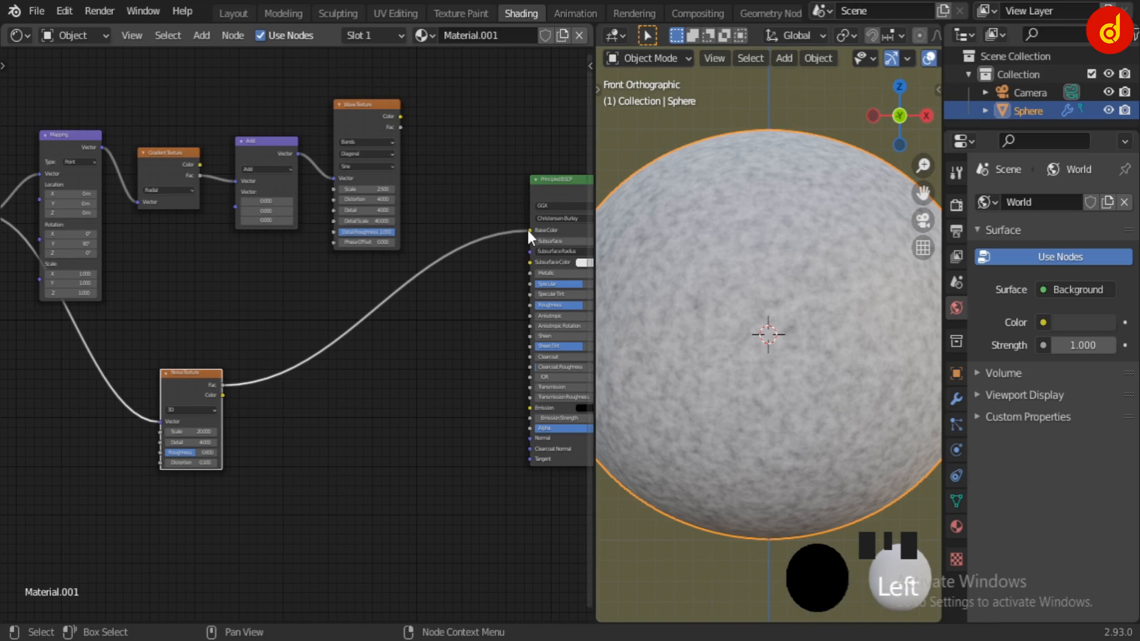
- Disconnect the Noise Texture from the Principled BSDF's Base Color and add a Bump node between the two nodes
drag(529, 230, 428, 413)
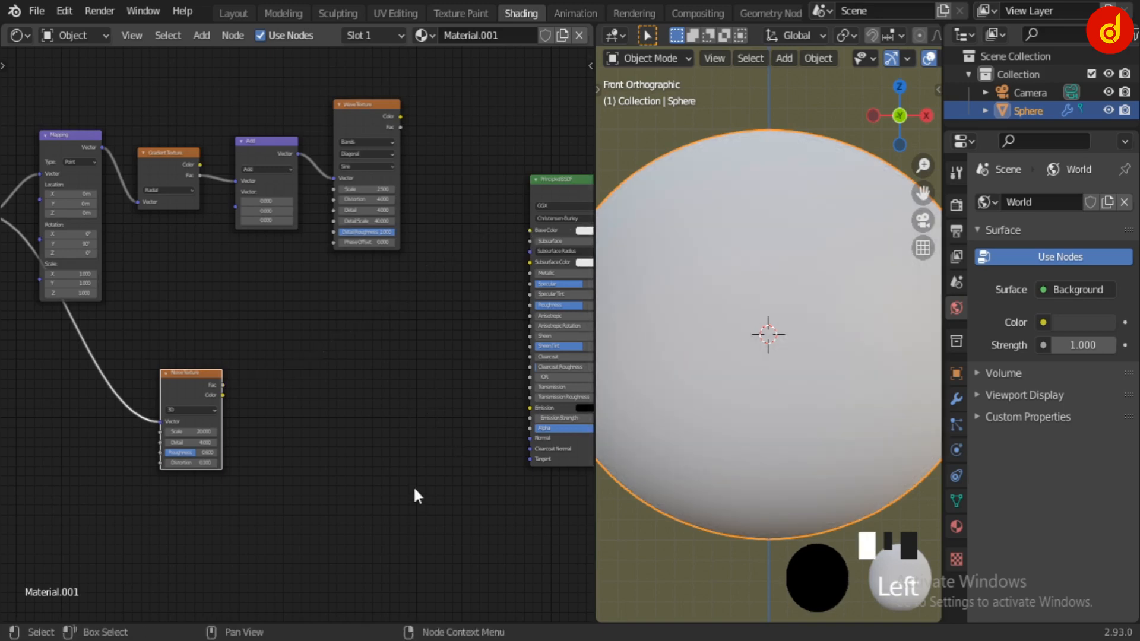
scroll(325, 431, up, 2)
middle_drag(329, 422, 206, 395)
drag(34, 360, 195, 380)
middle_drag(320, 402, 218, 359)
scroll(215, 358, up, 2)
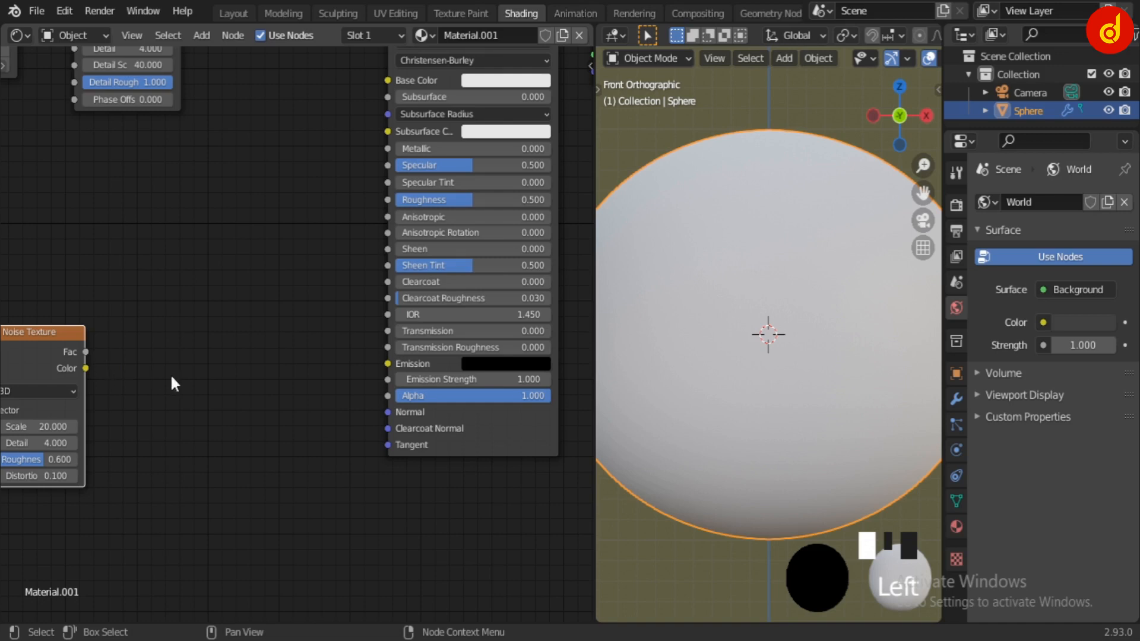
drag(179, 362, 220, 399)
key(shift+a)
text(bump)
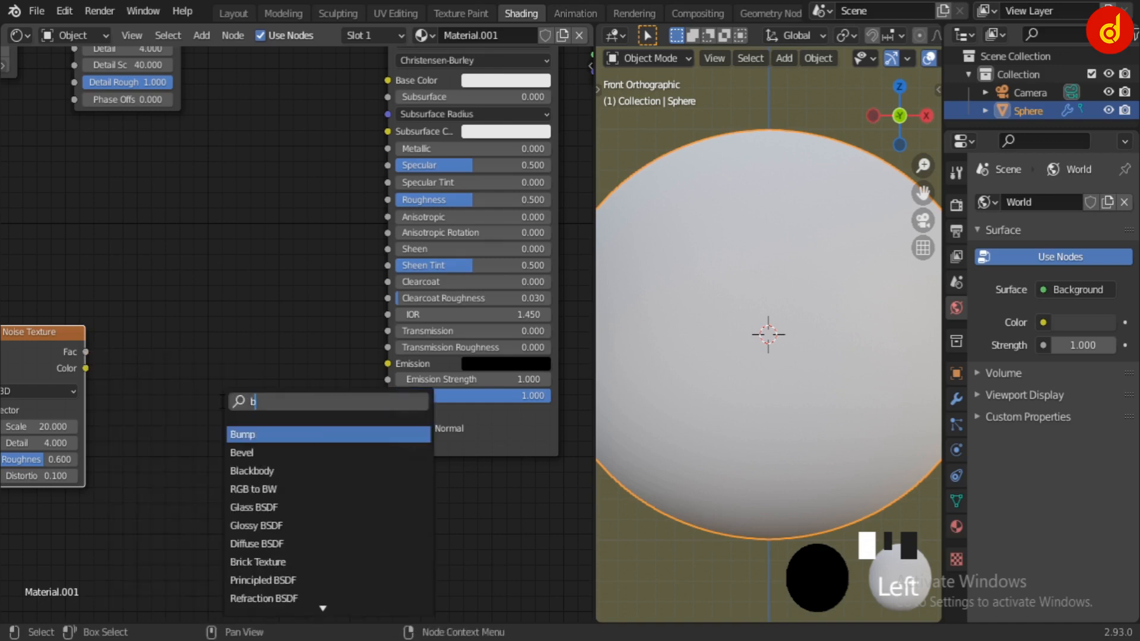
key(Return)
click(310, 288)
- Connect the Wave Texture's Fac to Base Color and the Bump node's Normal output to the Principled BSDF's Normal input
middle_drag(310, 288, 303, 390)
drag(205, 92, 411, 265)
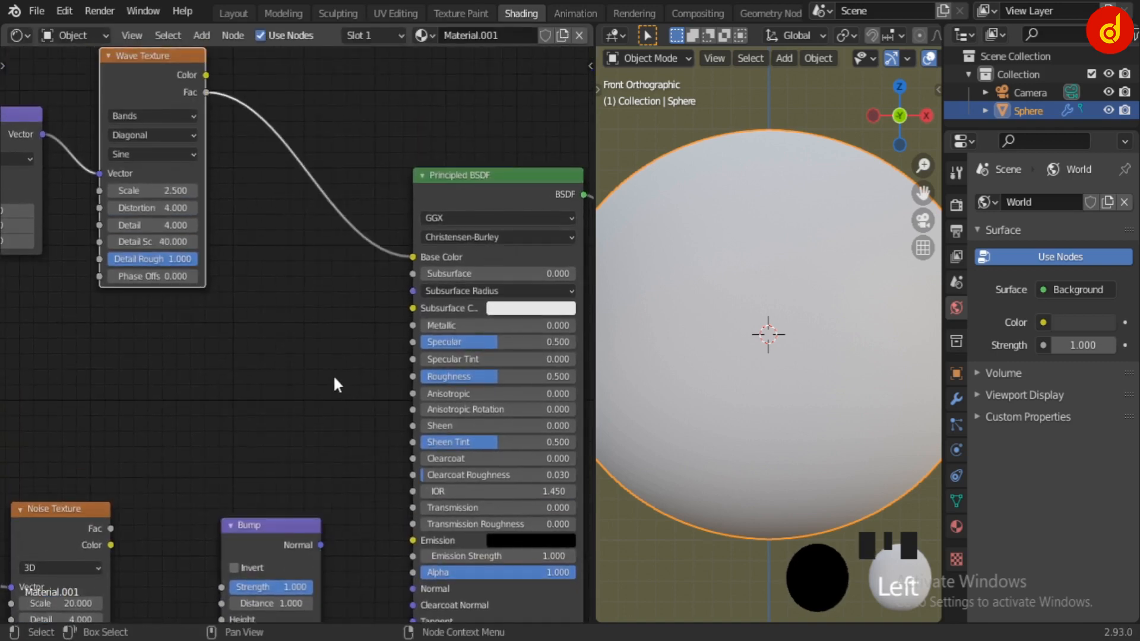
middle_drag(285, 445, 298, 237)
scroll(298, 237, up, 2)
drag(338, 350, 446, 402)
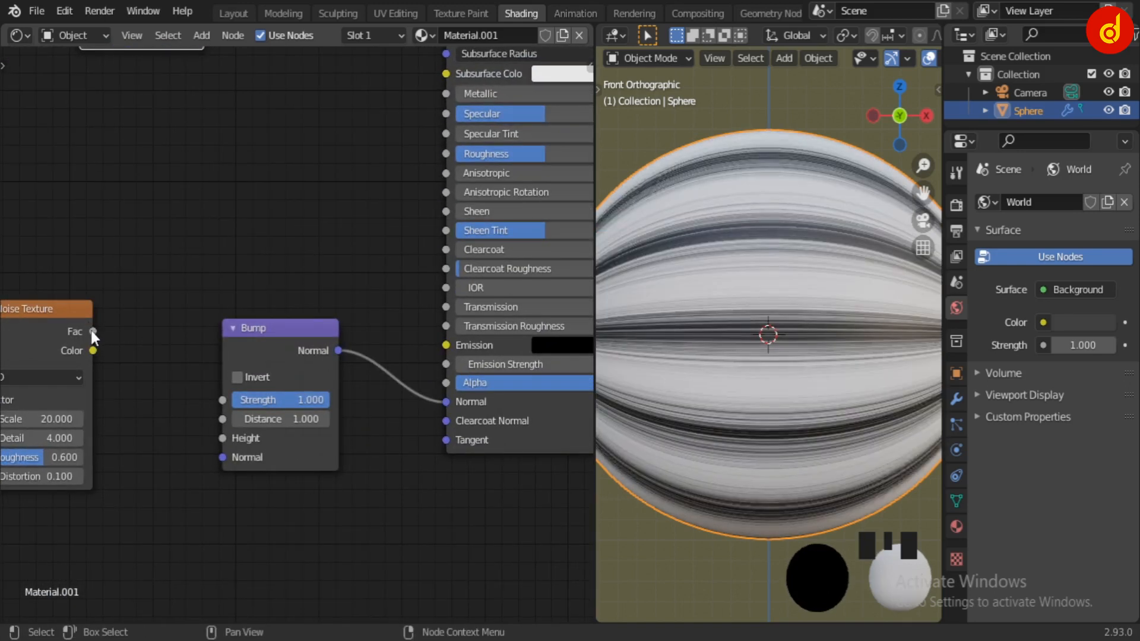
- Connect the Noise Texture's Fac to the Bump node's Height and set the Bump Strength to 0.03
drag(93, 332, 222, 438)
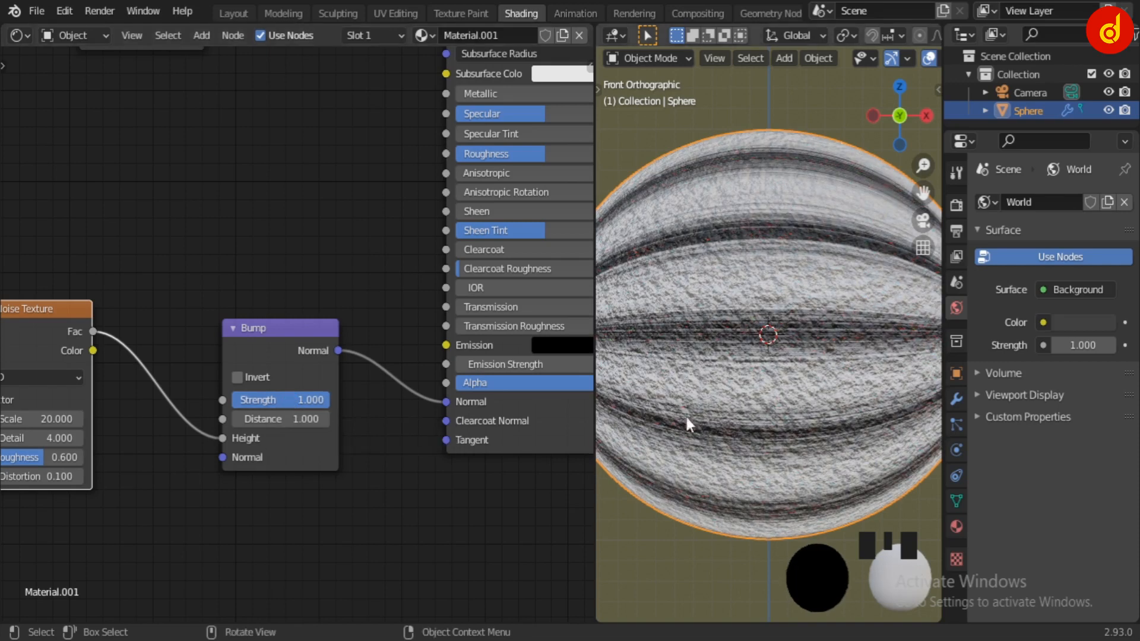
middle_drag(685, 415, 782, 445)
scroll(782, 442, up, 3)
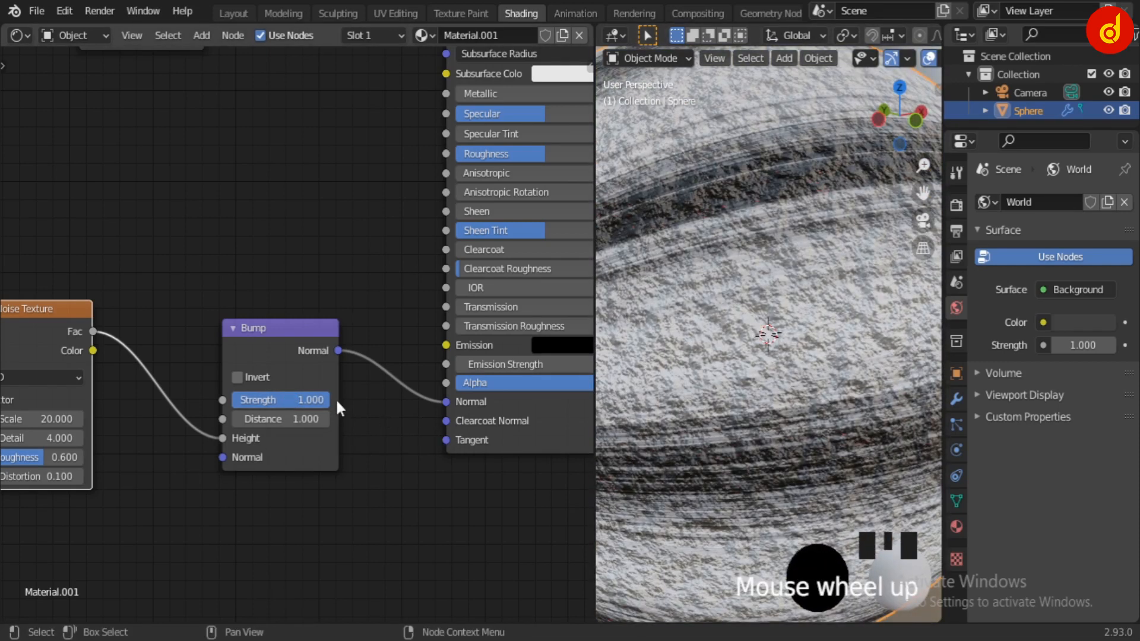
click(309, 400)
text(.03)
click(306, 399)
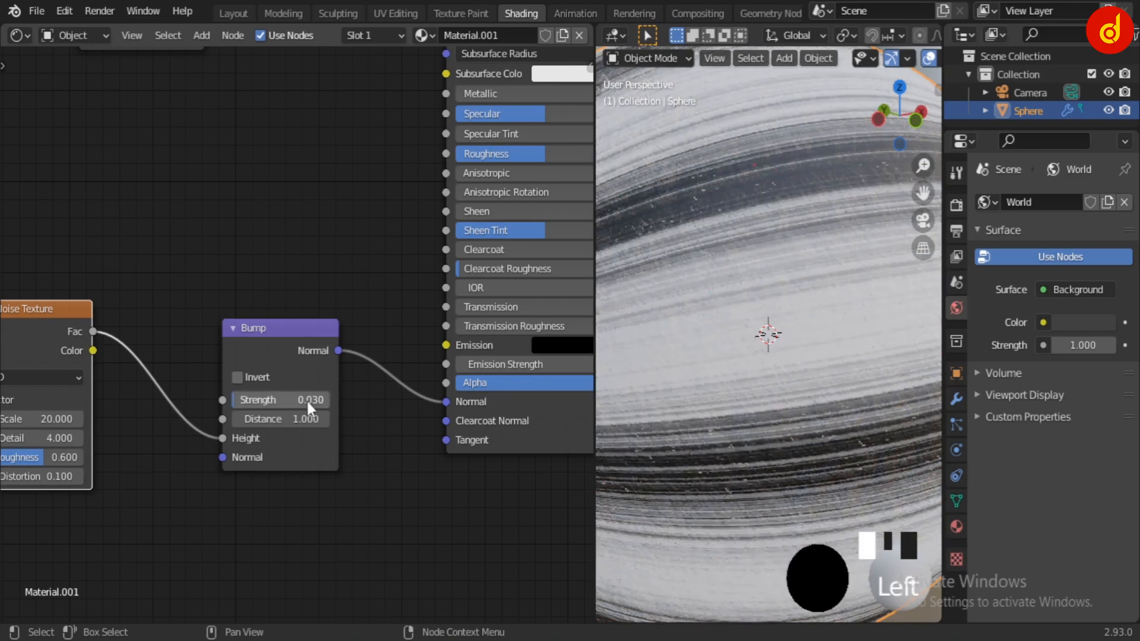
- Connect the Texture Coordinate's Object output to the second Vector input of the Add node
scroll(779, 406, down, 2)
middle_drag(779, 406, 346, 501)
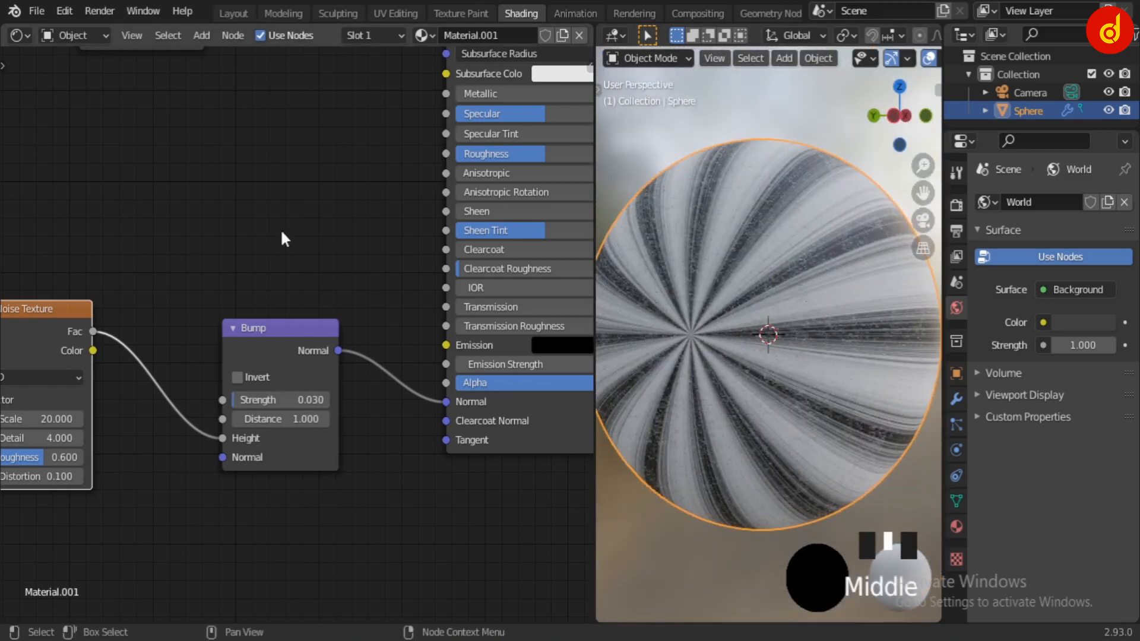
scroll(282, 233, down, 2)
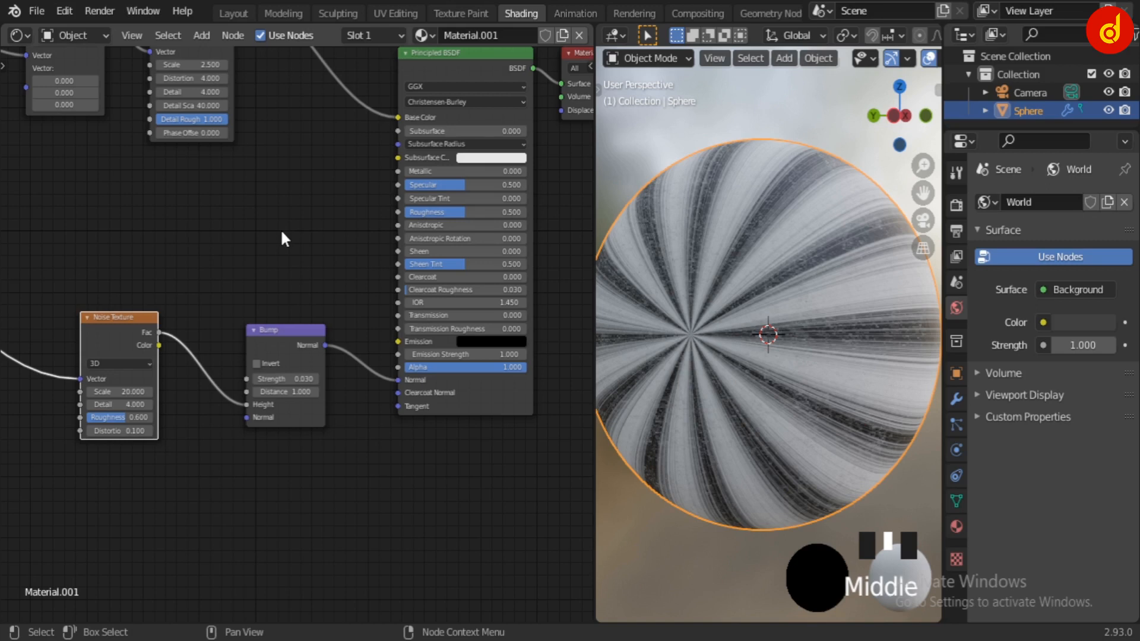
middle_drag(282, 238, 303, 301)
middle_drag(124, 198, 259, 287)
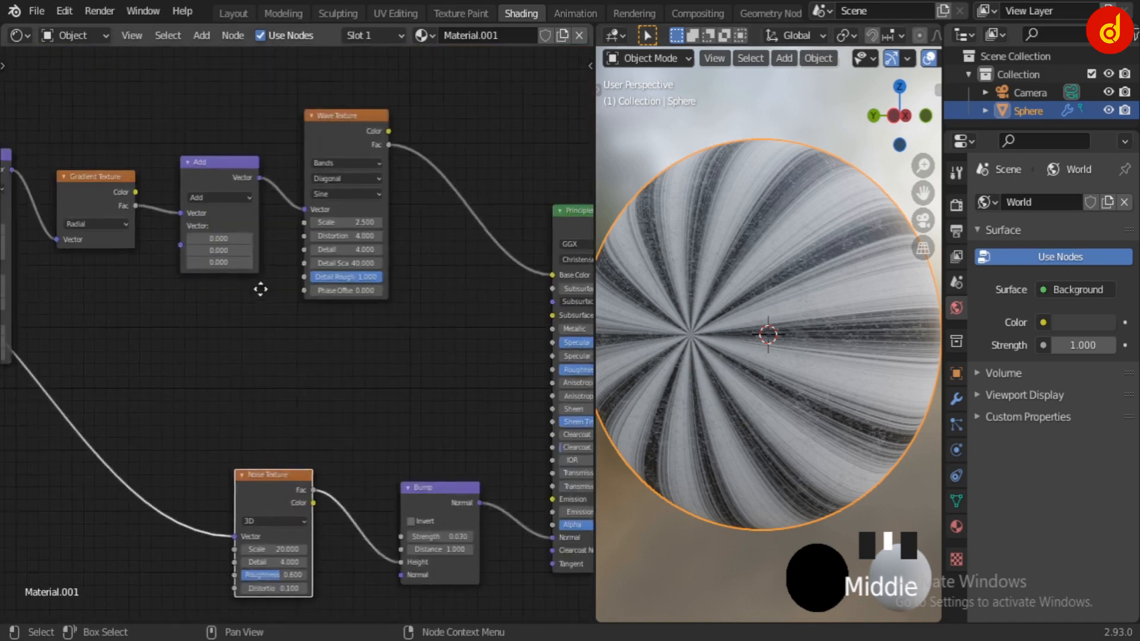
scroll(324, 301, up, 3)
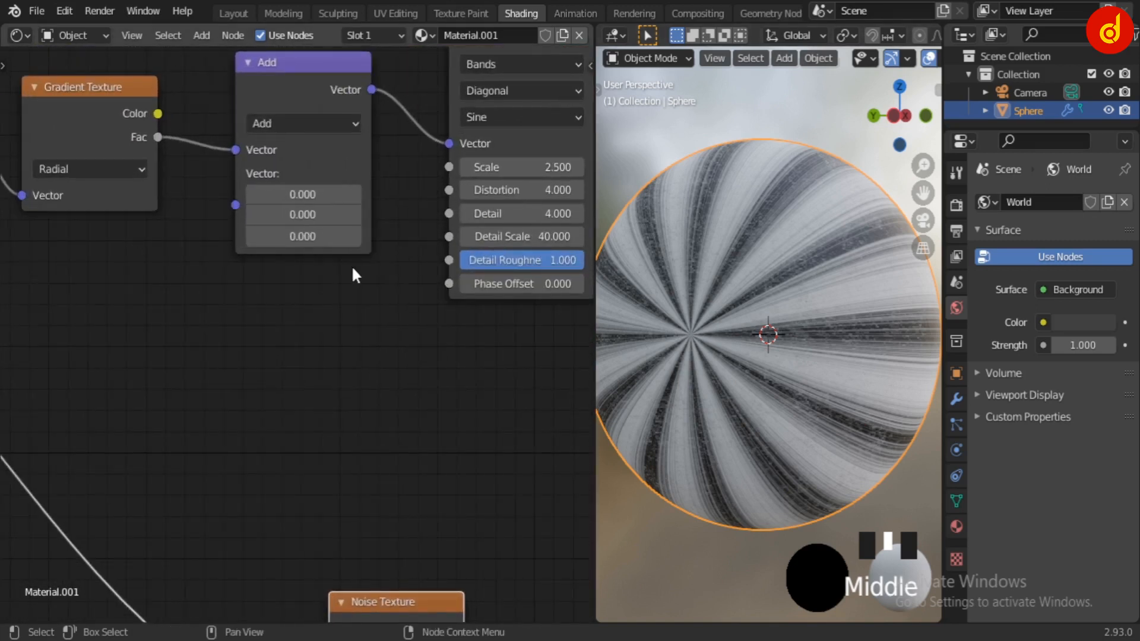
scroll(354, 419, down, 3)
middle_drag(256, 412, 345, 387)
scroll(275, 327, up, 1)
scroll(341, 384, up, 3)
scroll(340, 383, down, 4)
drag(54, 331, 490, 290)
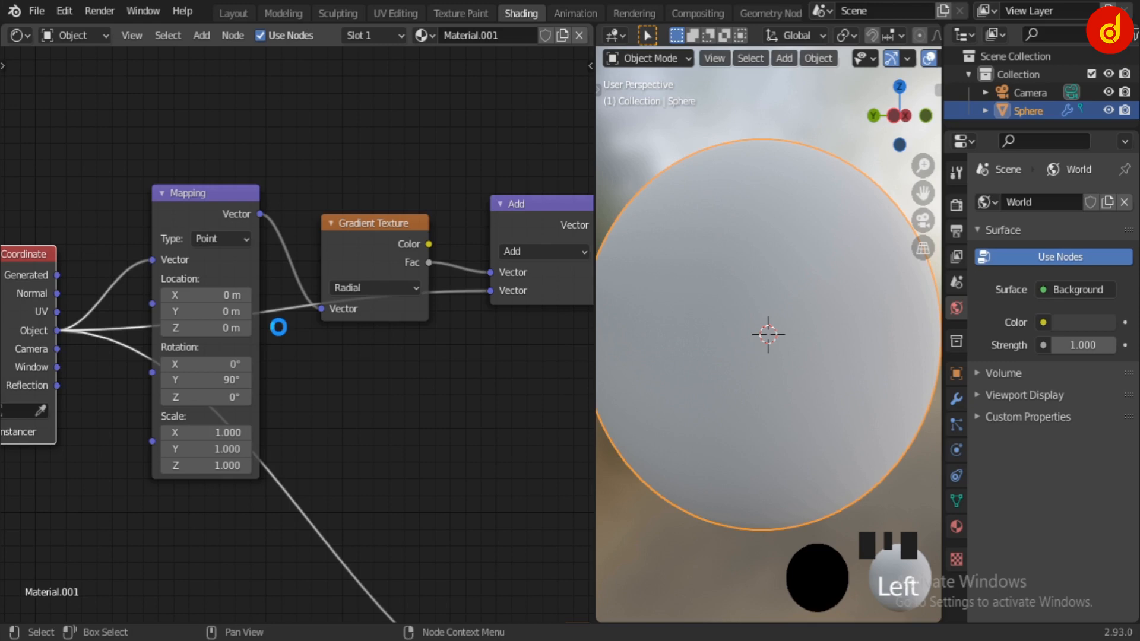
- Move the Mapping and Gradient Texture nodes up, clear of the link running from Texture Coordinate to Add
scroll(664, 387, down, 2)
mouse_move(721, 397)
middle_down()
mouse_move(825, 354)
mouse_move(712, 397)
middle_up()
scroll(192, 198, down, 2)
drag(221, 231, 217, 94)
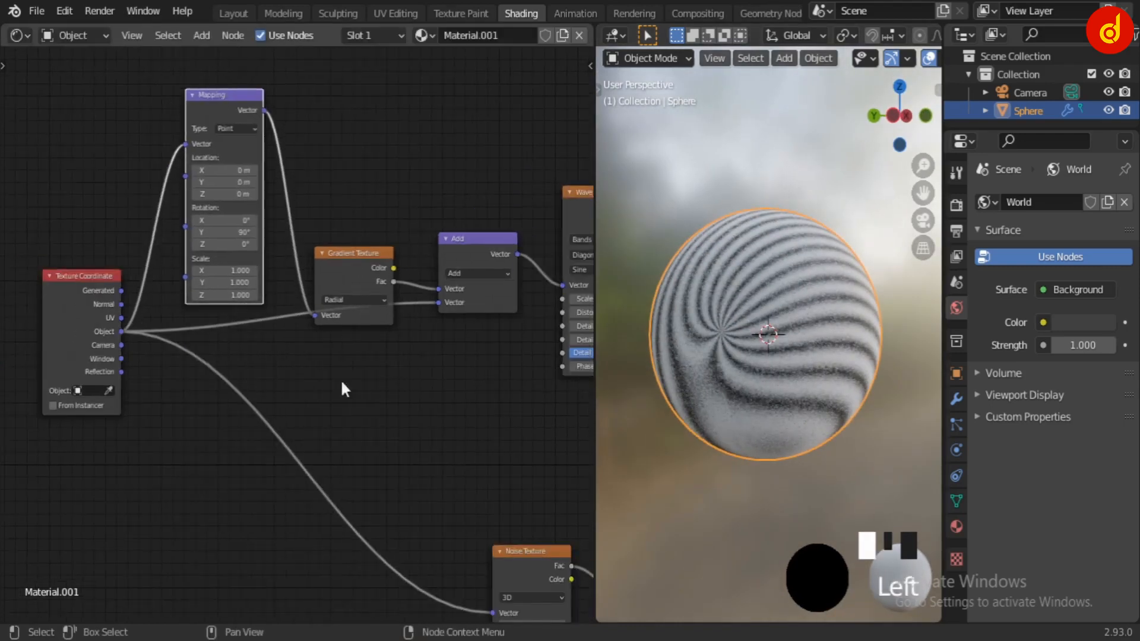
scroll(341, 379, down, 1)
drag(335, 263, 336, 156)
middle_drag(385, 393, 244, 425)
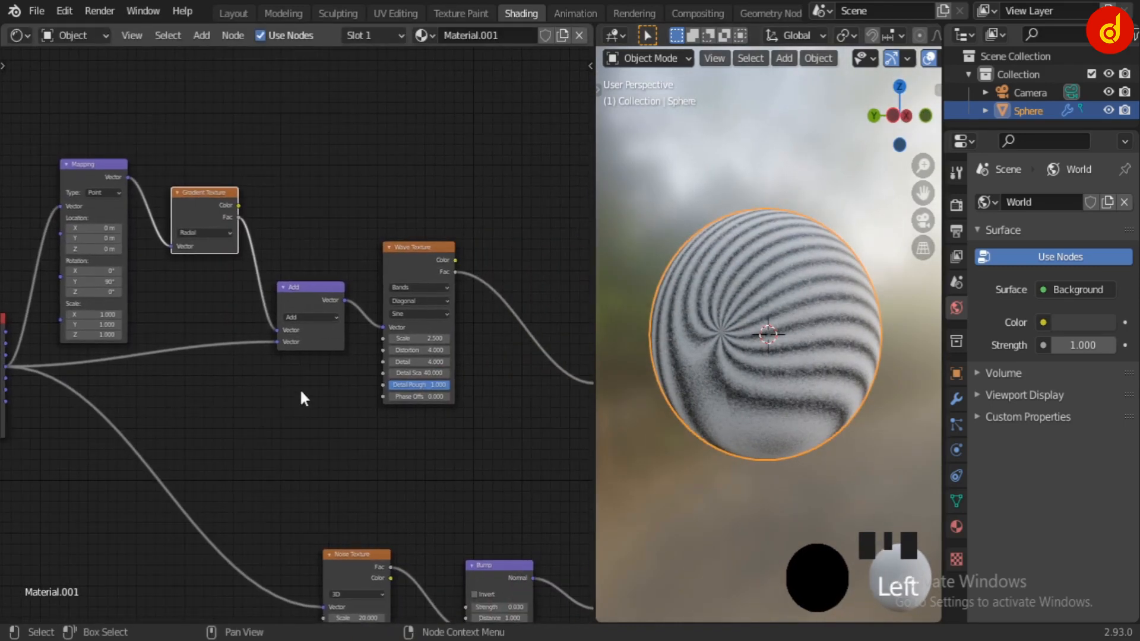
- Add a Math node on the link between the Gradient Texture's Fac and the vector Add node
scroll(300, 392, up, 1)
middle_drag(237, 323, 323, 387)
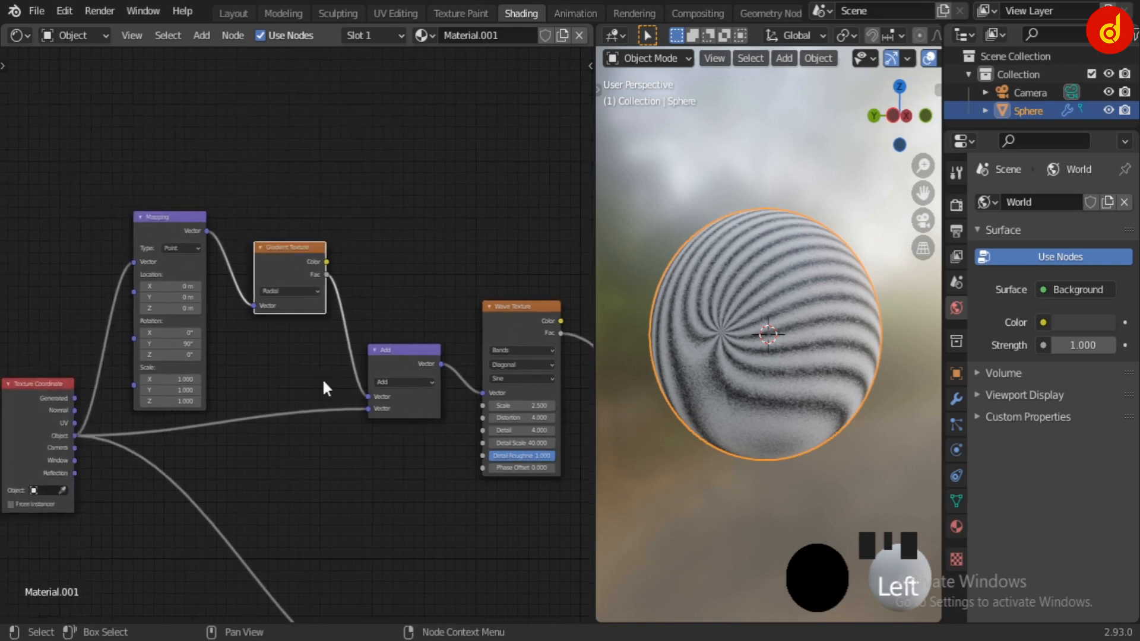
scroll(313, 364, up, 2)
key(shift+a)
text(m)
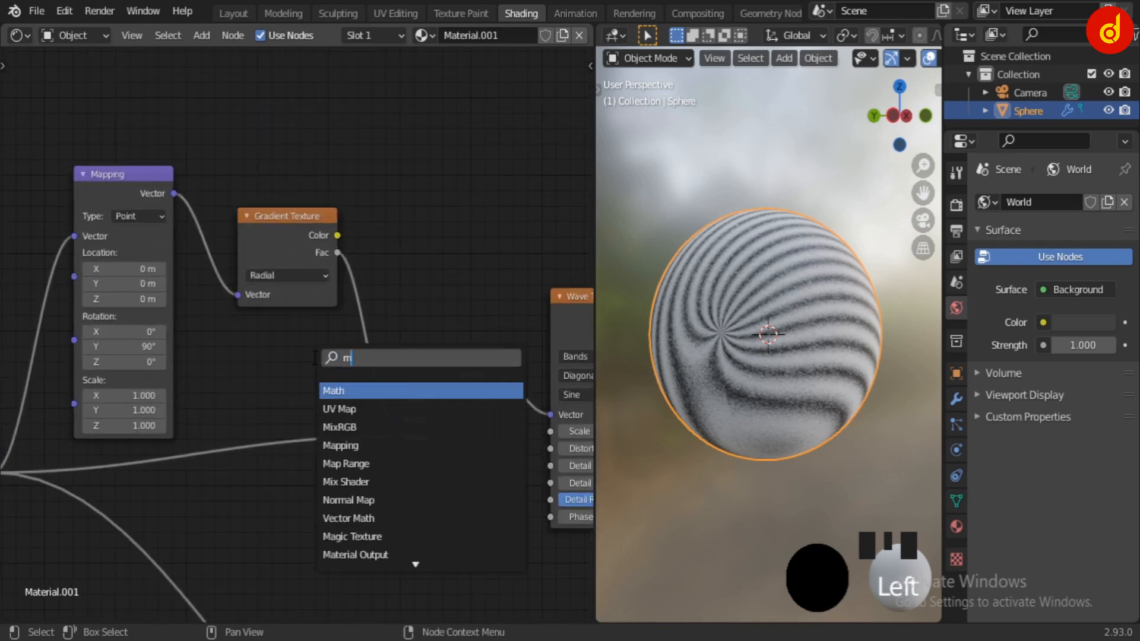
text(u)
key(BackSpace)
key(Return)
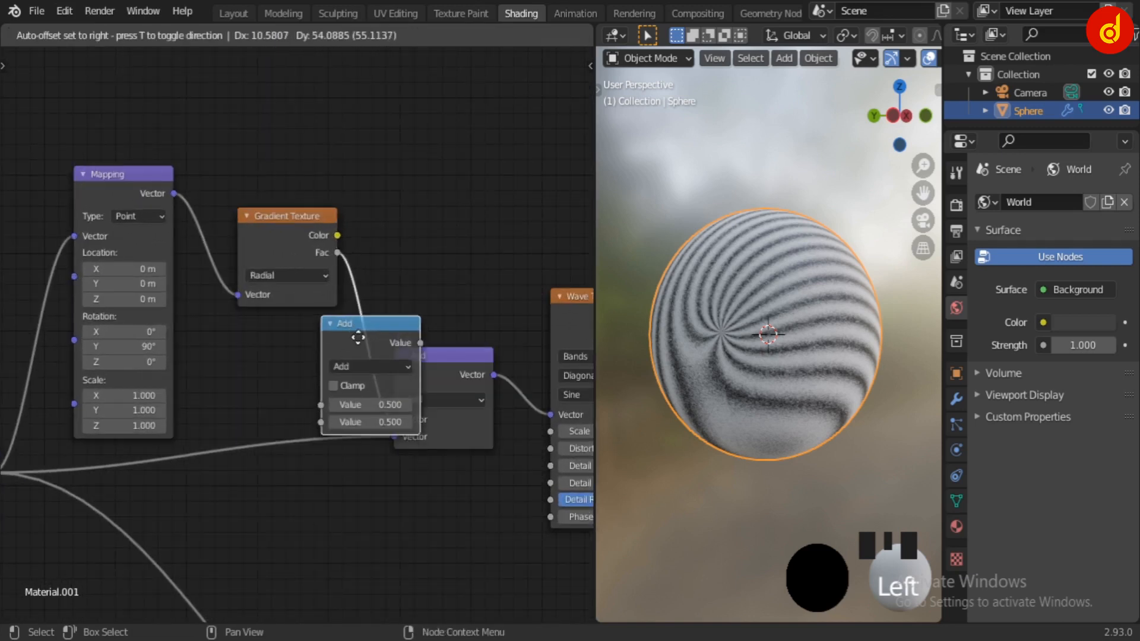
click(369, 337)
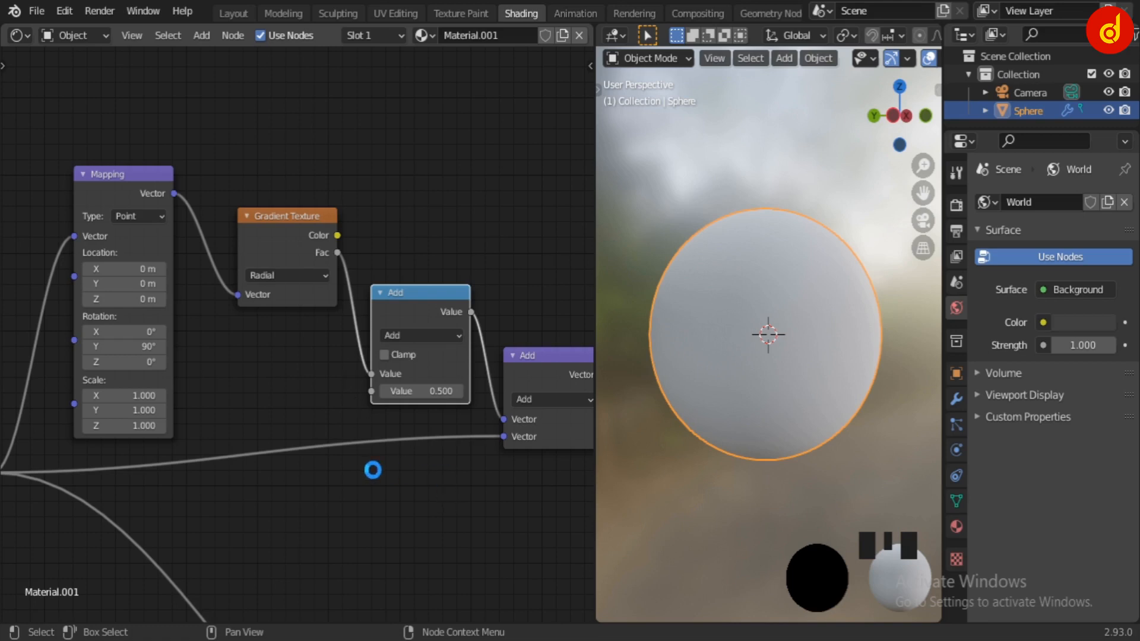
- Switch the Math node's operation to Multiply and set its value to 9.8
scroll(373, 472, up, 4)
middle_drag(391, 455, 282, 434)
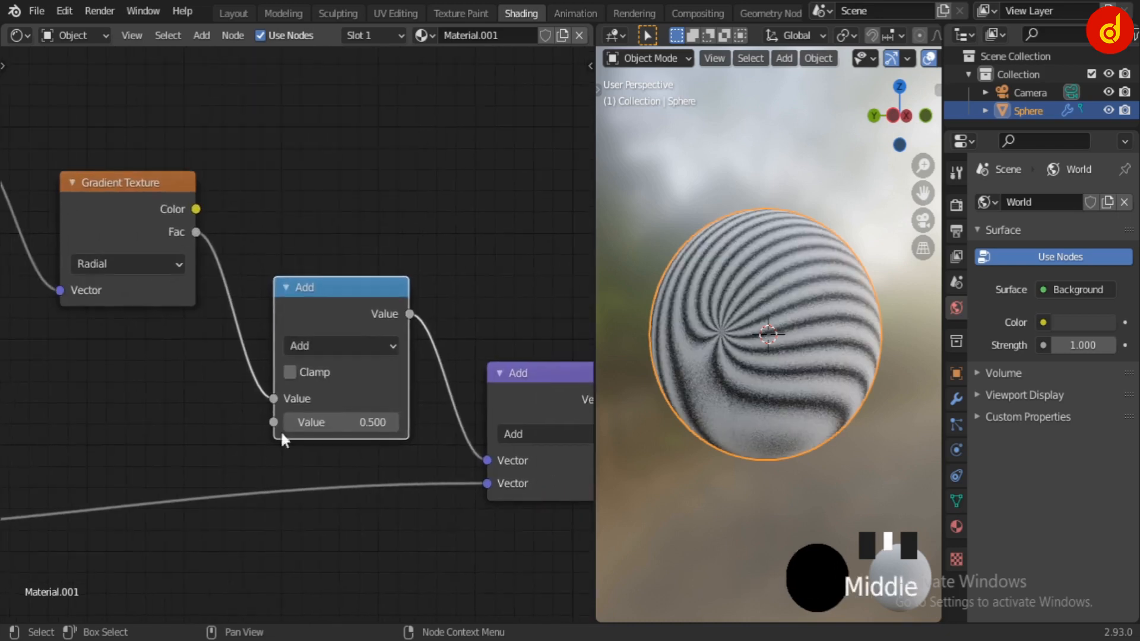
click(354, 345)
click(331, 117)
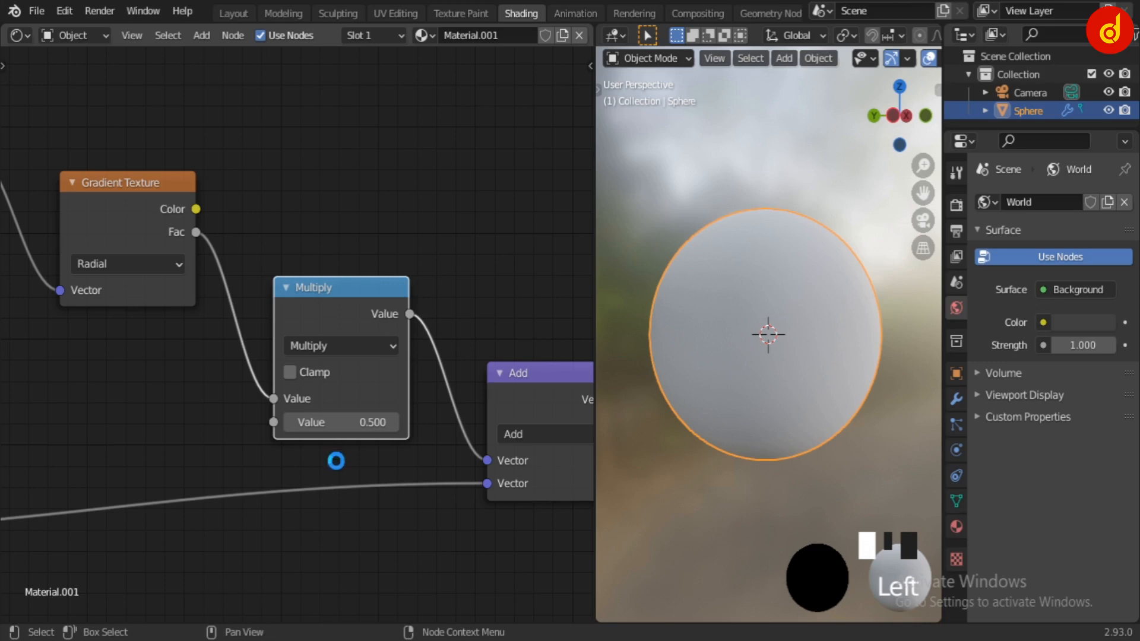
drag(377, 432, 425, 431)
middle_drag(739, 409, 781, 248)
scroll(780, 316, up, 2)
drag(368, 422, 544, 422)
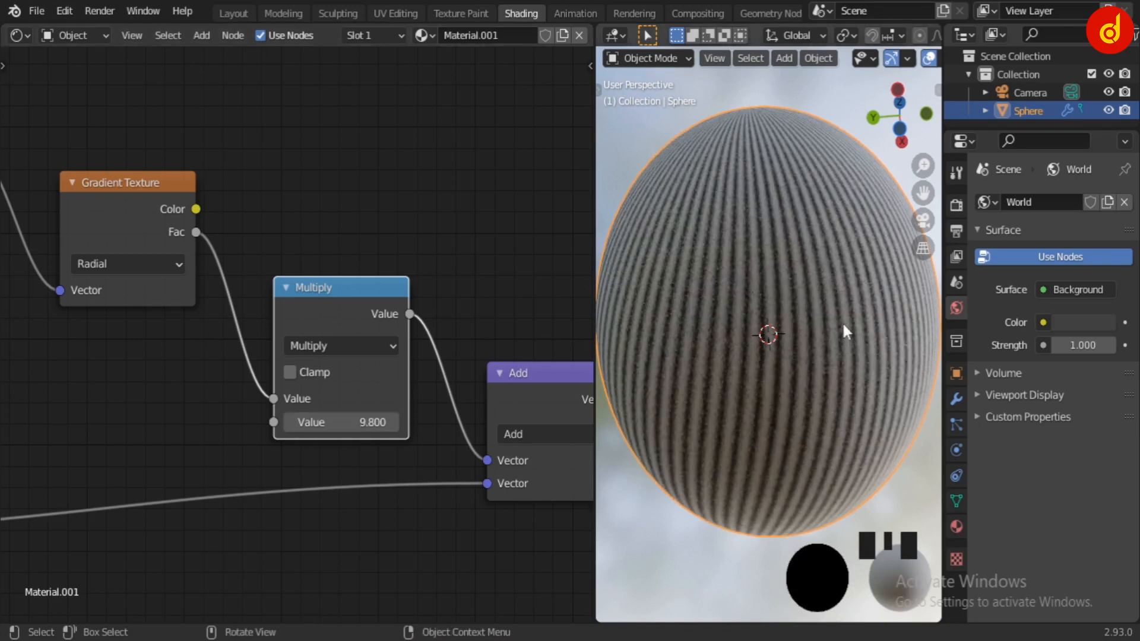
- Try a Scale of 24 on the Wave Texture
scroll(843, 326, down, 4)
middle_drag(843, 328, 720, 525)
middle_drag(322, 538, 478, 465)
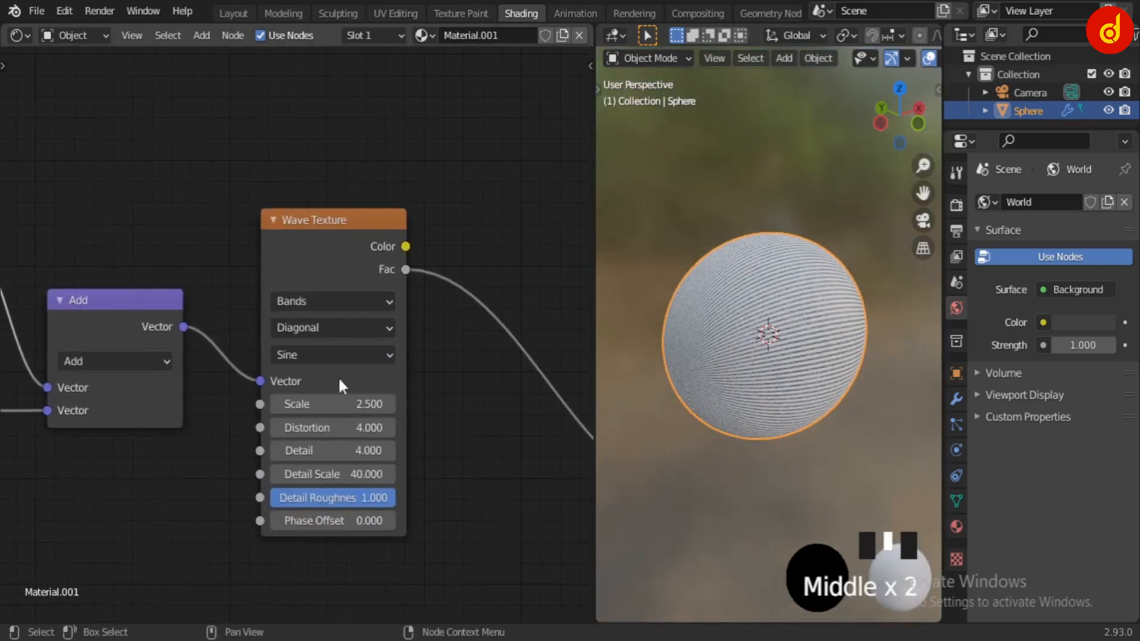
scroll(729, 380, up, 2)
mouse_move(348, 403)
mouse_down()
mouse_move(320, 404)
mouse_move(469, 404)
mouse_move(354, 404)
mouse_up()
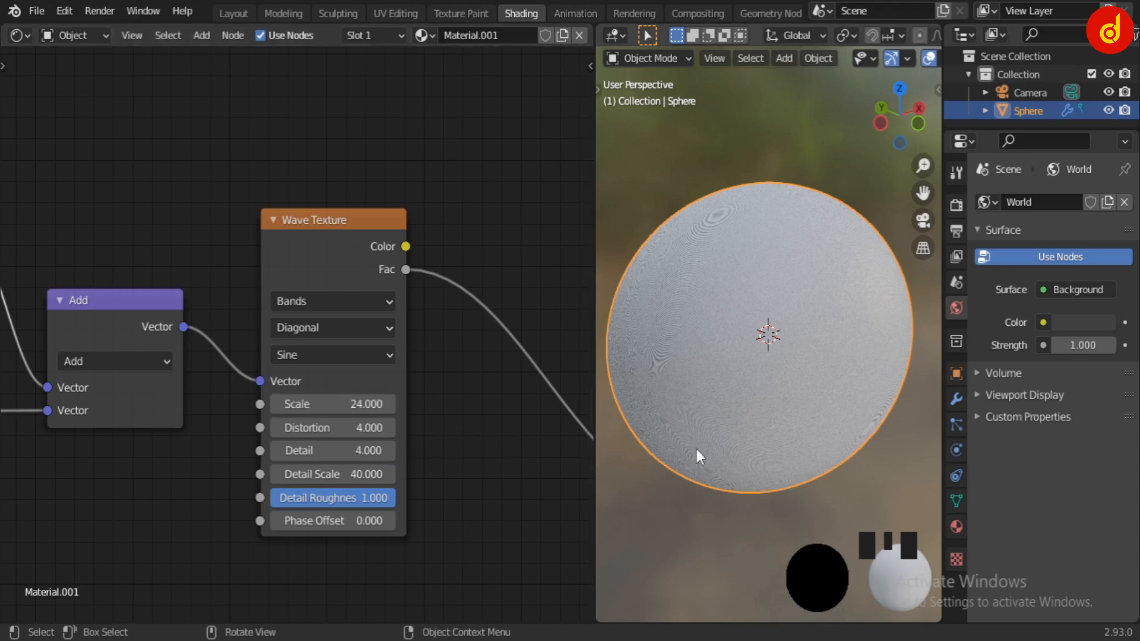
- Apply the sphere's object transform and set the Wave Texture's Scale to 0.3
key(ctrl+a)
click(666, 424)
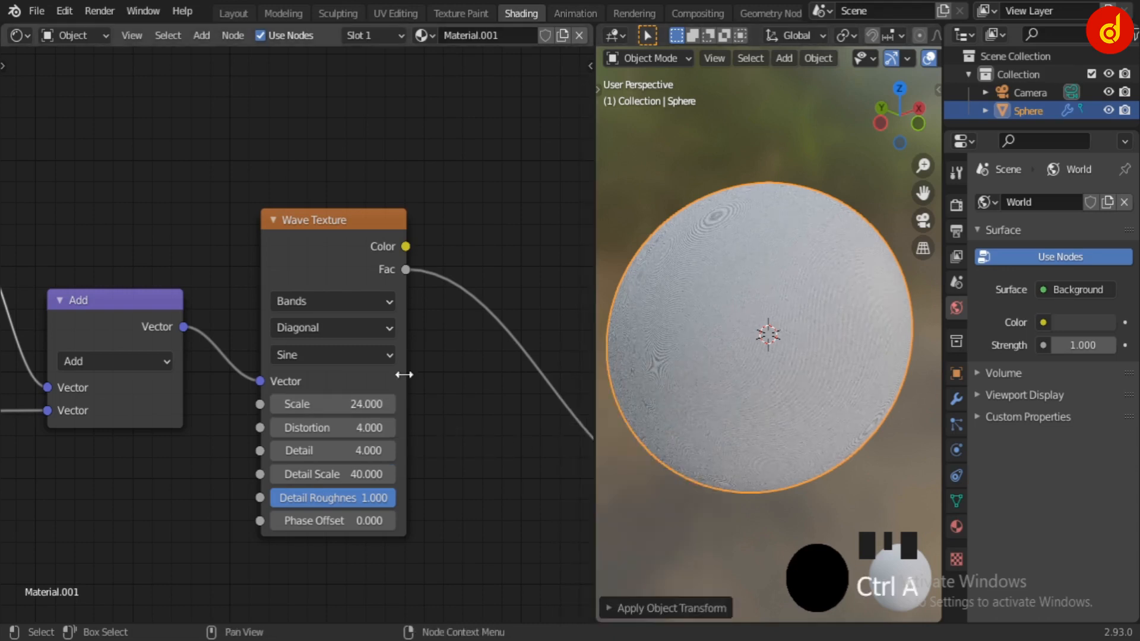
drag(356, 404, 285, 404)
click(771, 520)
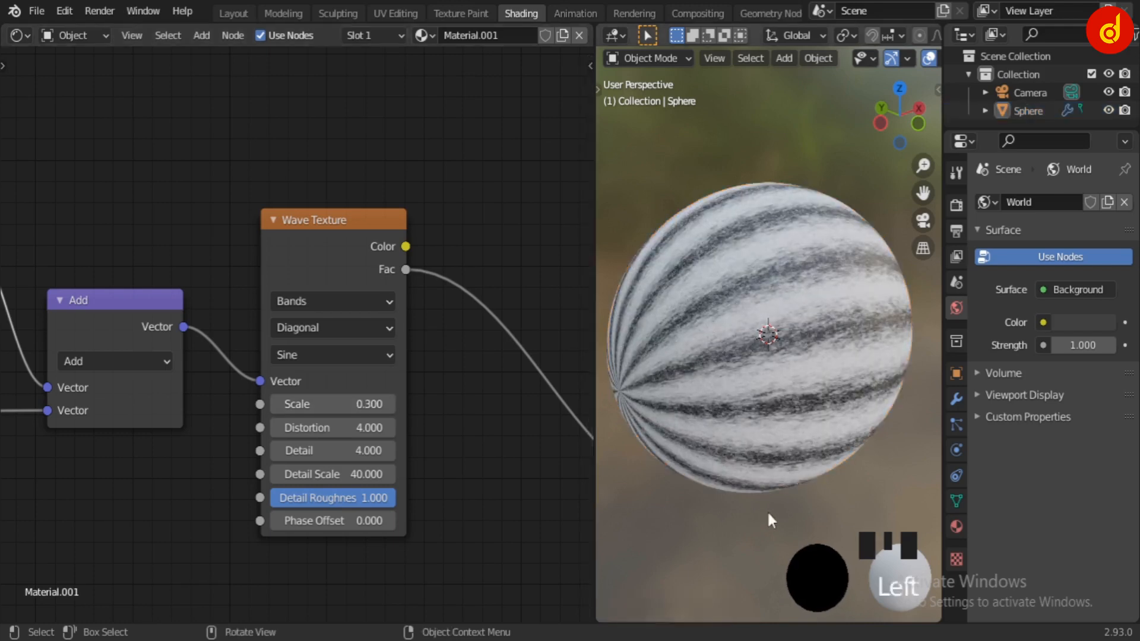
middle_drag(771, 520, 800, 429)
scroll(801, 430, up, 1)
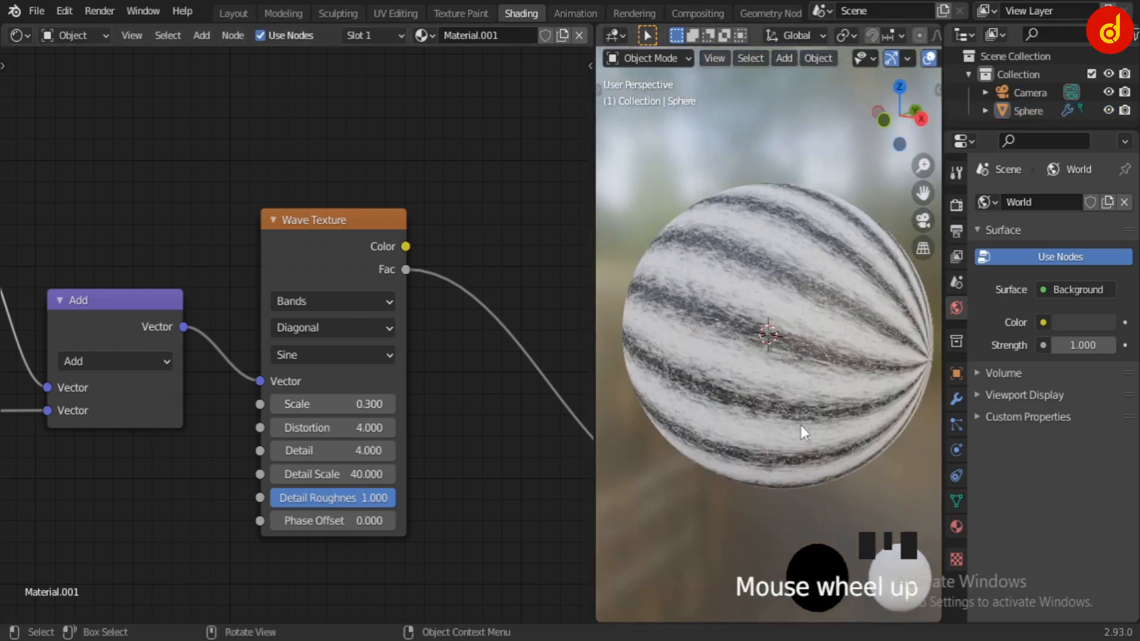
scroll(801, 425, up, 1)
scroll(800, 422, down, 2)
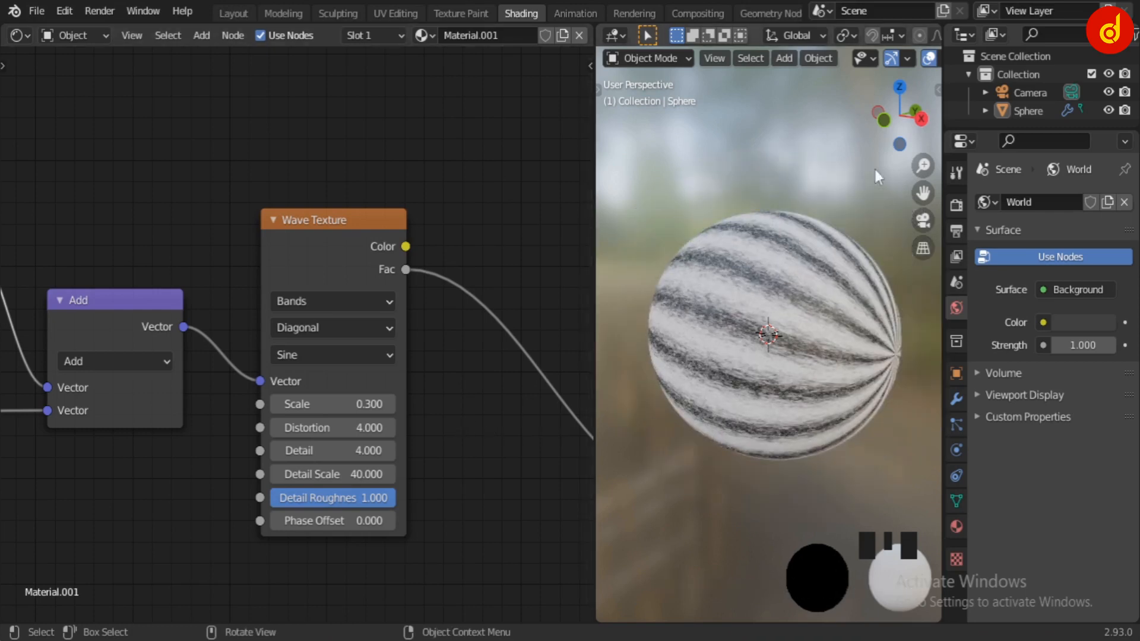
- Set the render engine to Cycles and show the viewport in rendered shading
click(956, 205)
click(1081, 202)
click(1083, 263)
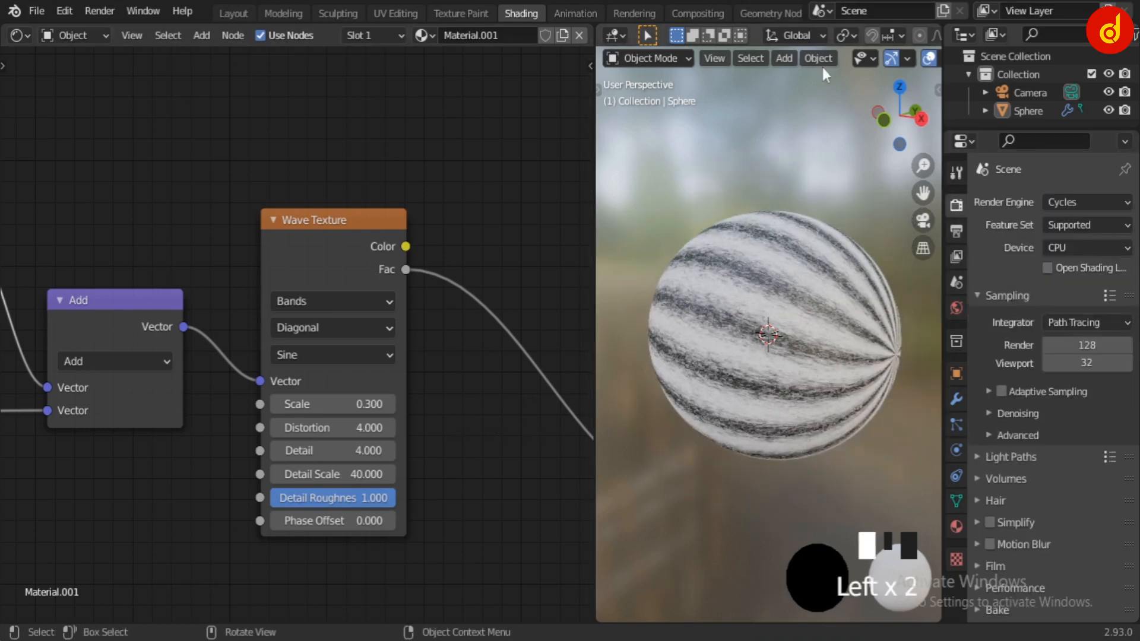
click(911, 58)
- Add an area light to the scene
scroll(760, 332, down, 4)
key(shift+a)
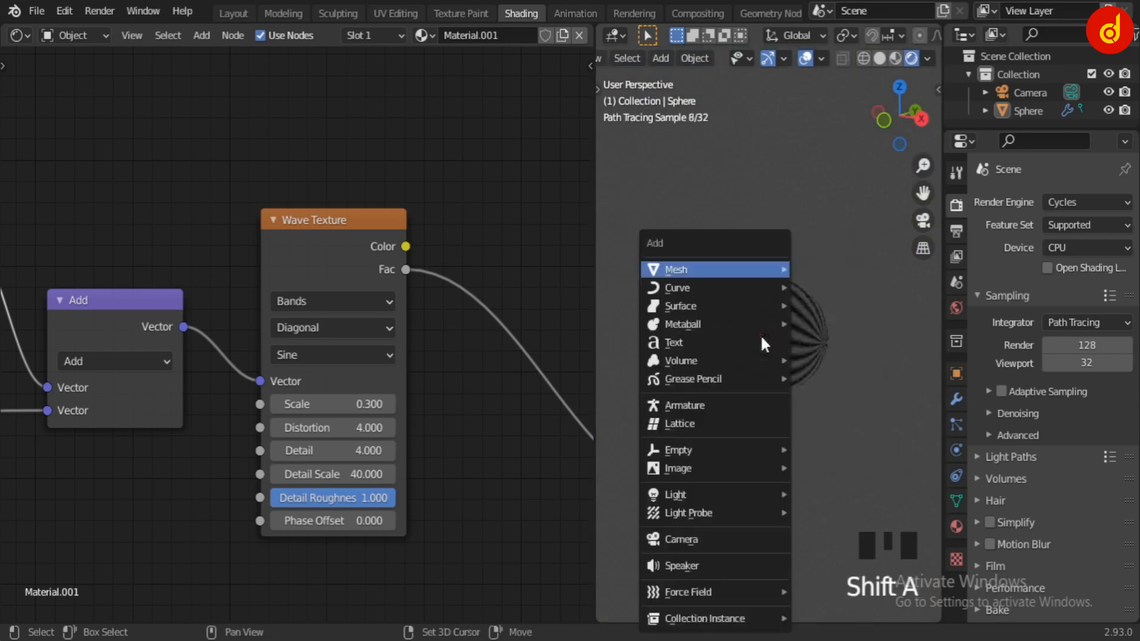
mouse_move(708, 497)
click(844, 554)
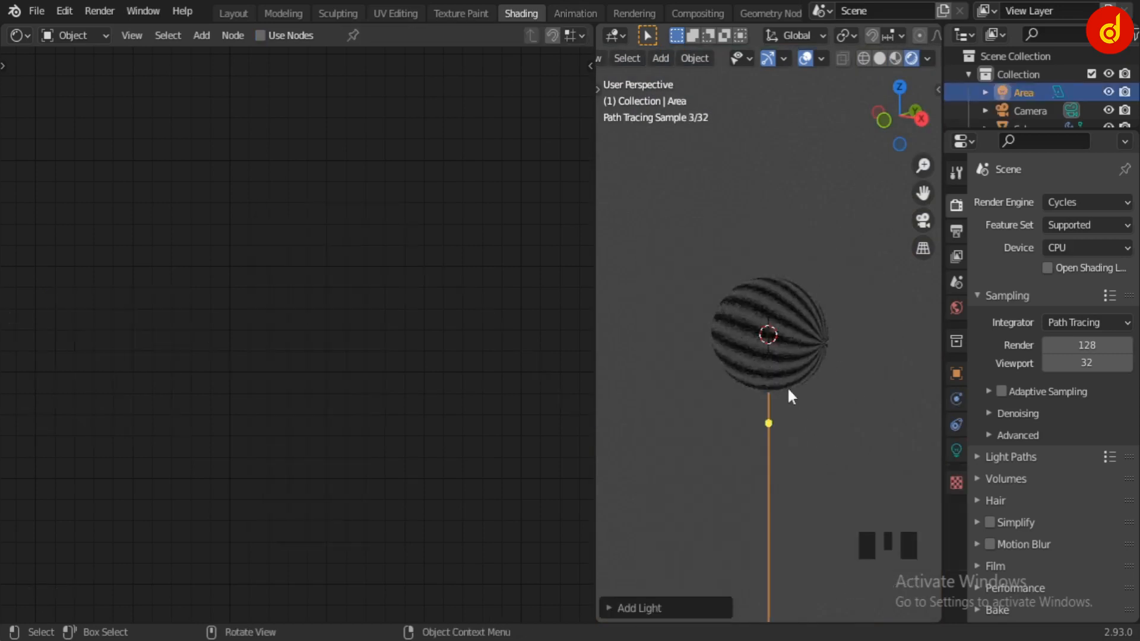
- Enlarge the area light and raise it above the sphere along Z with the Move gizmo
click(784, 58)
click(732, 231)
key(s)
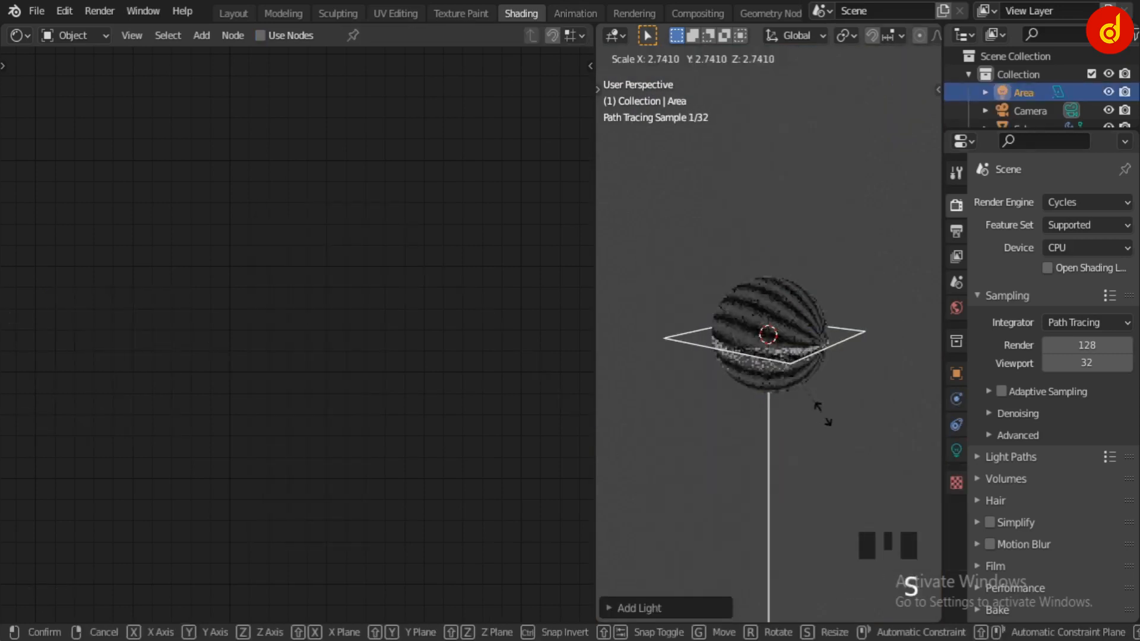
click(763, 258)
drag(764, 258, 767, 156)
- Raise the area light's Power to about 159 W and select the sphere again
click(956, 450)
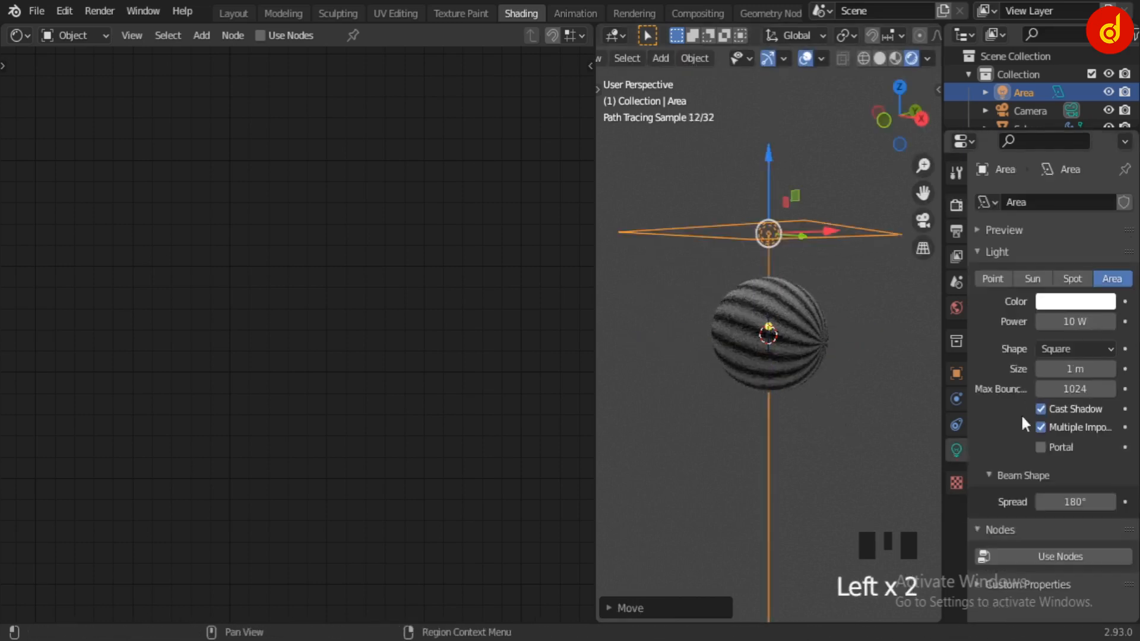
drag(1060, 321, 1104, 321)
scroll(858, 325, up, 6)
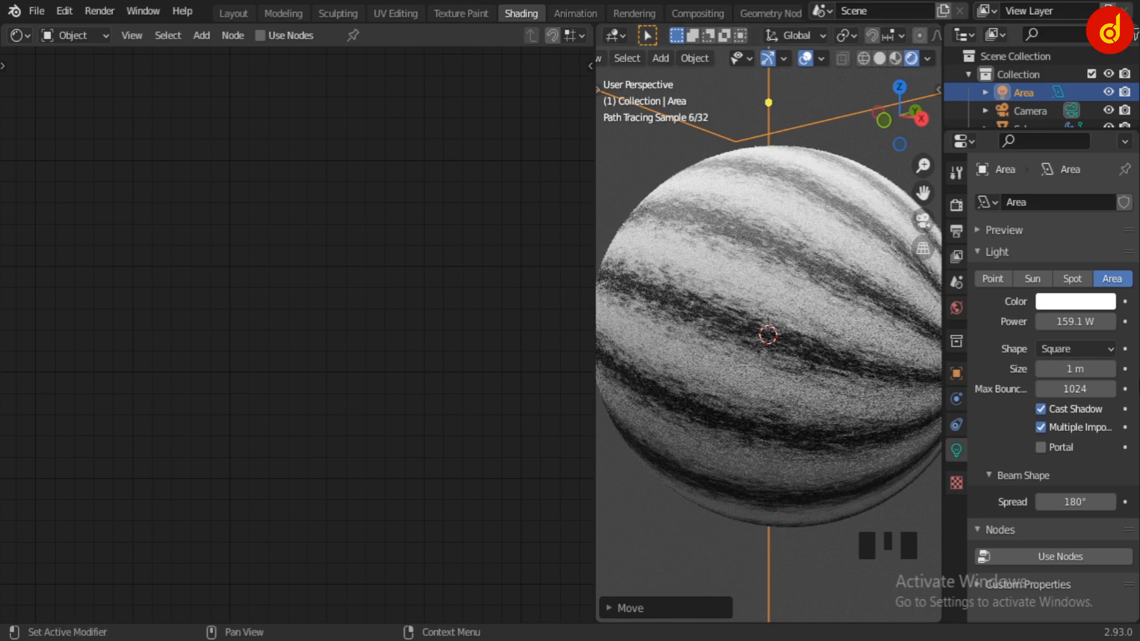
click(1078, 321)
click(806, 355)
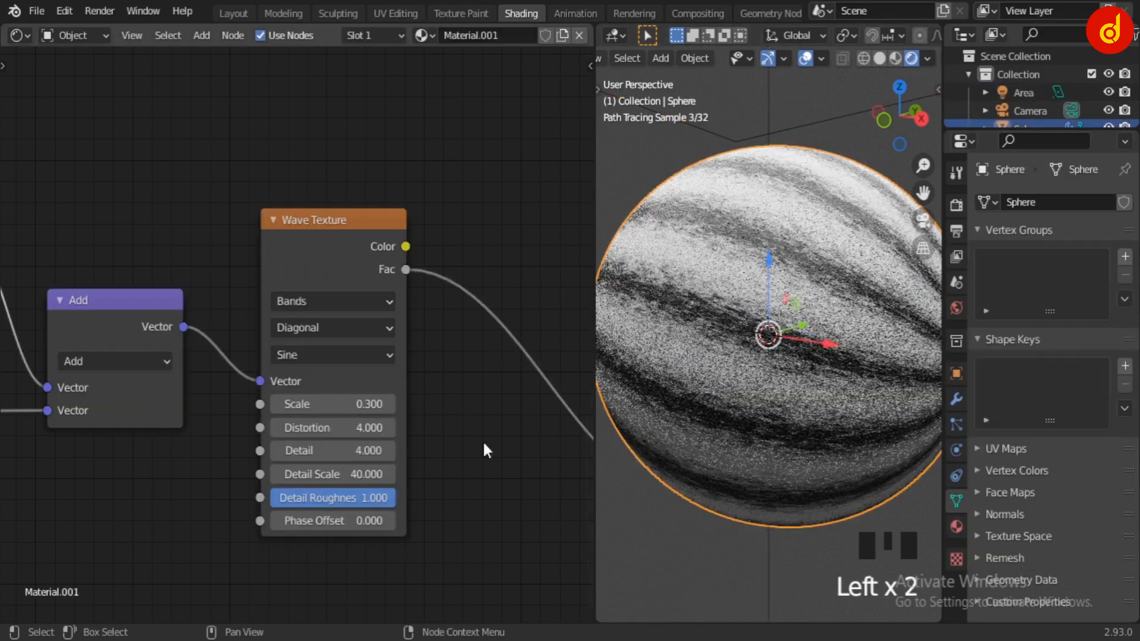
- Insert a ColorRamp node on the link between the Wave Texture's Fac output and the Principled BSDF's Base Color
middle_drag(483, 440, 256, 327)
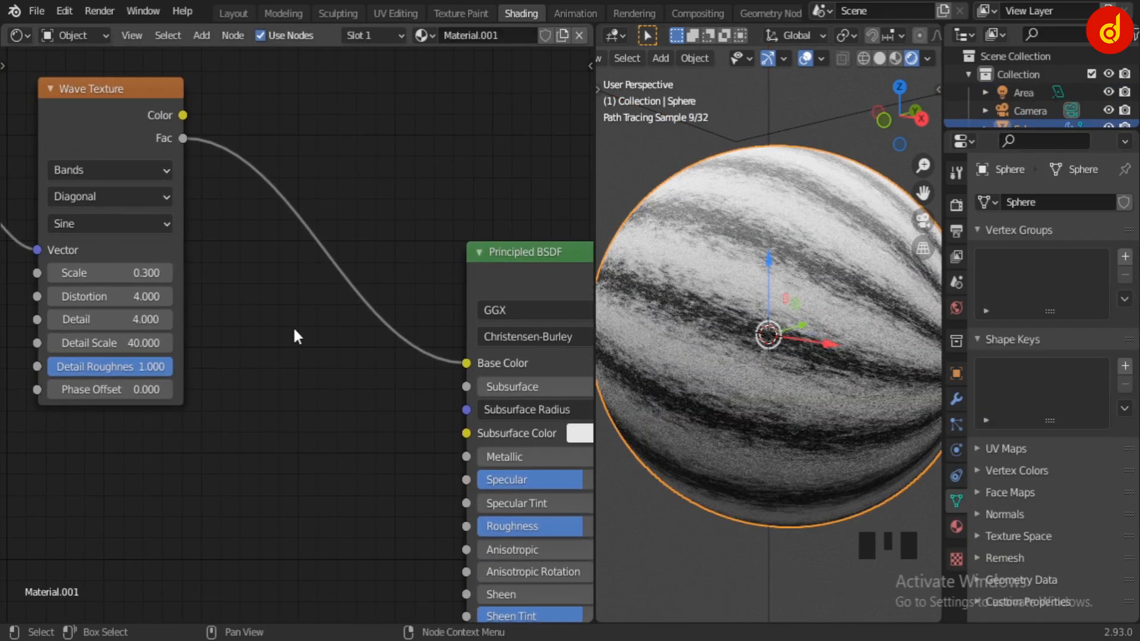
key(shift+a)
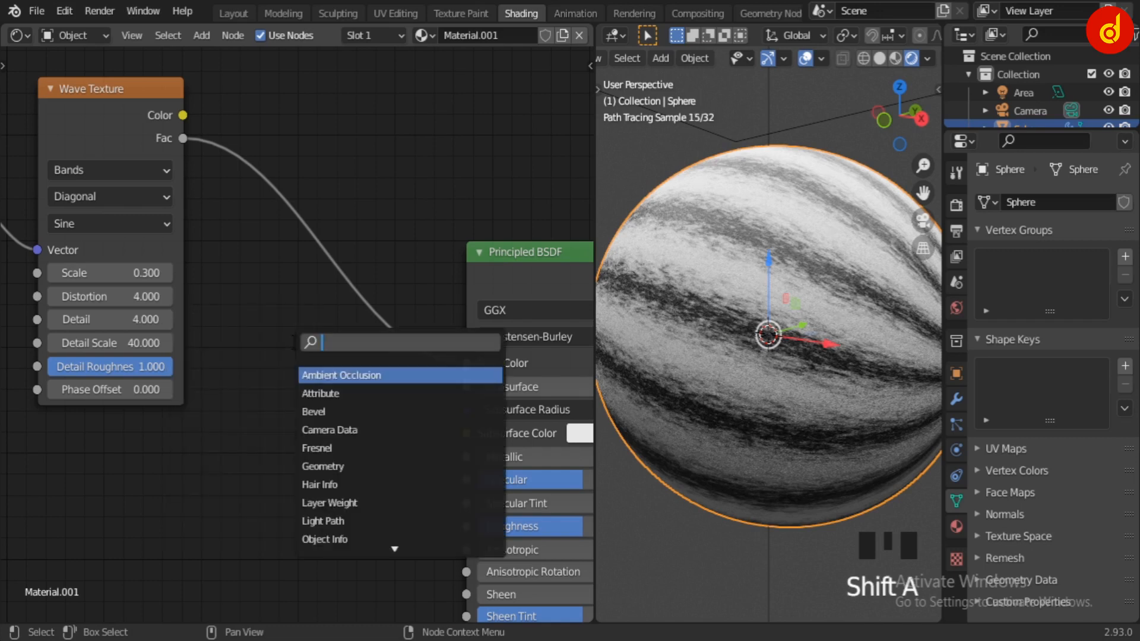
text(co)
key(Return)
click(428, 394)
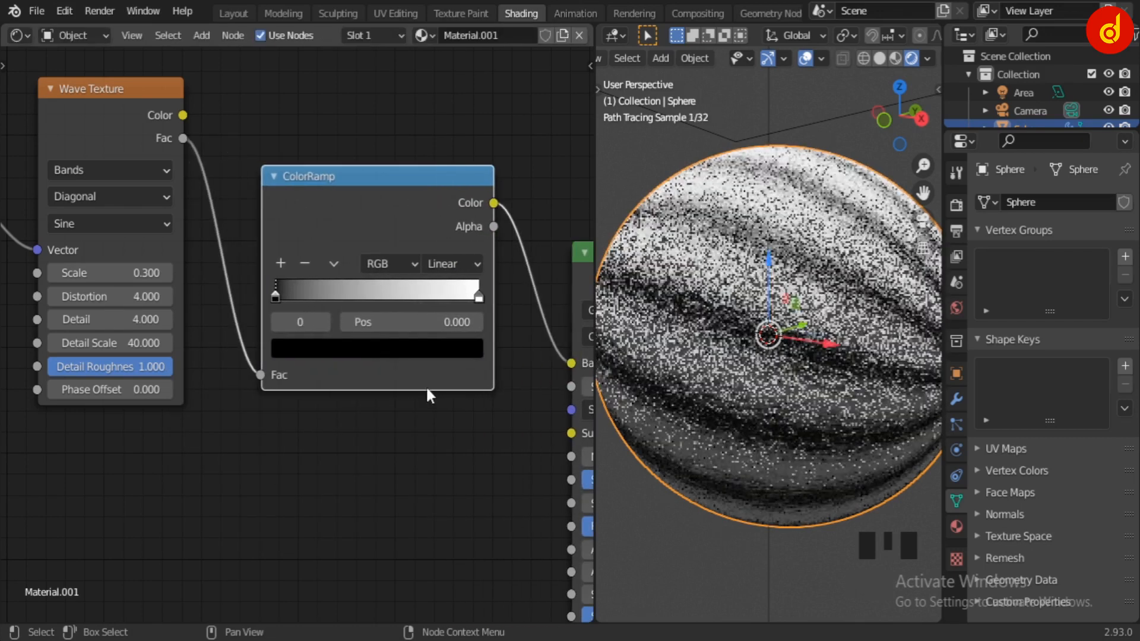
- Move the ColorRamp's black stop to position 0.536
middle_drag(458, 428, 349, 443)
scroll(348, 443, up, 4)
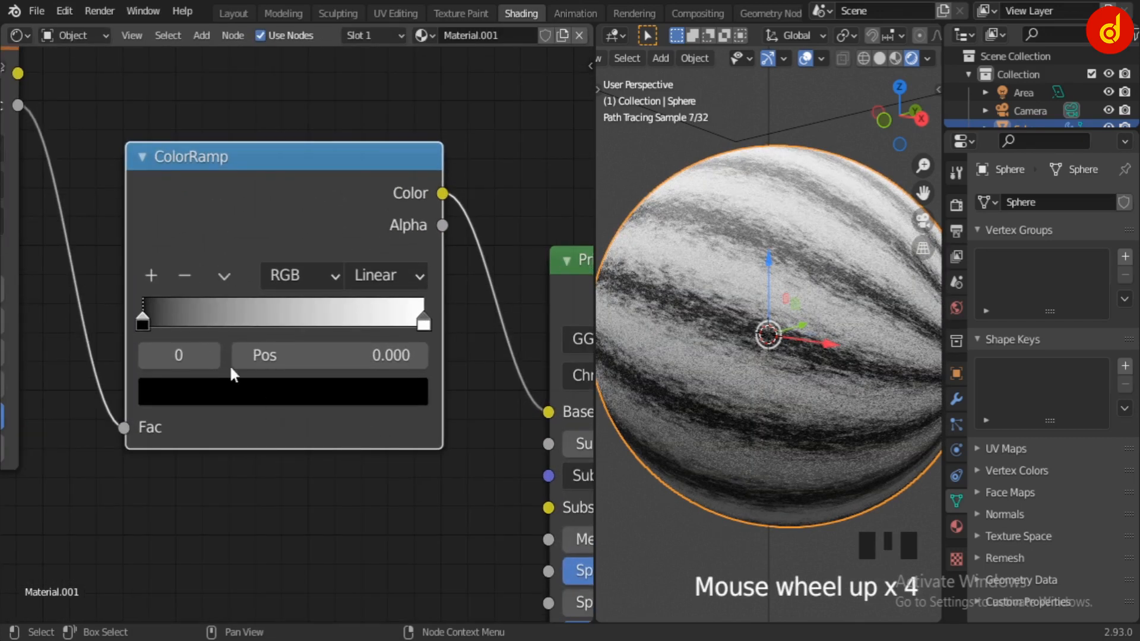
drag(141, 321, 299, 333)
scroll(323, 459, down, 2)
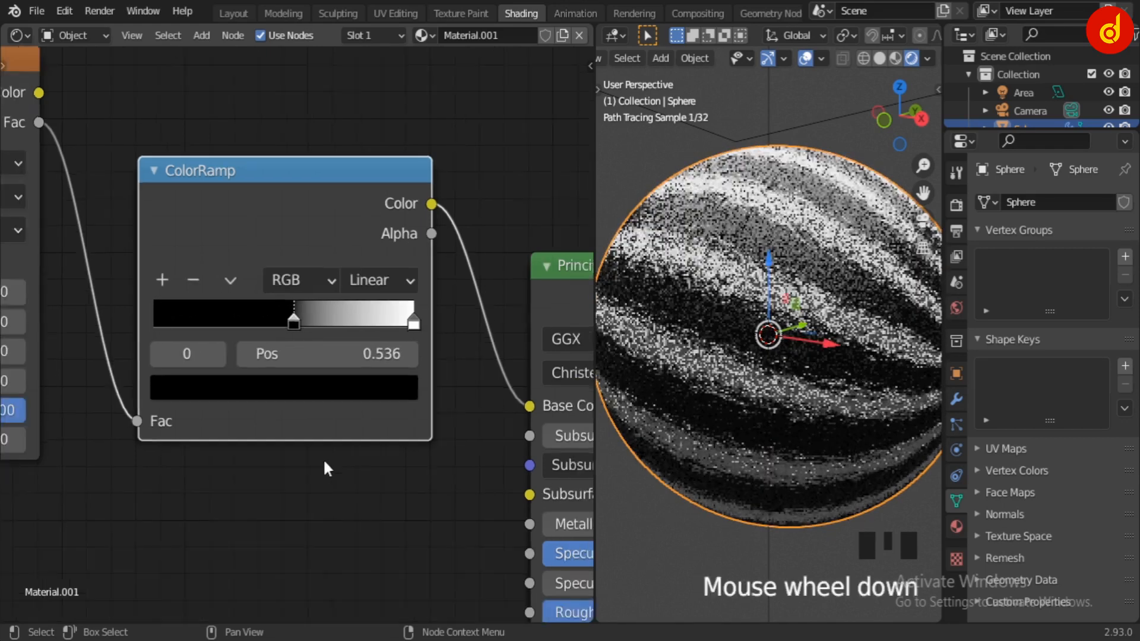
- Recolor the ColorRamp's black stop to very dark green with Hue about 0.335, Saturation 1.000 and Value 0.030
middle_drag(323, 459, 325, 529)
click(315, 462)
drag(357, 244, 357, 106)
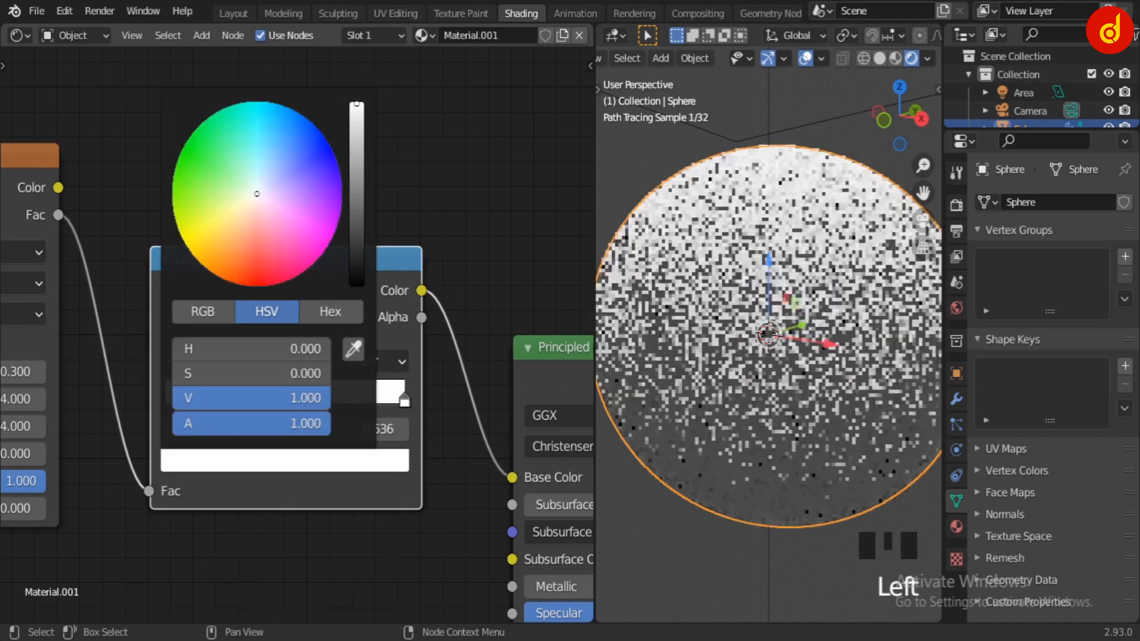
drag(256, 193, 187, 140)
drag(356, 106, 356, 257)
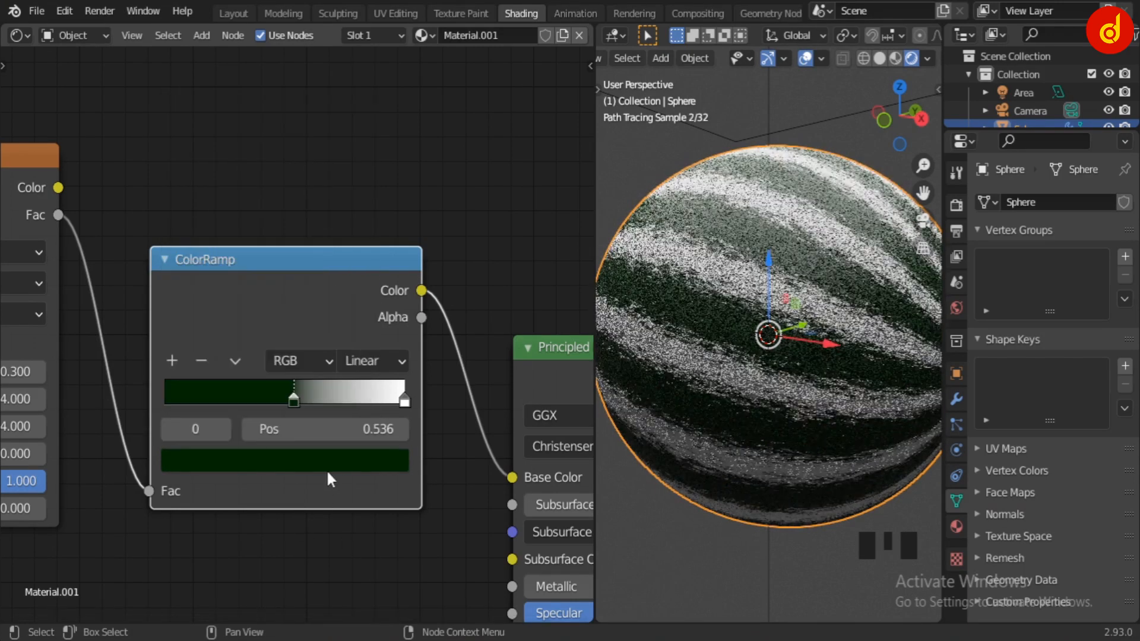
click(358, 457)
click(369, 461)
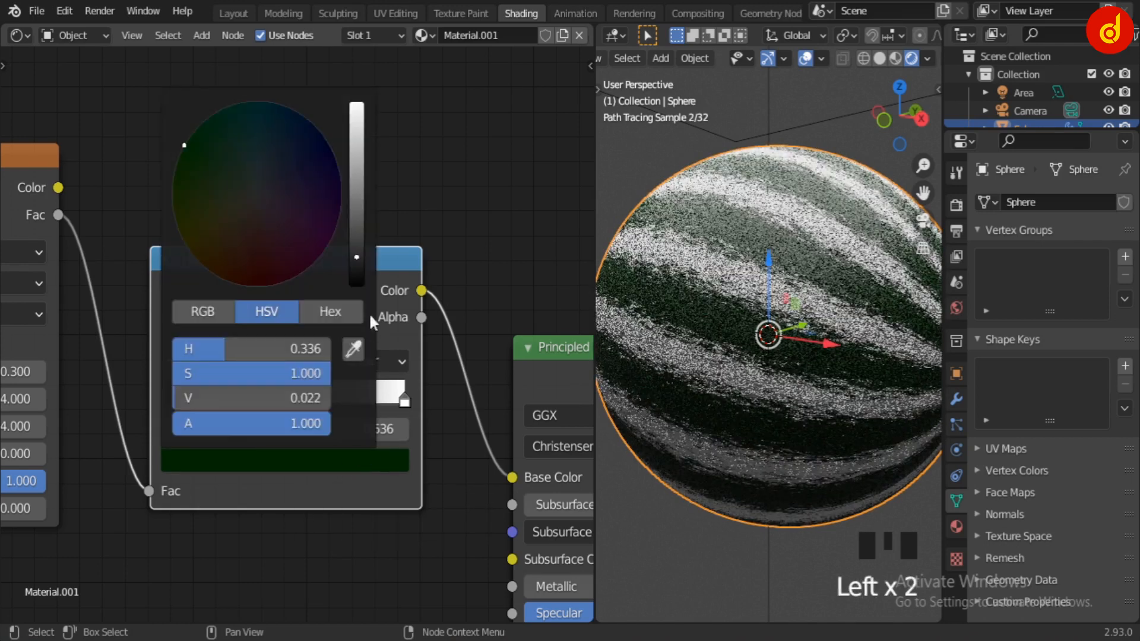
drag(356, 257, 356, 252)
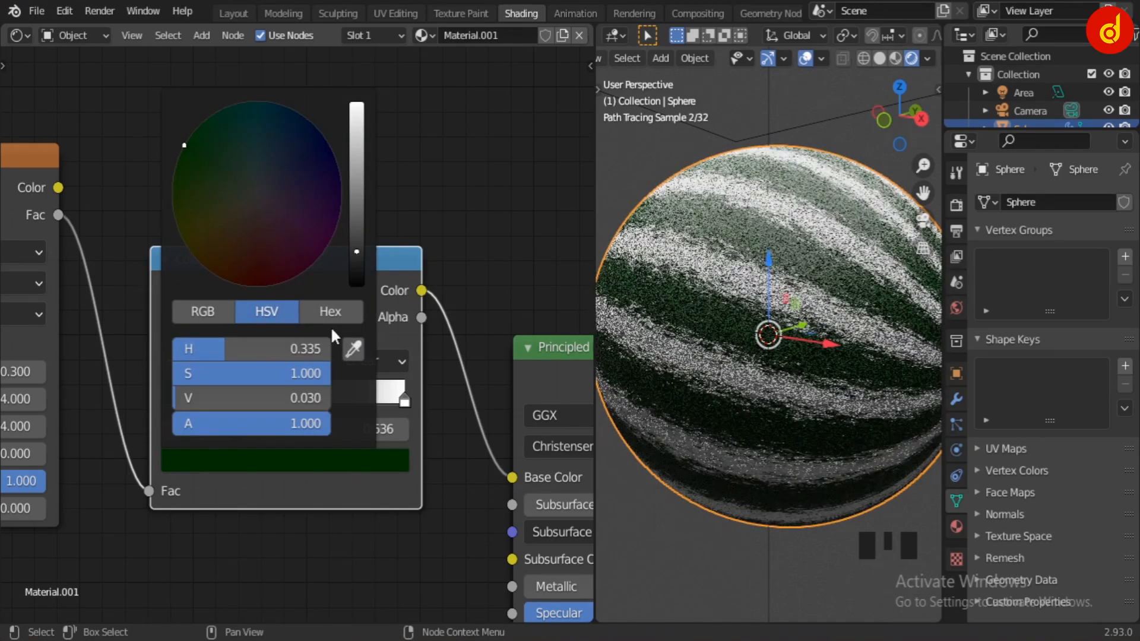
- Add a third ColorRamp stop at position 0.968 and color it light green at full Value
click(173, 360)
drag(359, 402, 398, 405)
click(371, 465)
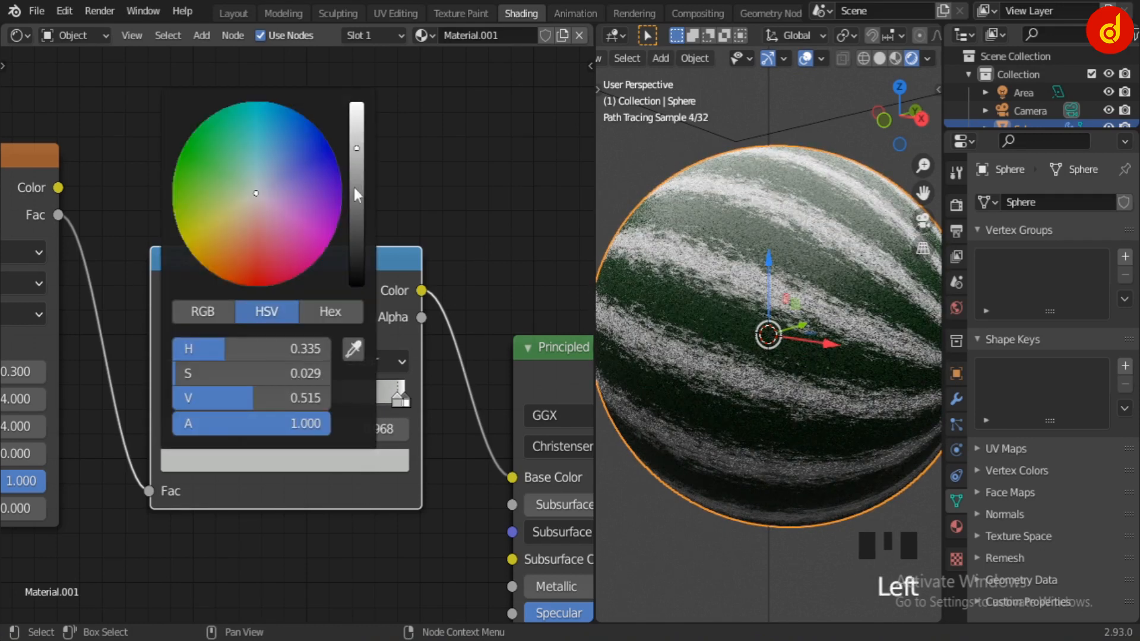
drag(252, 192, 221, 176)
drag(357, 143, 357, 103)
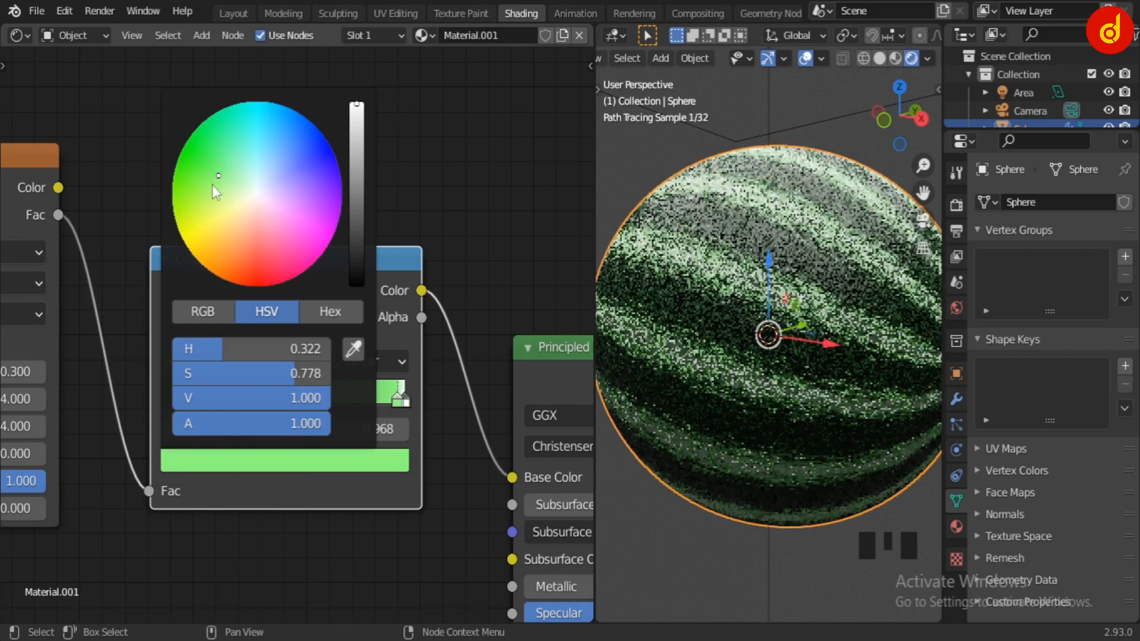
drag(216, 181, 225, 178)
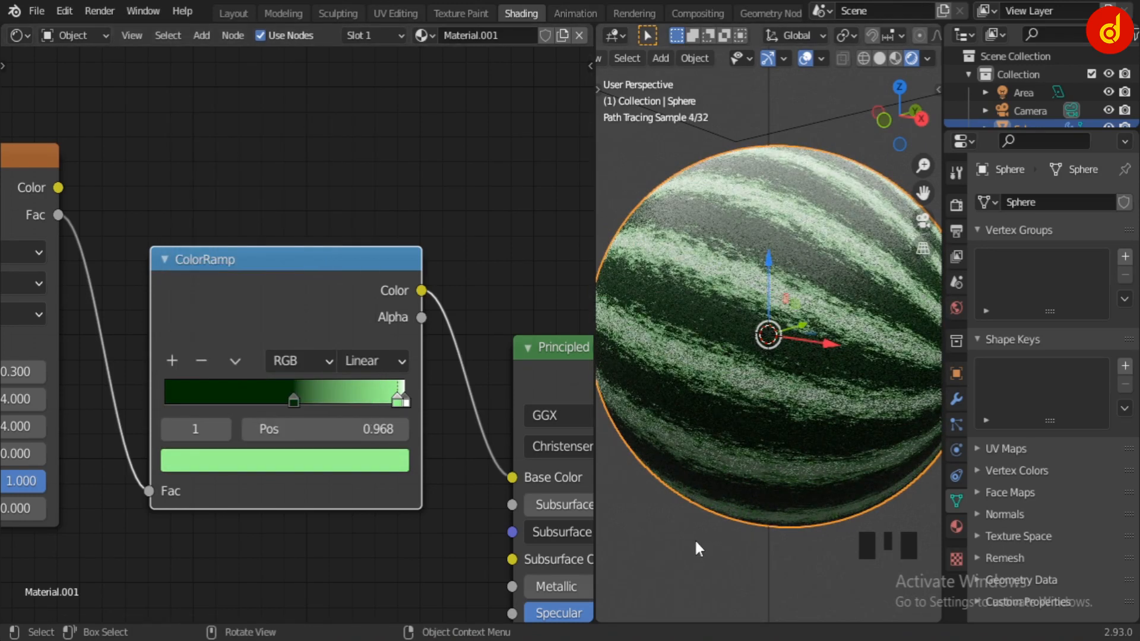
click(405, 399)
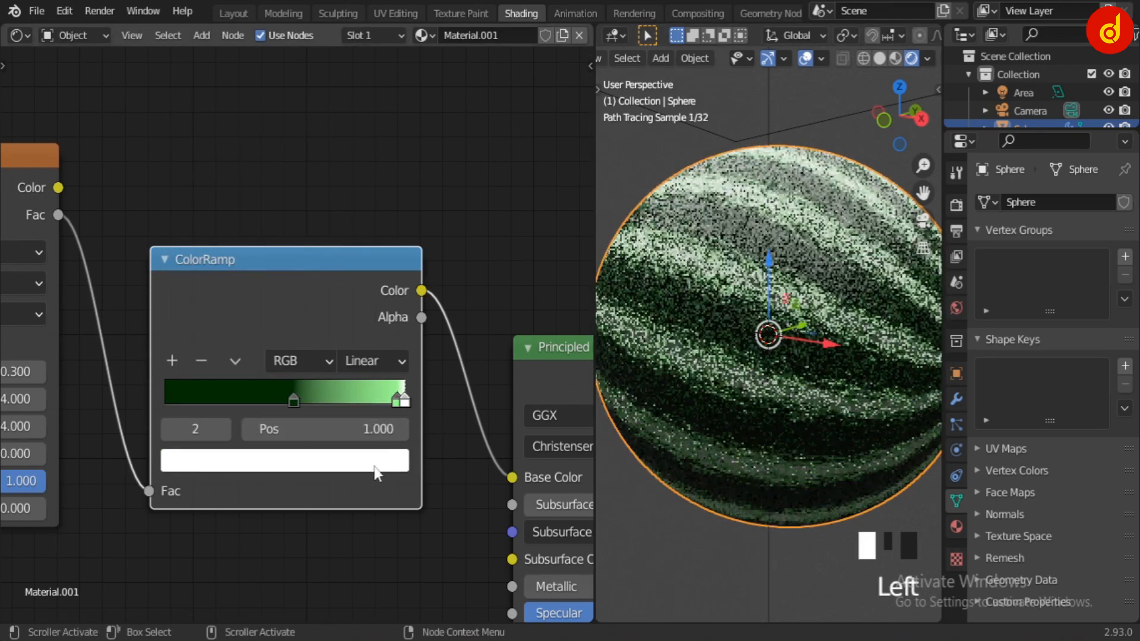
click(270, 460)
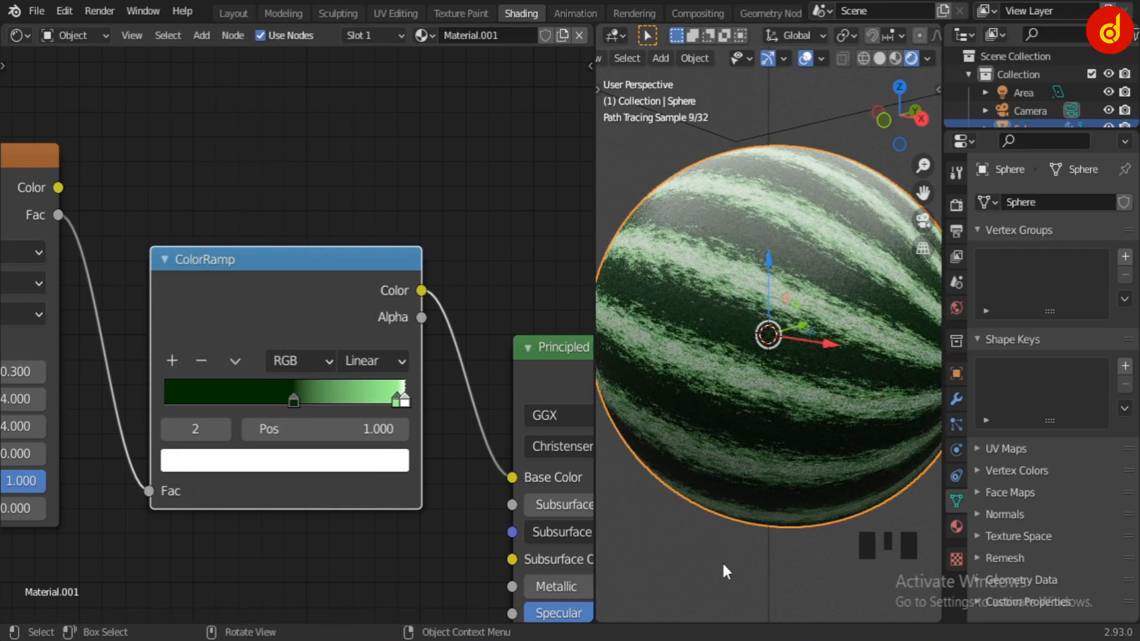
click(697, 565)
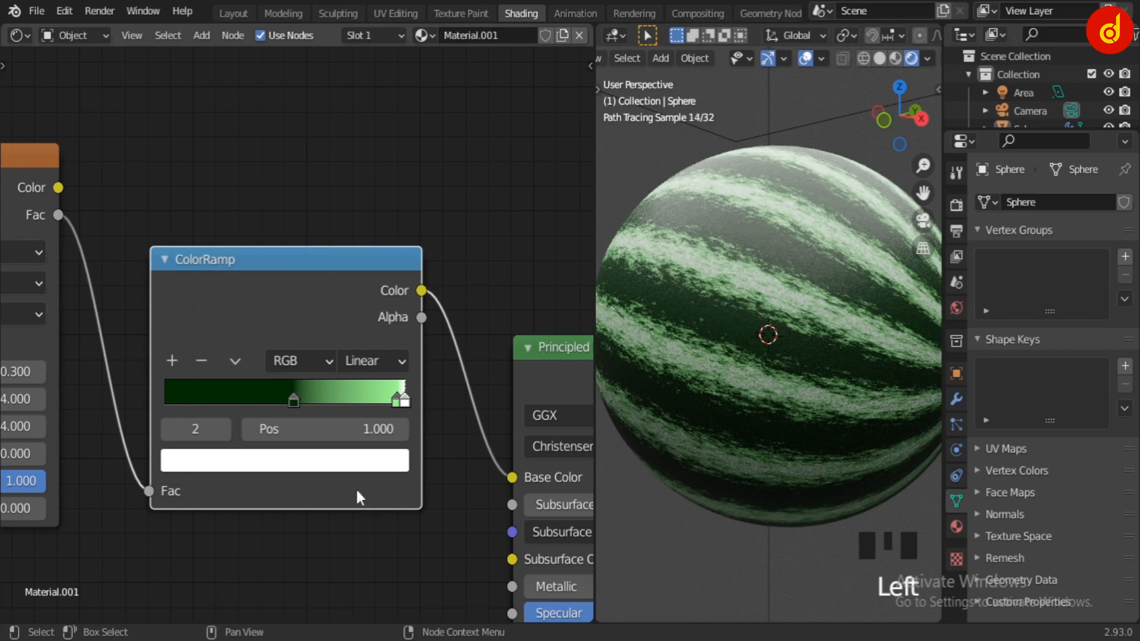
- Move the dark green stop to position 0.582 and adjust its color to Hue 0.348 and Value 0.036
drag(294, 399, 305, 398)
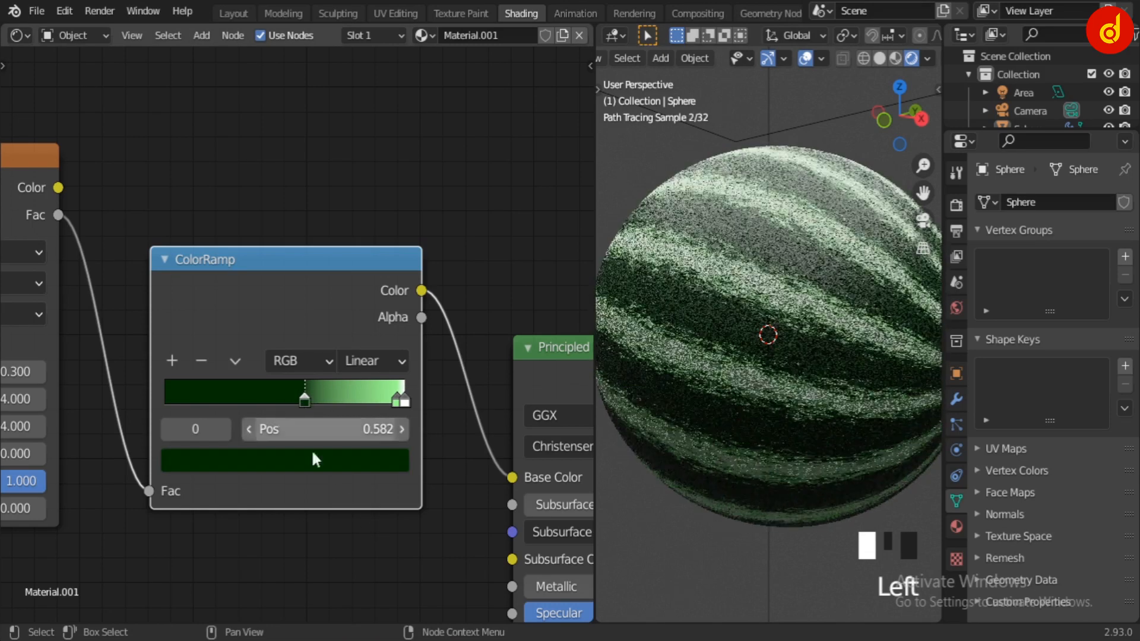
click(313, 457)
mouse_move(358, 248)
mouse_down()
mouse_move(356, 226)
mouse_move(357, 248)
mouse_up()
drag(192, 155, 193, 132)
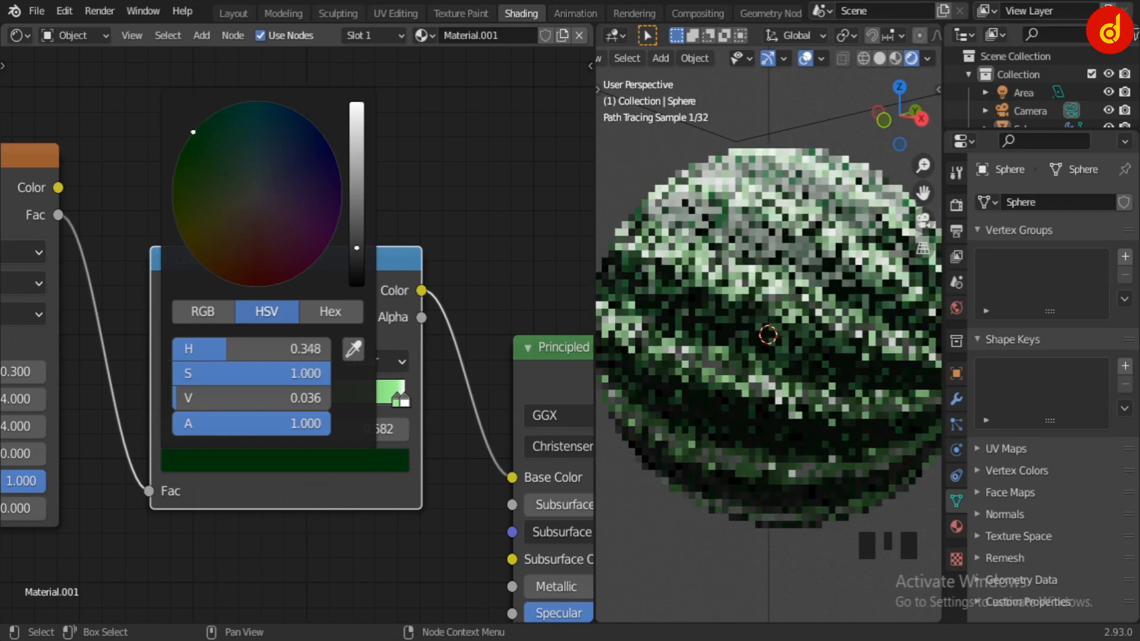
- Reselect the sphere and add a second ColorRamp node below the green one
scroll(422, 477, down, 4)
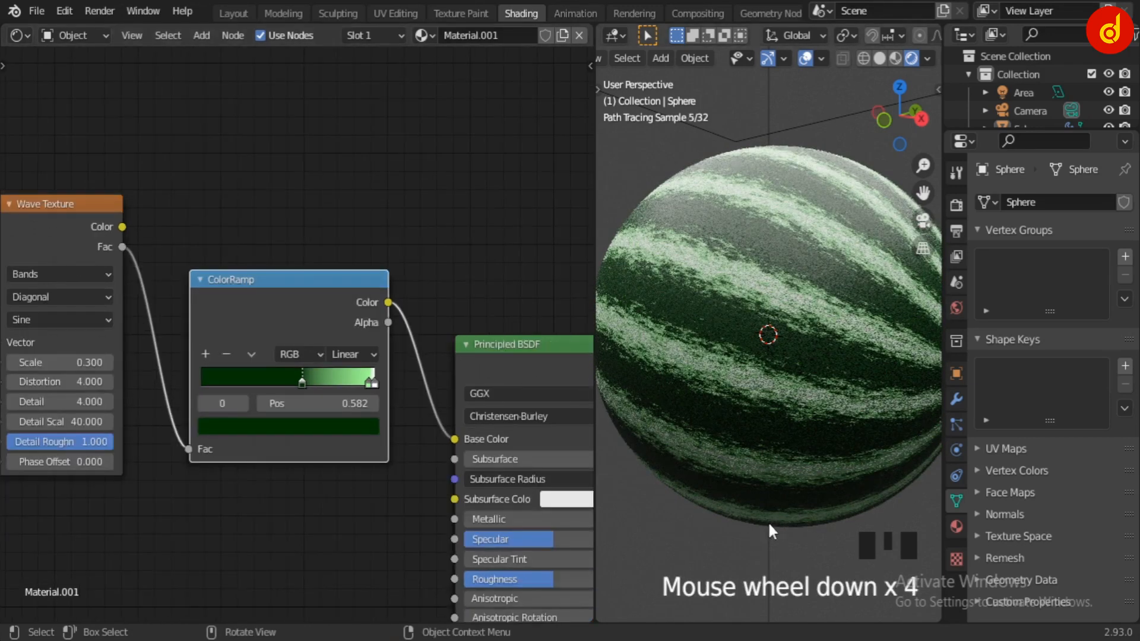
scroll(770, 524, down, 1)
click(758, 459)
scroll(362, 517, down, 3)
middle_drag(324, 541, 326, 361)
scroll(321, 361, up, 1)
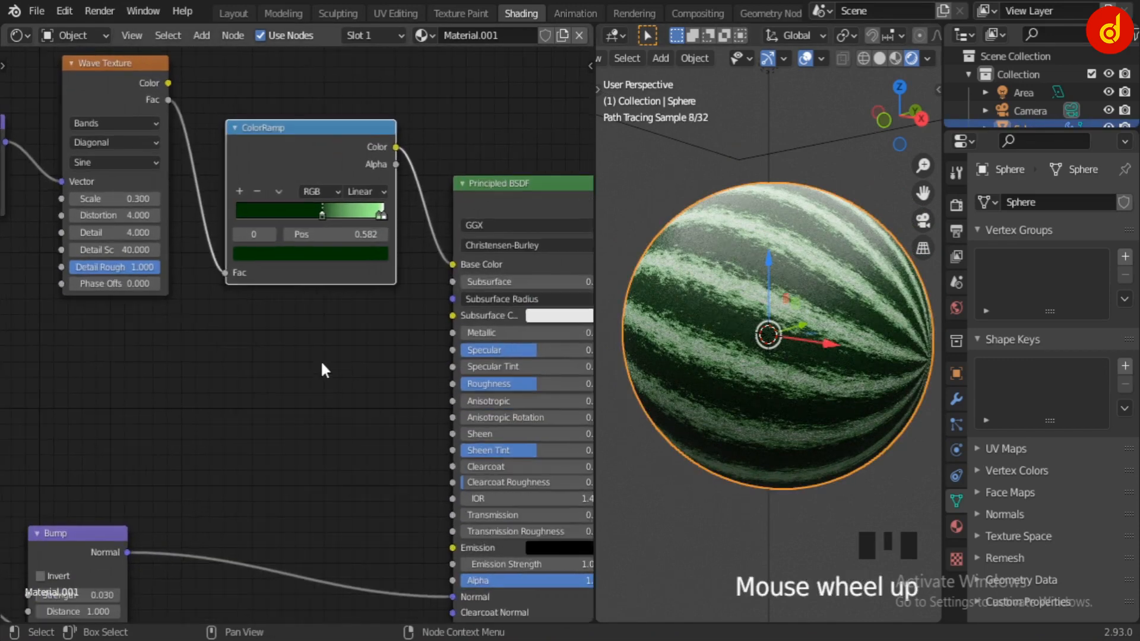
click(293, 365)
key(shift+a)
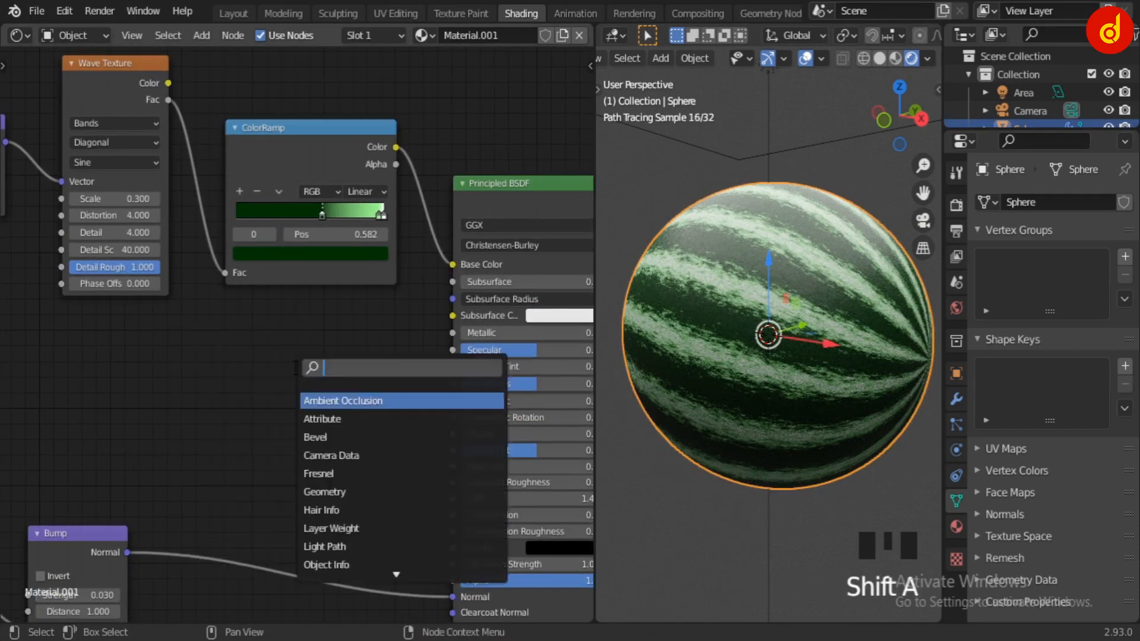
text(col)
key(Return)
click(273, 363)
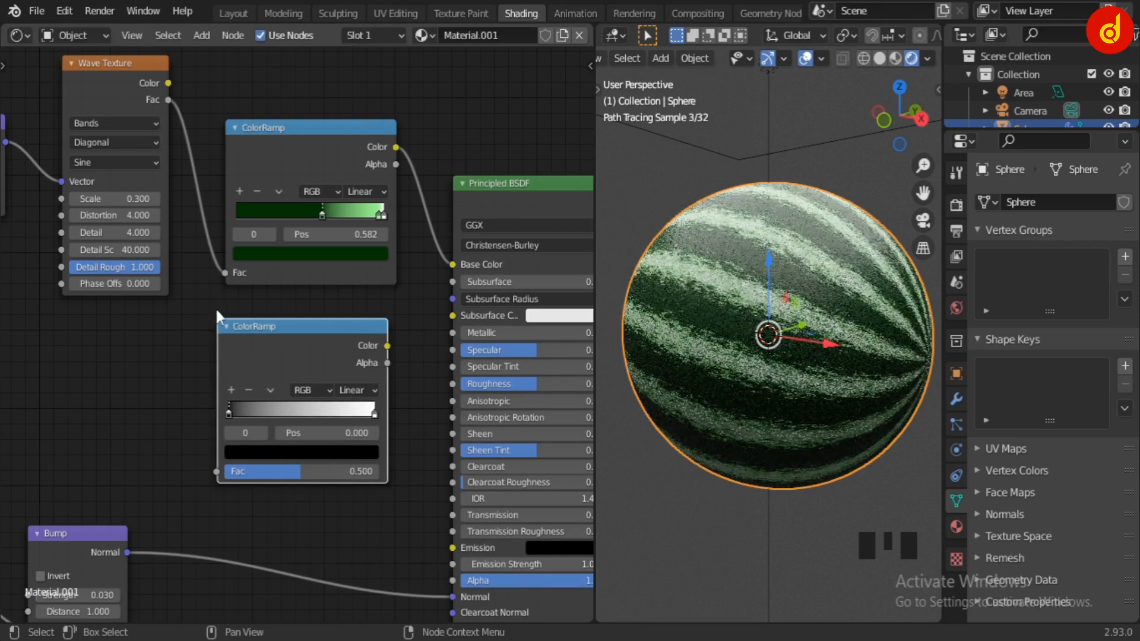
- Connect the Wave Texture's Fac to the second ColorRamp and that ramp's Color to the Principled BSDF's Roughness
drag(167, 102, 217, 471)
drag(270, 325, 283, 311)
middle_drag(324, 494, 250, 425)
scroll(332, 359, up, 3)
scroll(333, 365, up, 1)
drag(328, 232, 400, 301)
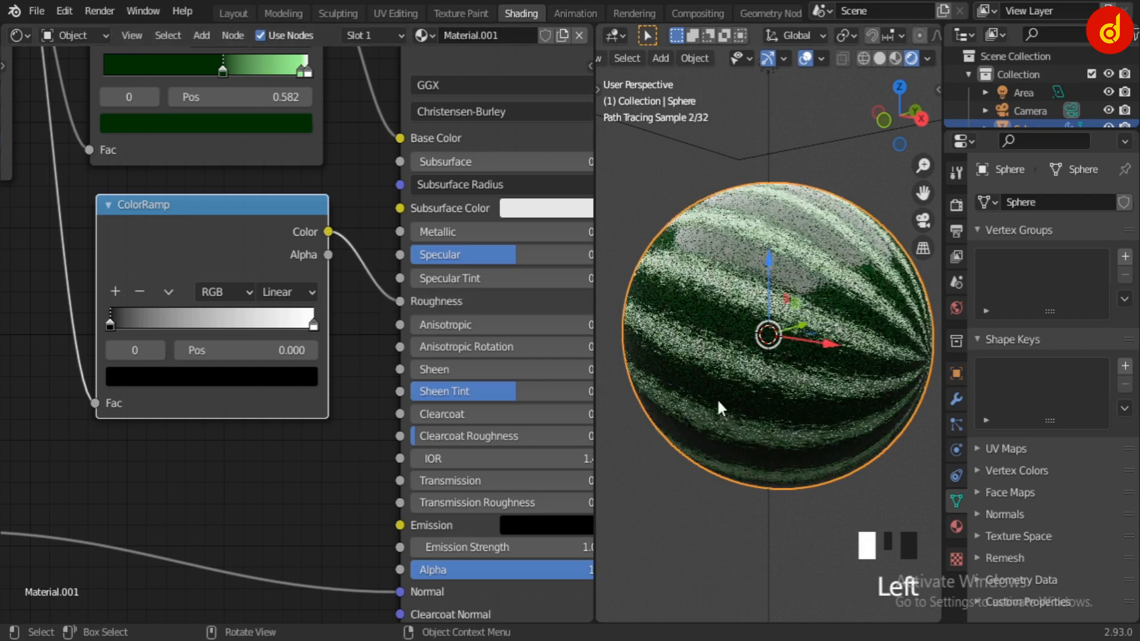
- Lighten the black stop of the roughness ColorRamp to dark gray
scroll(760, 344, up, 2)
middle_drag(257, 445, 321, 469)
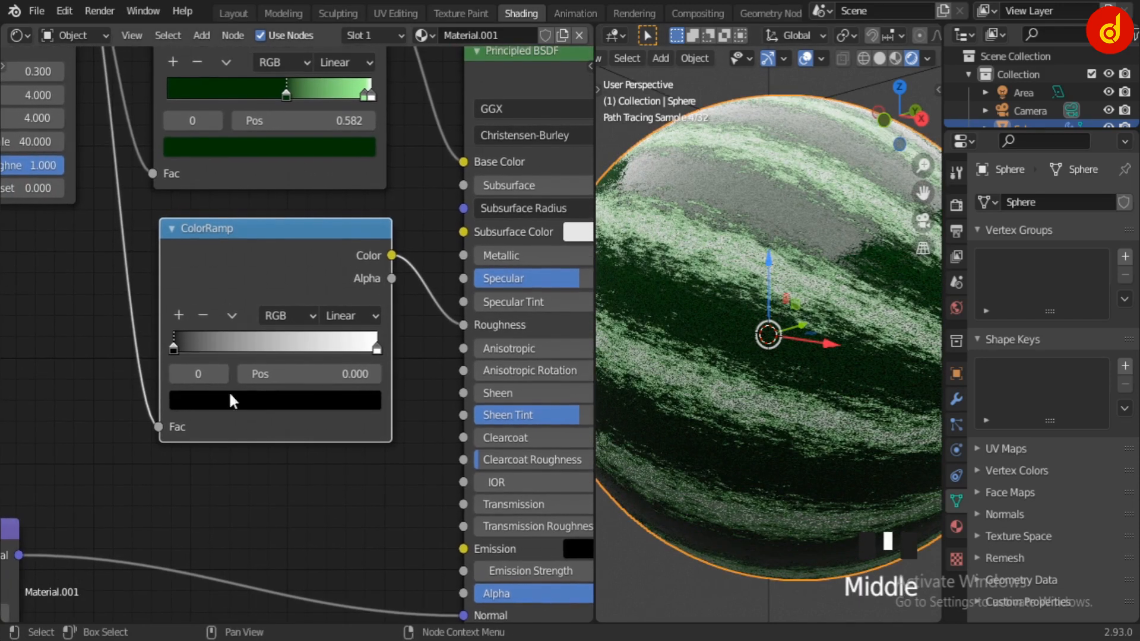
click(173, 349)
click(176, 401)
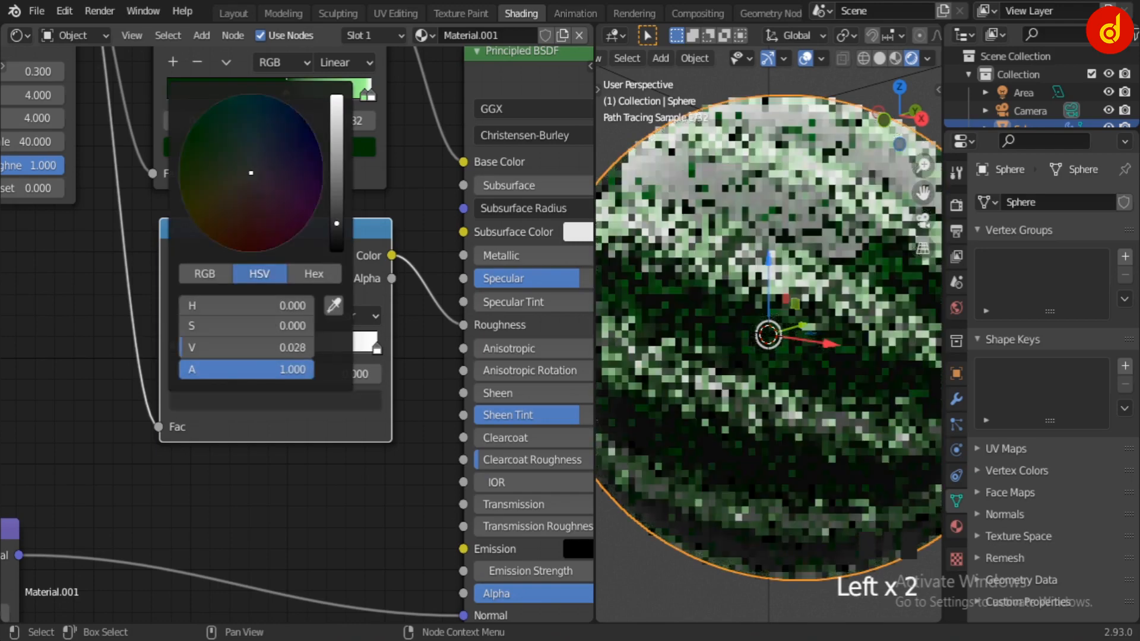
mouse_move(337, 210)
mouse_down()
mouse_move(337, 119)
mouse_move(336, 200)
mouse_up()
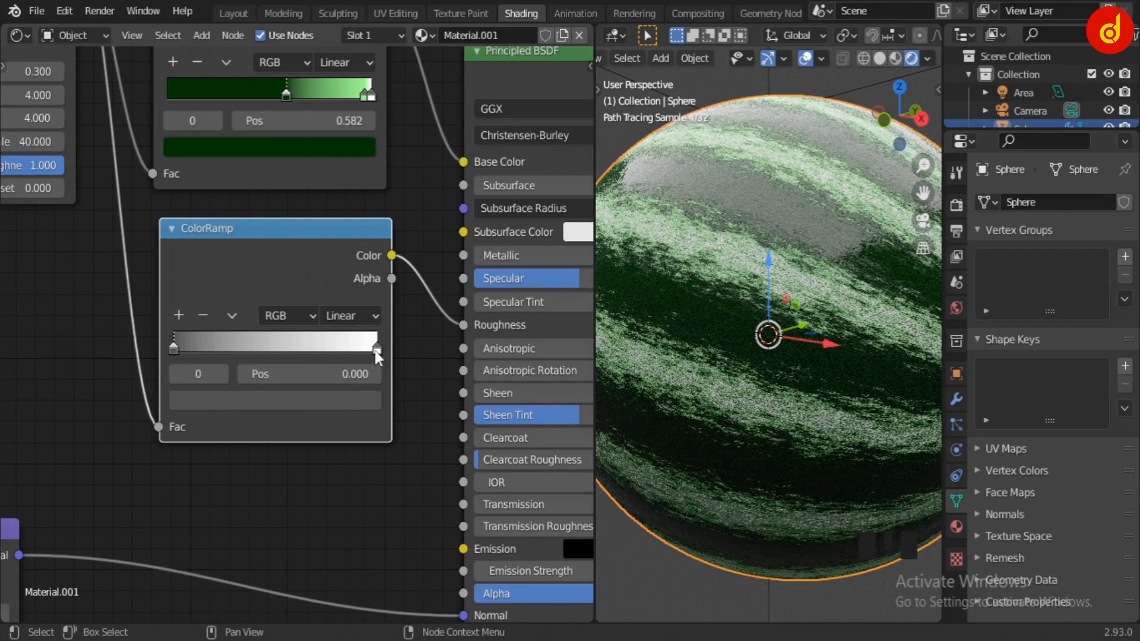
- Darken the white stop of the roughness ColorRamp to light gray with Value 0.595
click(376, 350)
click(354, 401)
mouse_move(336, 139)
mouse_down()
mouse_move(337, 250)
mouse_move(337, 107)
mouse_move(336, 132)
mouse_up()
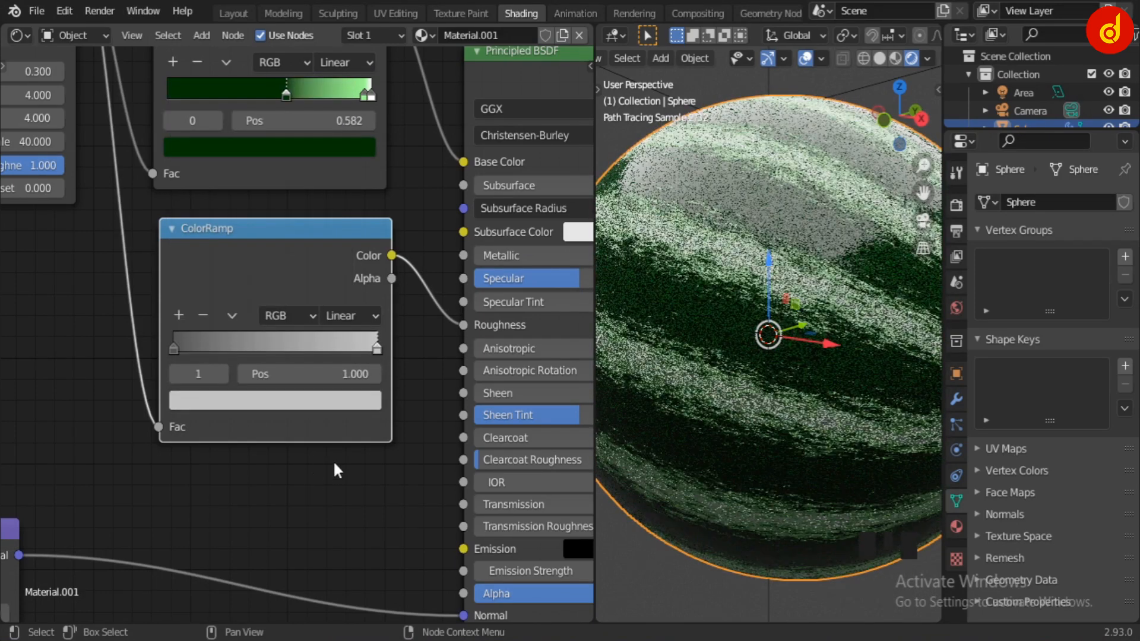
click(348, 402)
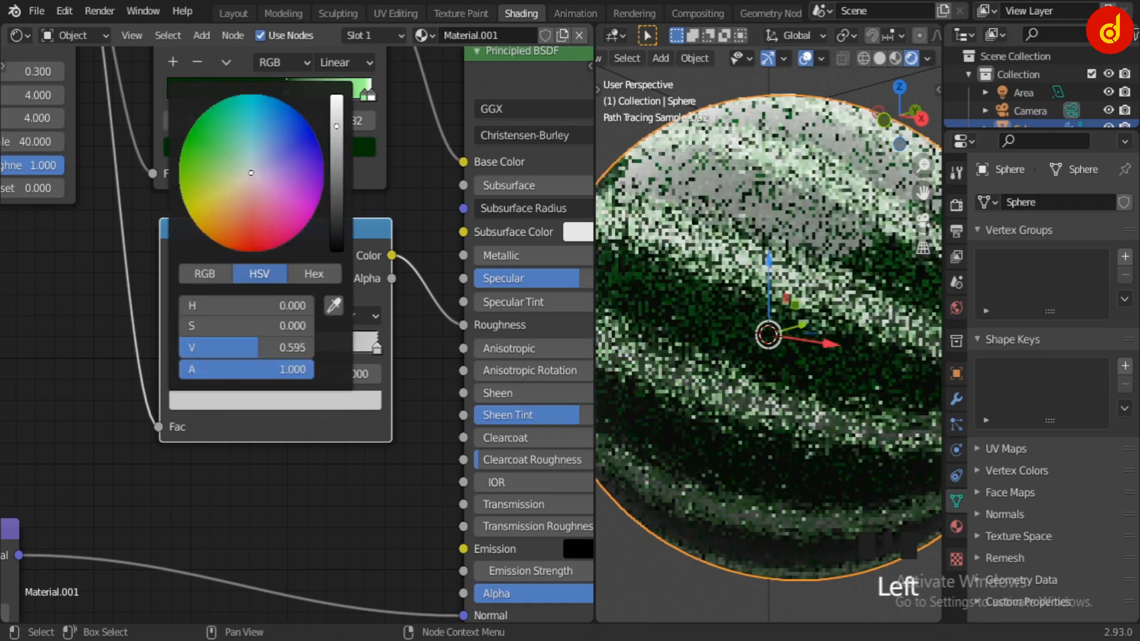
- Set the color of the roughness ColorRamp's first stop, at position 0, to mid gray with Value 0.222
click(169, 350)
click(195, 397)
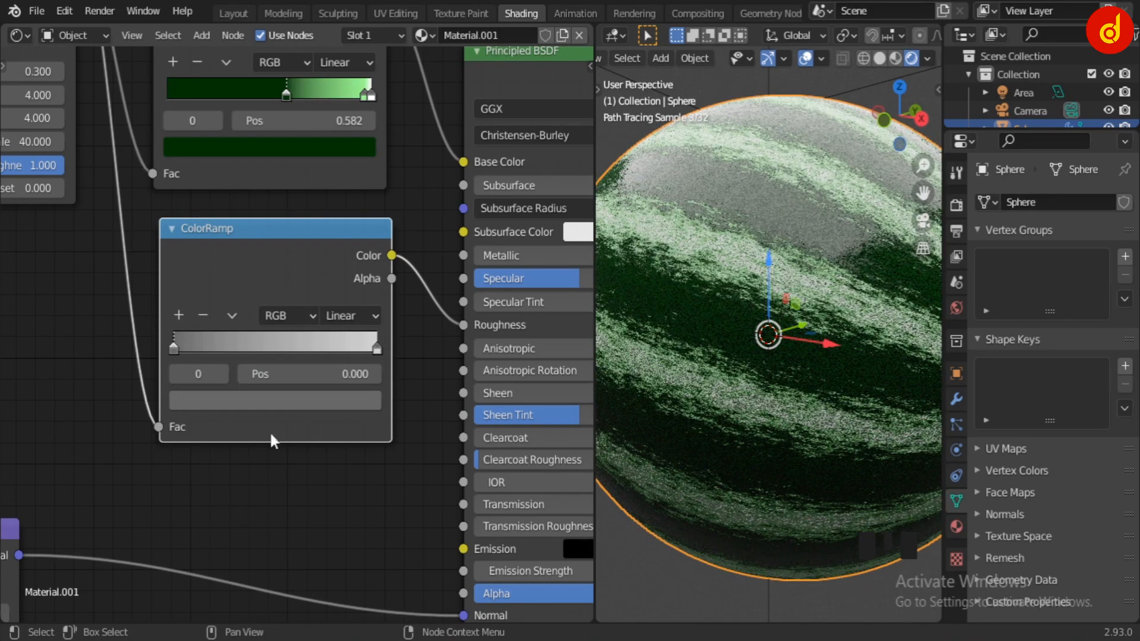
click(277, 402)
drag(337, 189, 337, 171)
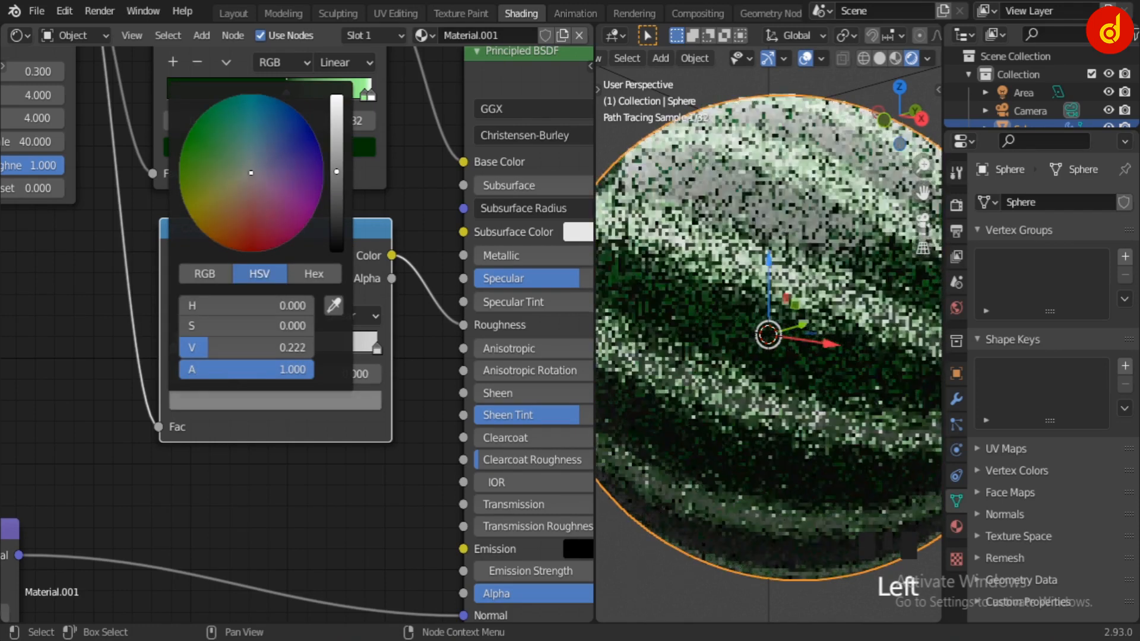
- Test the Bump node's Strength at 1.000, then set it back to 0.030
scroll(329, 526, down, 1)
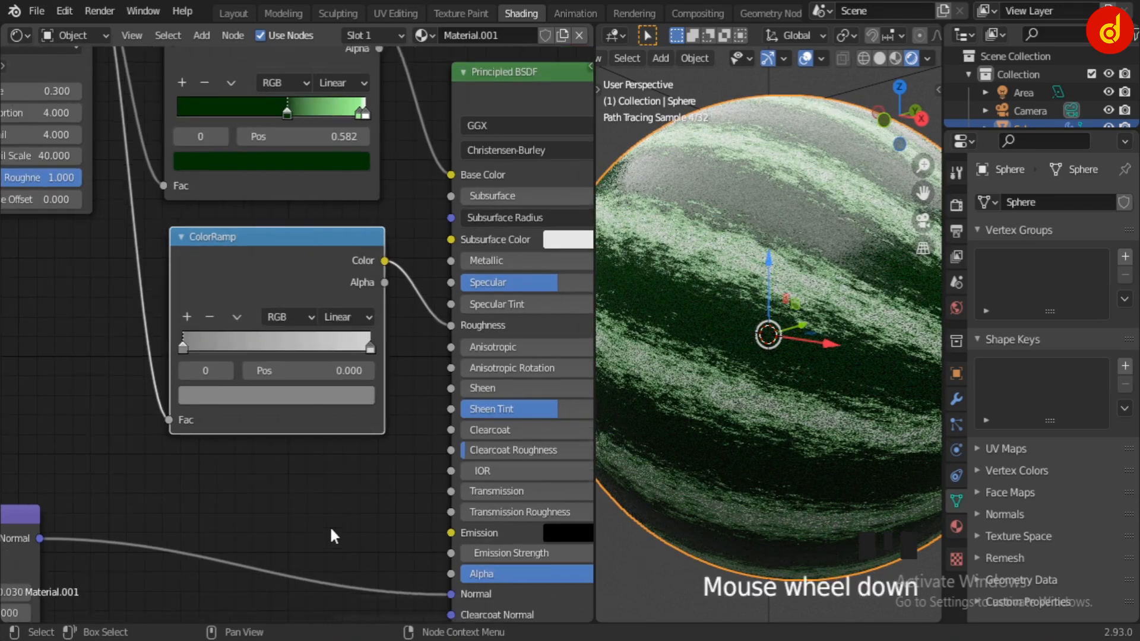
middle_drag(330, 525, 128, 409)
middle_drag(353, 530, 243, 529)
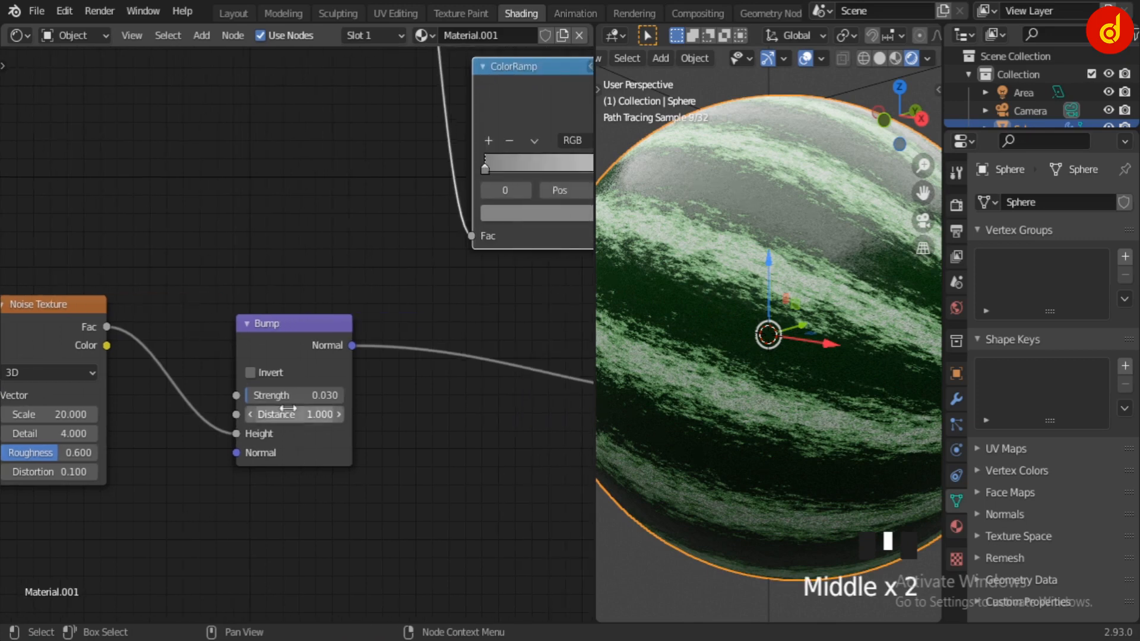
drag(248, 395, 348, 395)
scroll(760, 357, up, 1)
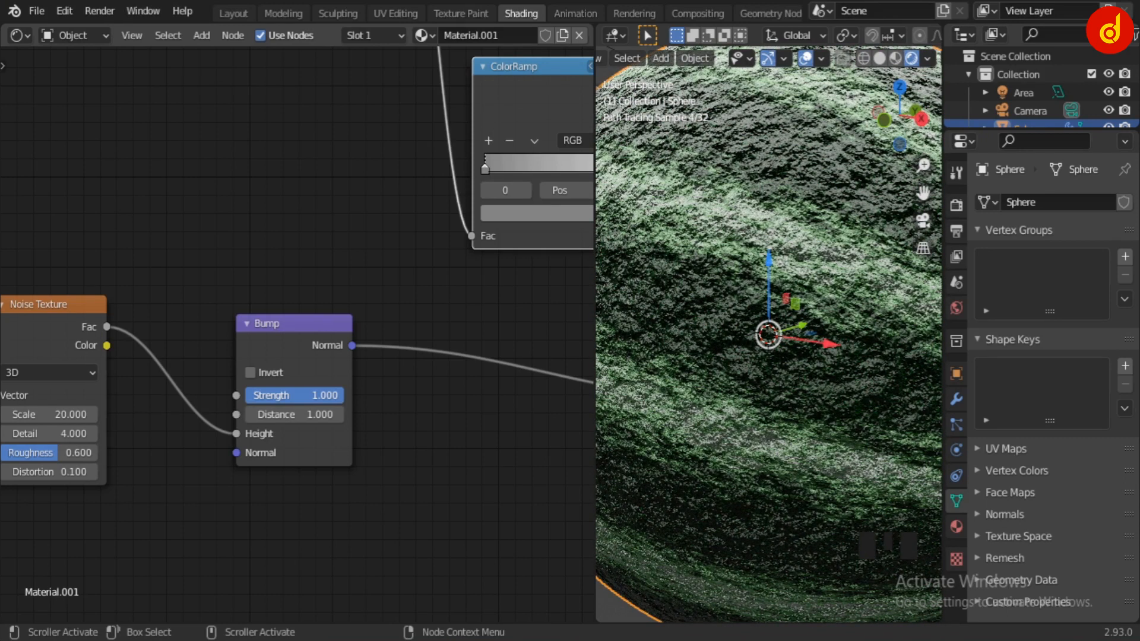
drag(334, 401, 256, 397)
click(259, 396)
text(.03)
key(Return)
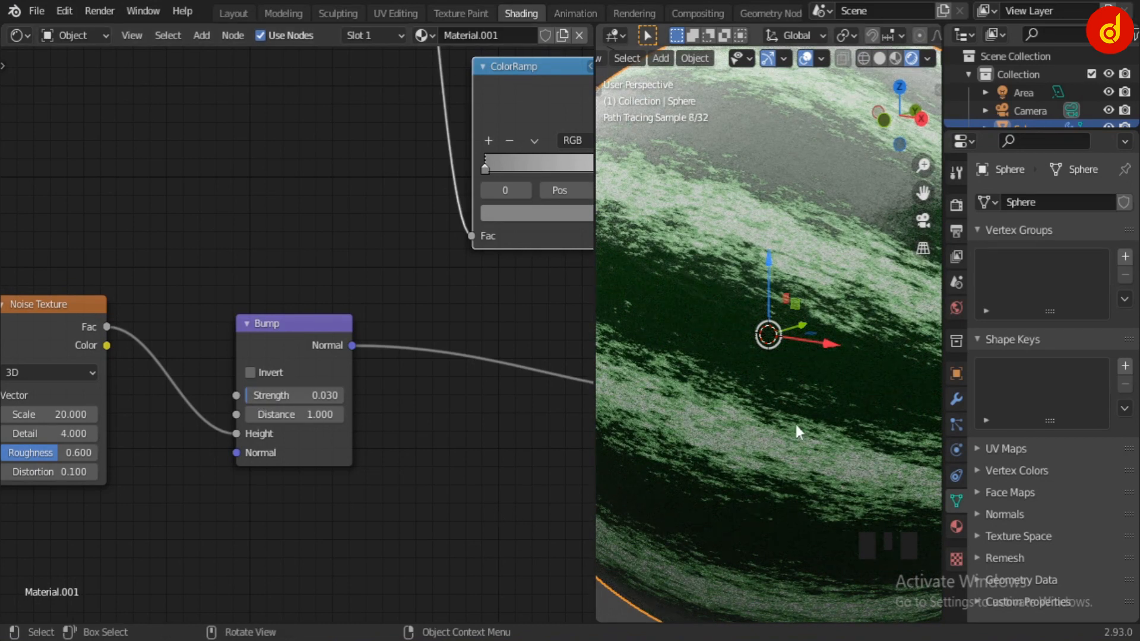
shift+middle_drag(826, 250, 814, 277)
scroll(846, 258, up, 2)
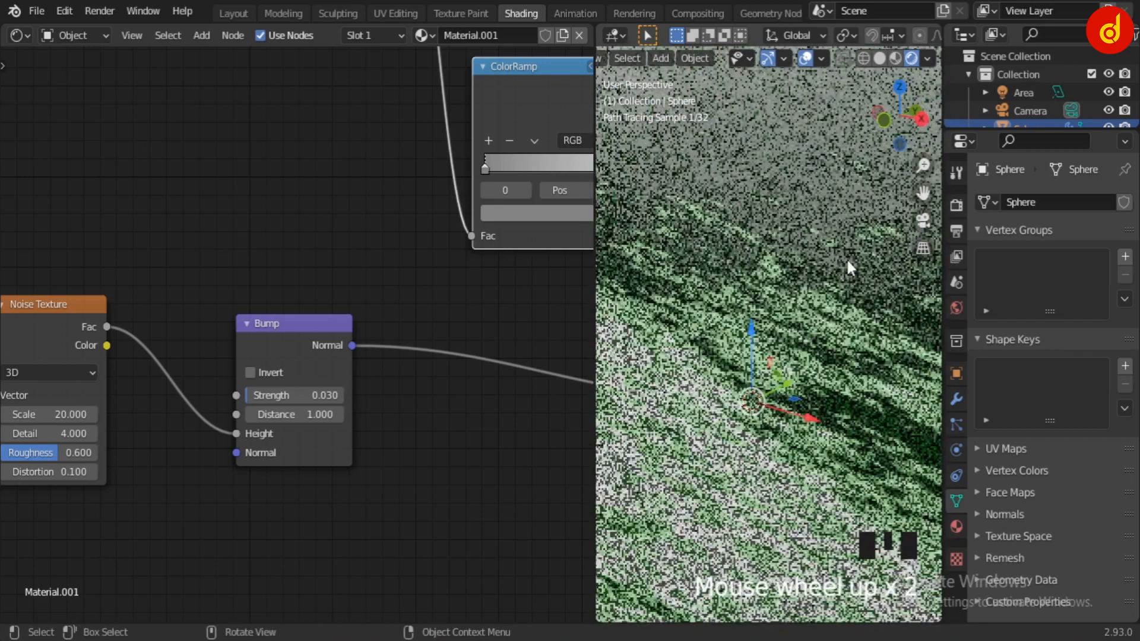
scroll(843, 271, down, 1)
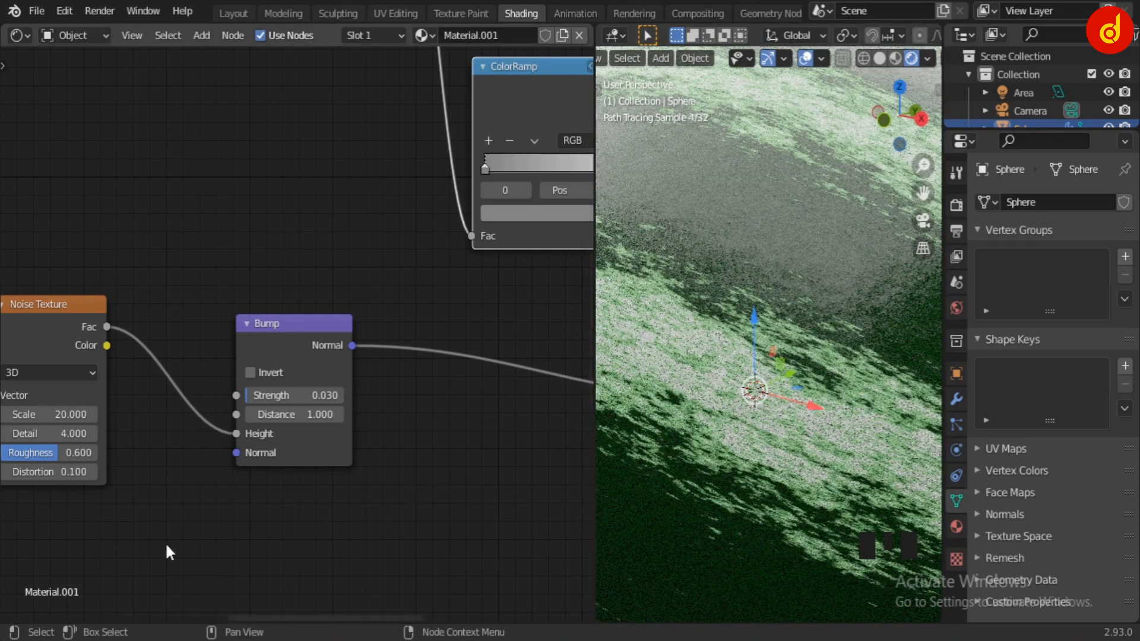
- View the whole striped sphere in the rendered viewport and inspect it from the front
middle_drag(166, 545, 344, 528)
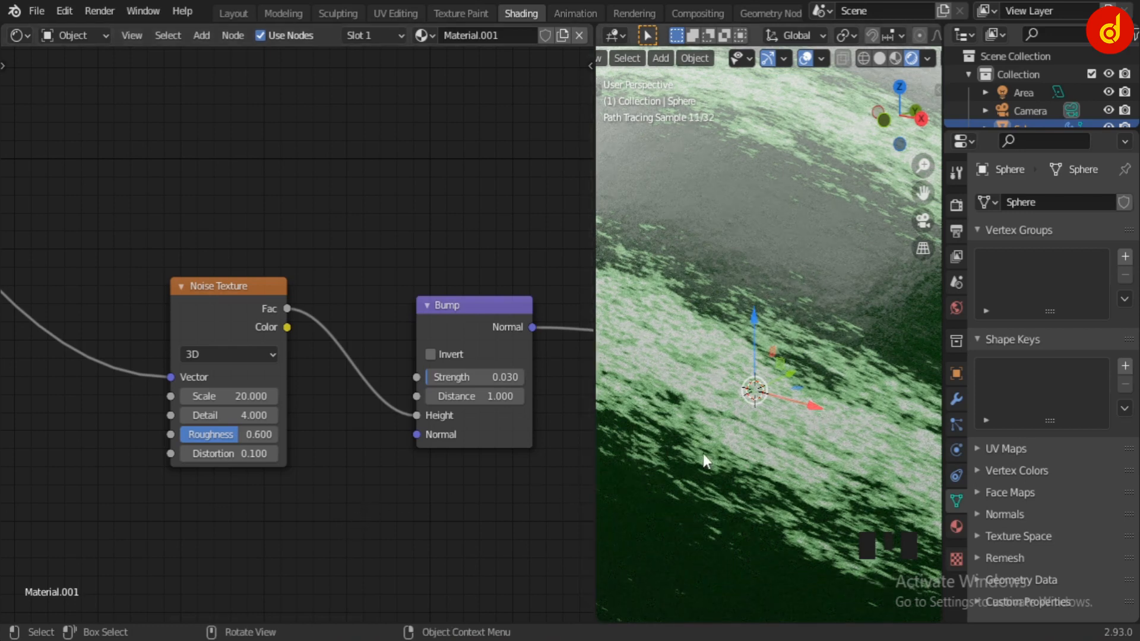
scroll(701, 453, down, 4)
click(755, 451)
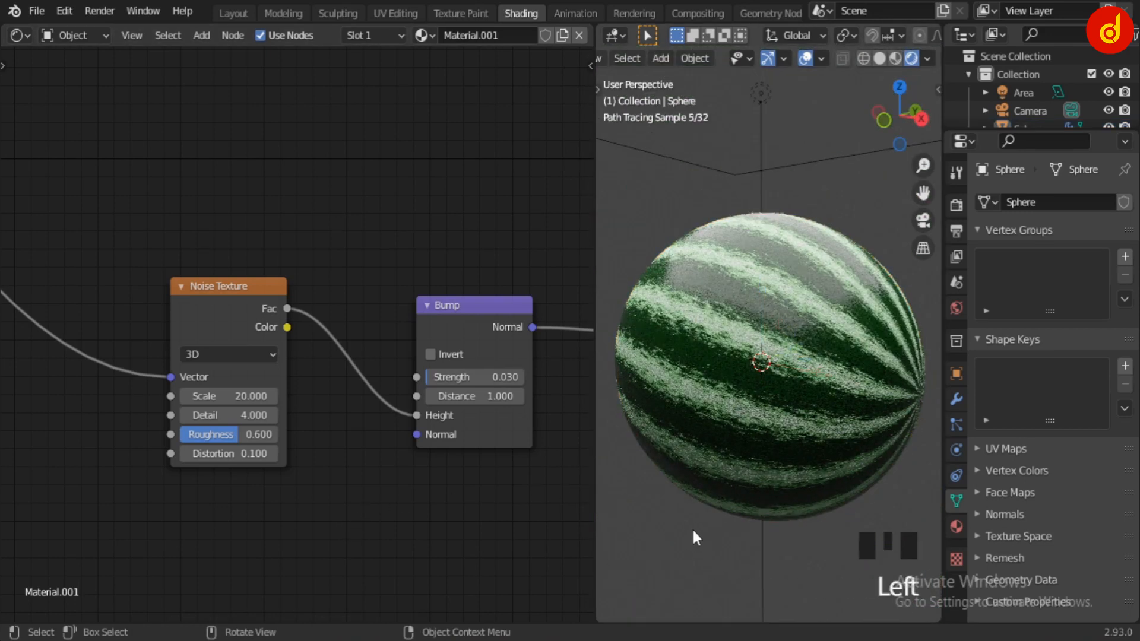
middle_drag(693, 527, 704, 482)
key(KP_1)
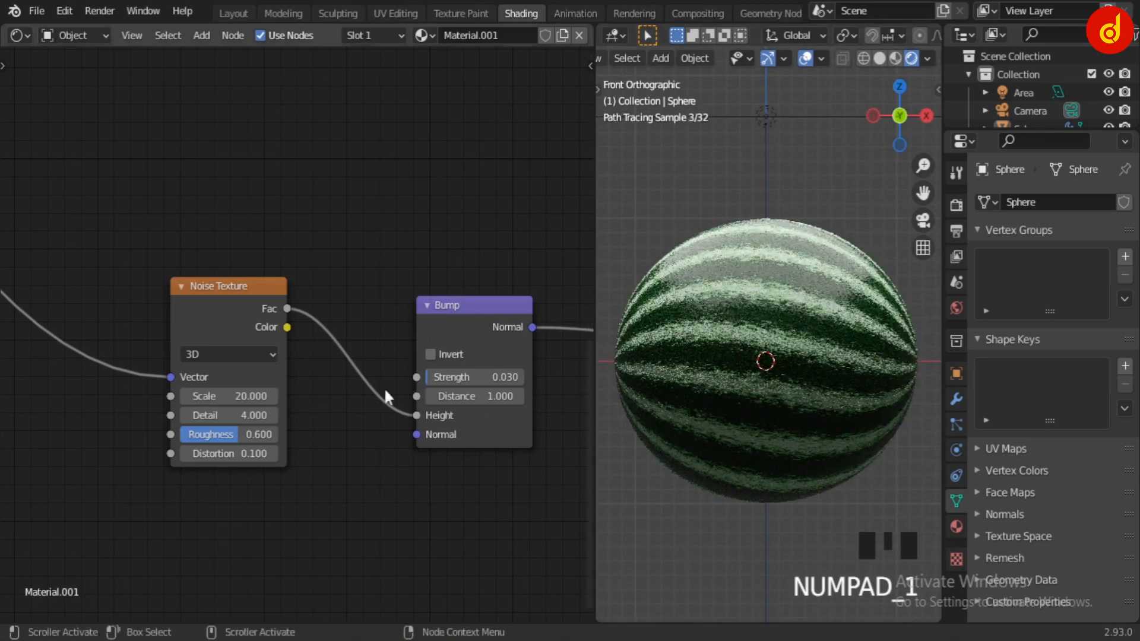
- Try a Value of 10.900 on the Multiply node after the radial Gradient Texture, then undo it
middle_drag(152, 233, 32, 166)
middle_drag(432, 349, 156, 384)
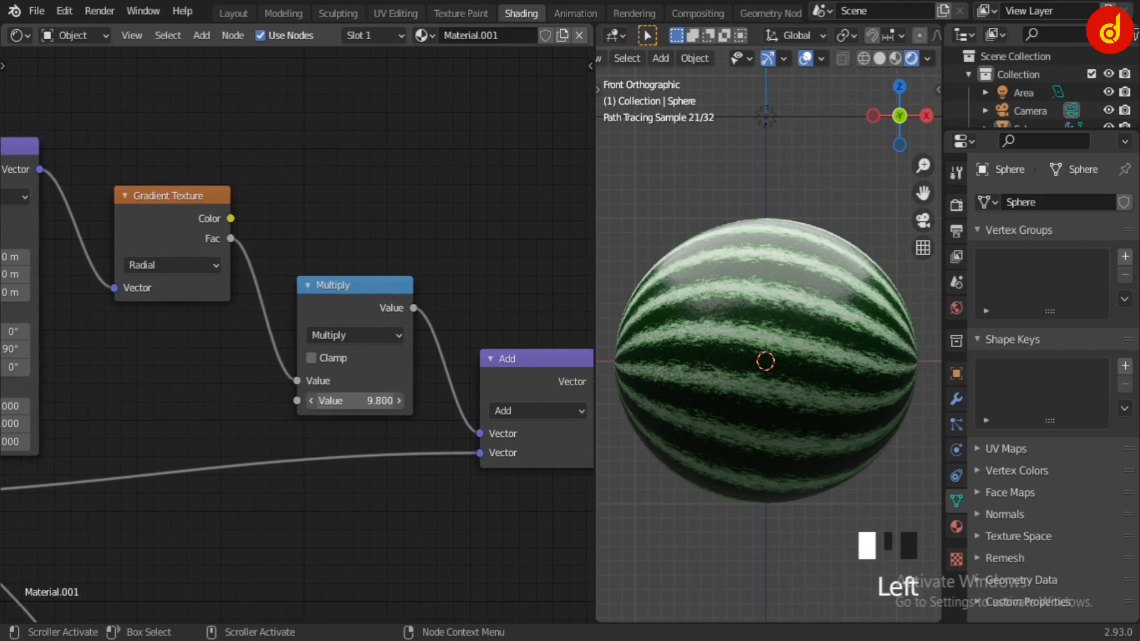
mouse_move(355, 400)
mouse_down()
mouse_move(306, 401)
mouse_move(363, 401)
mouse_up()
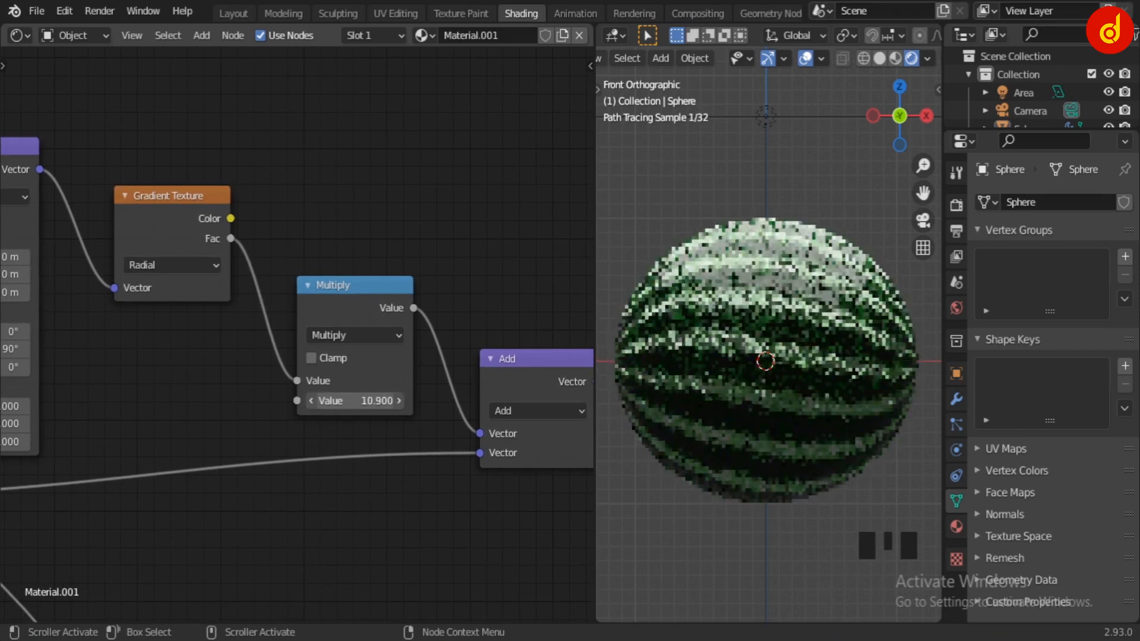
key(ctrl+z)
middle_drag(399, 506, 113, 424)
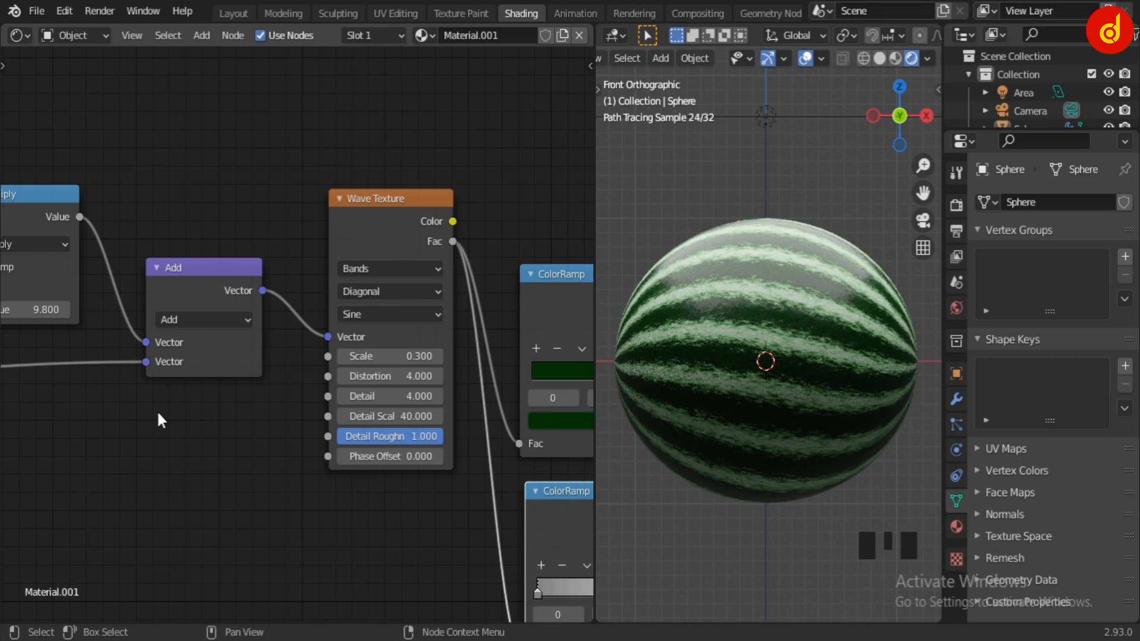
click(776, 404)
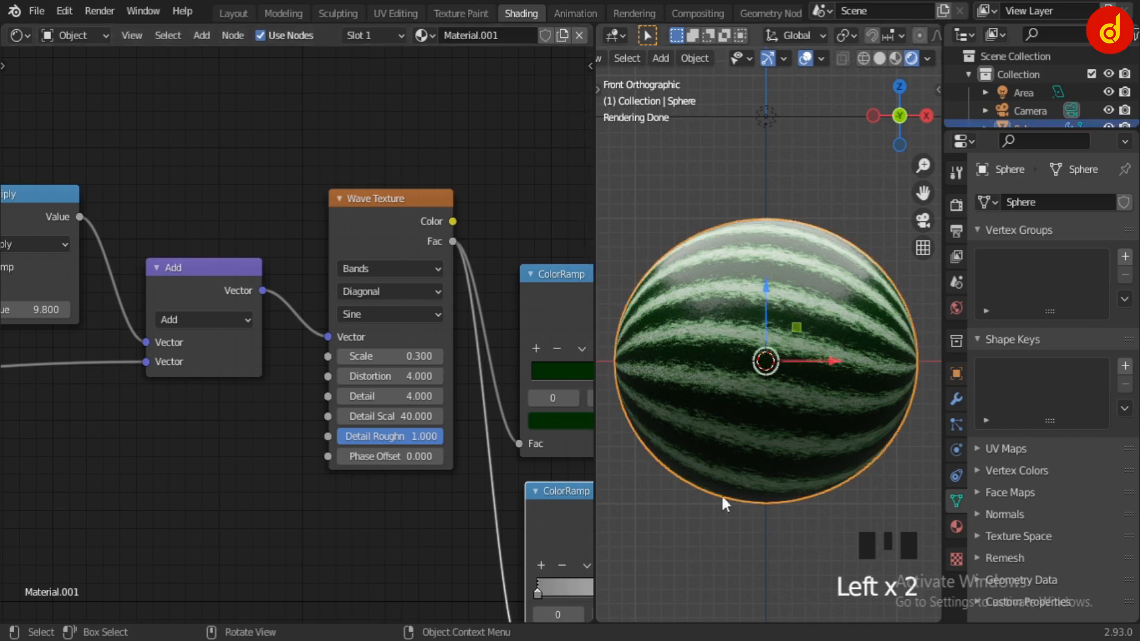
click(689, 540)
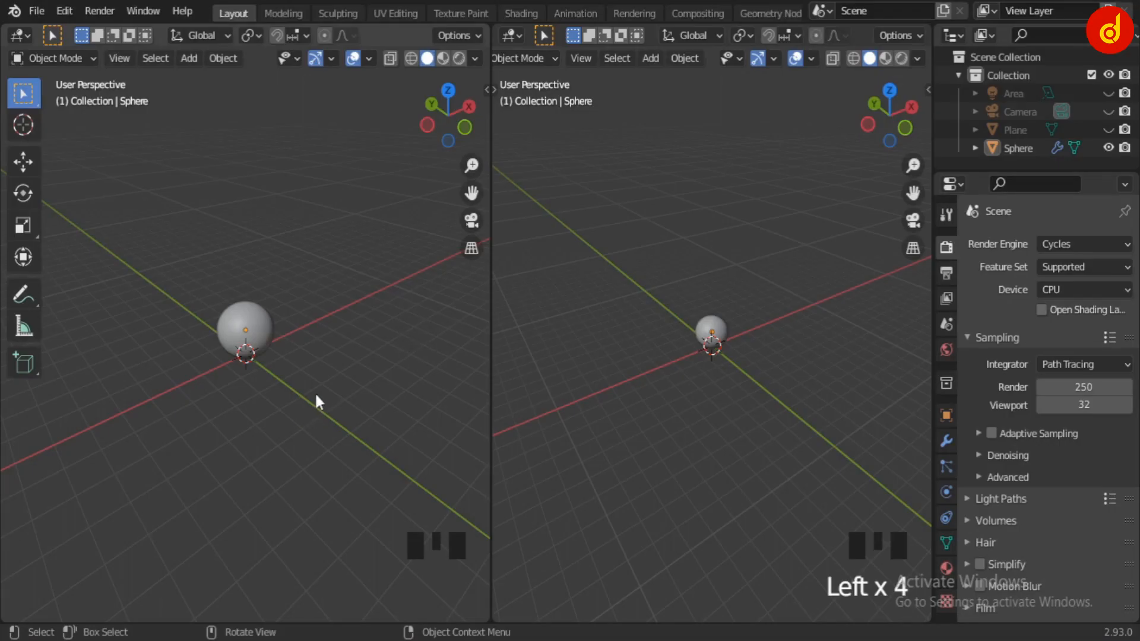
- Display the sphere with Material Preview shading in the first Layout viewport and view it from another angle
scroll(316, 397, up, 6)
click(302, 335)
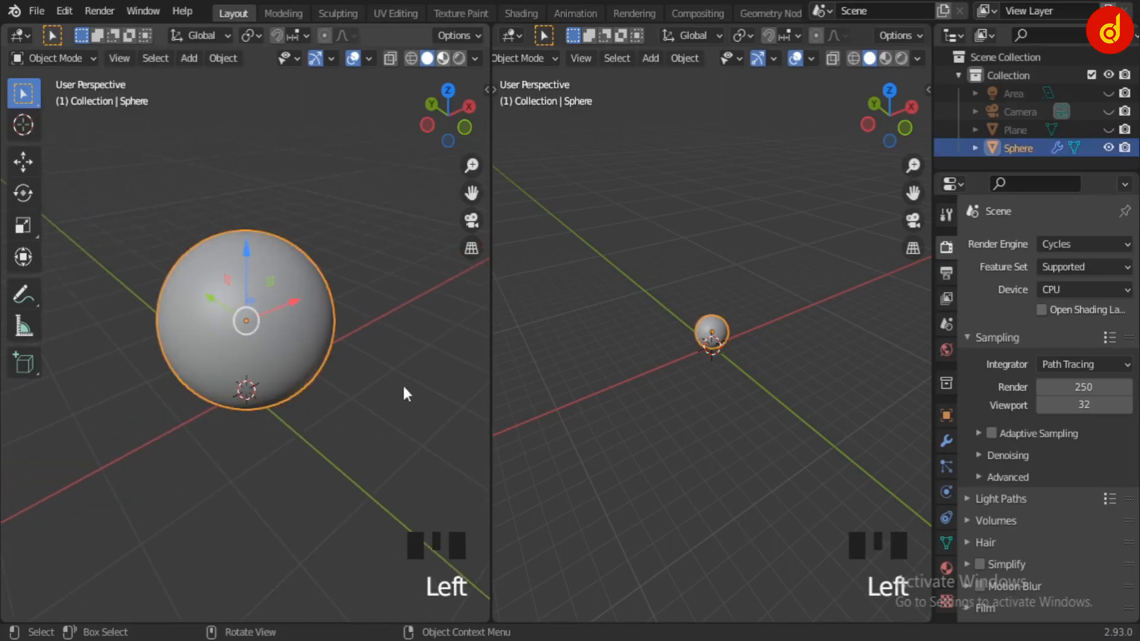
click(443, 59)
middle_drag(169, 503, 416, 466)
click(228, 479)
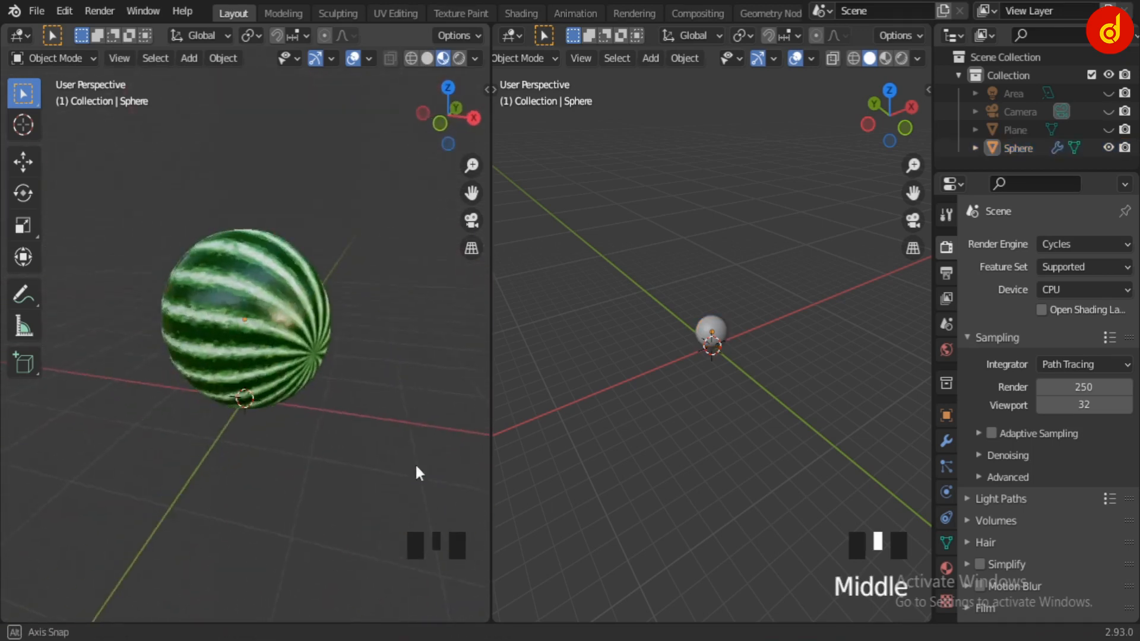
- Unhide the curved backdrop Plane behind the sphere
scroll(377, 436, down, 6)
click(1108, 129)
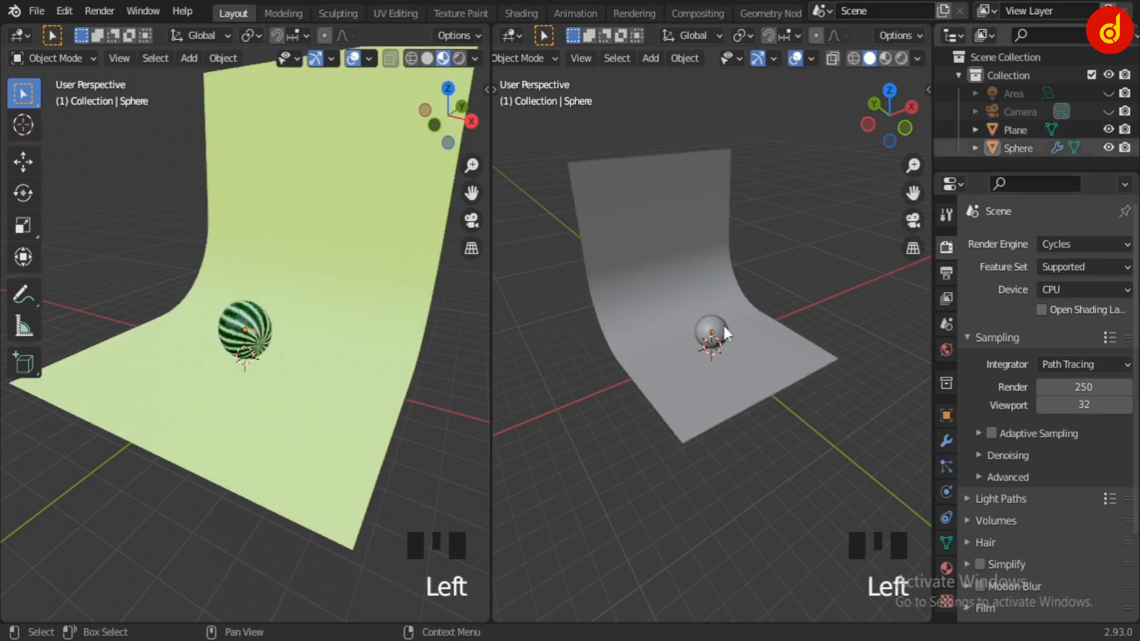
scroll(204, 463, down, 3)
middle_drag(204, 464, 255, 199)
- Inspect the backdrop Plane's Principled BSDF settings, including Base Color and Roughness
click(255, 198)
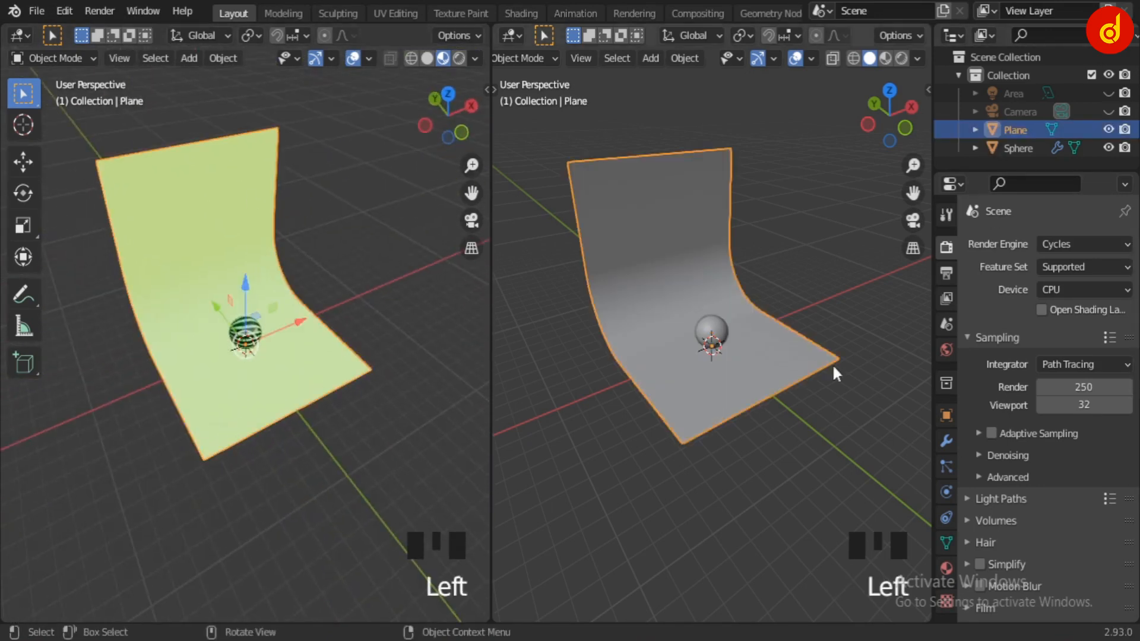
click(946, 566)
scroll(975, 374, down, 6)
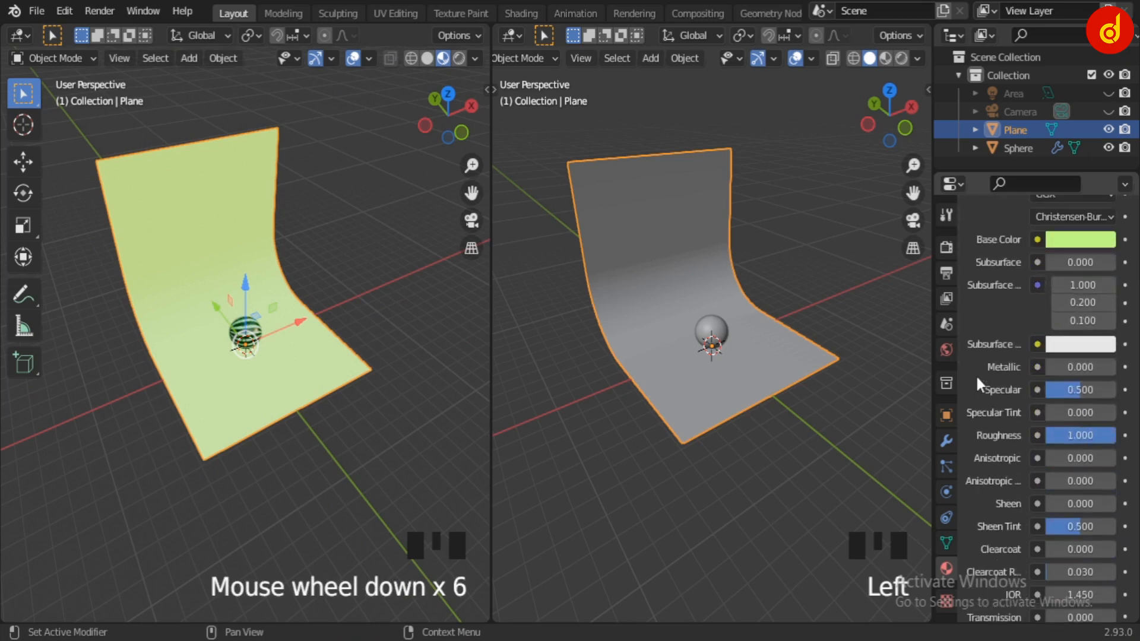
scroll(975, 375, down, 7)
scroll(975, 374, up, 9)
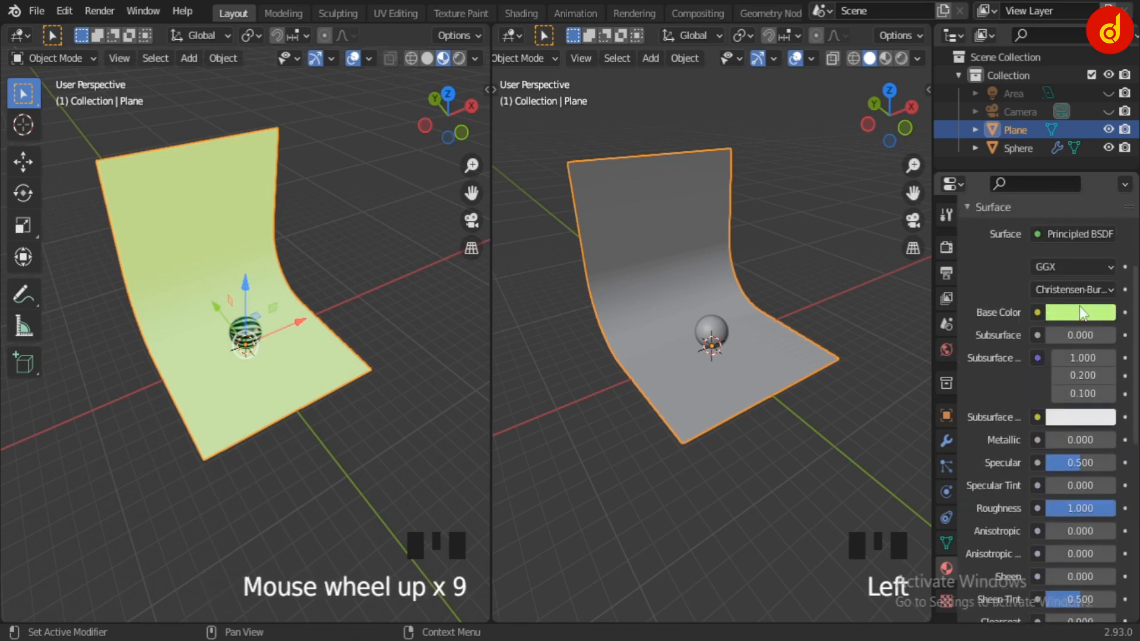
click(1081, 313)
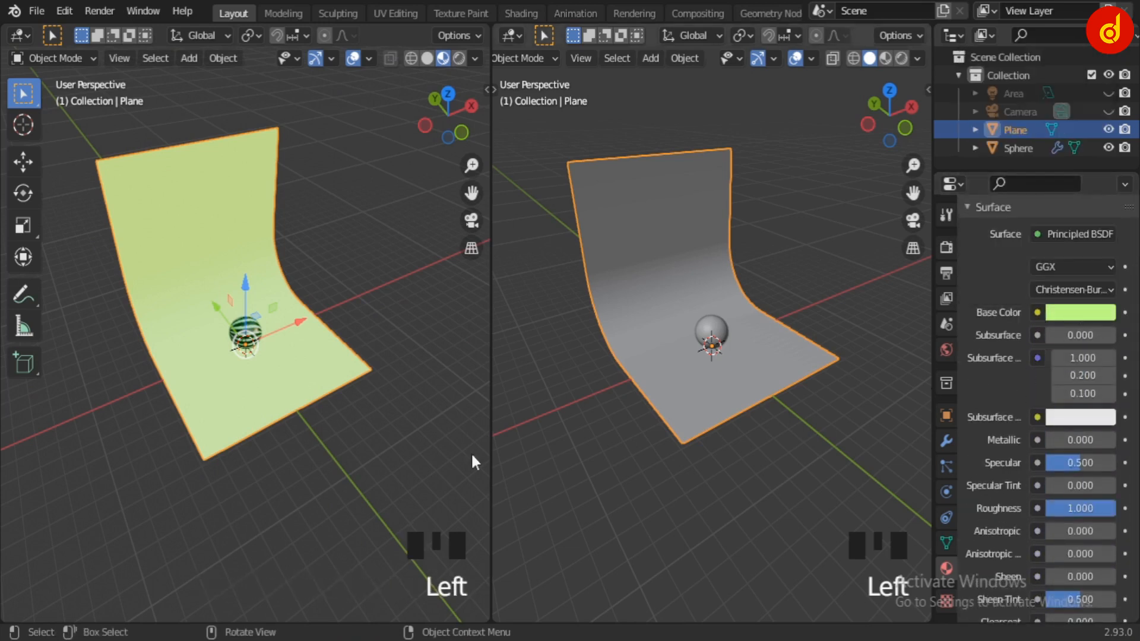
click(366, 455)
middle_drag(366, 455, 352, 427)
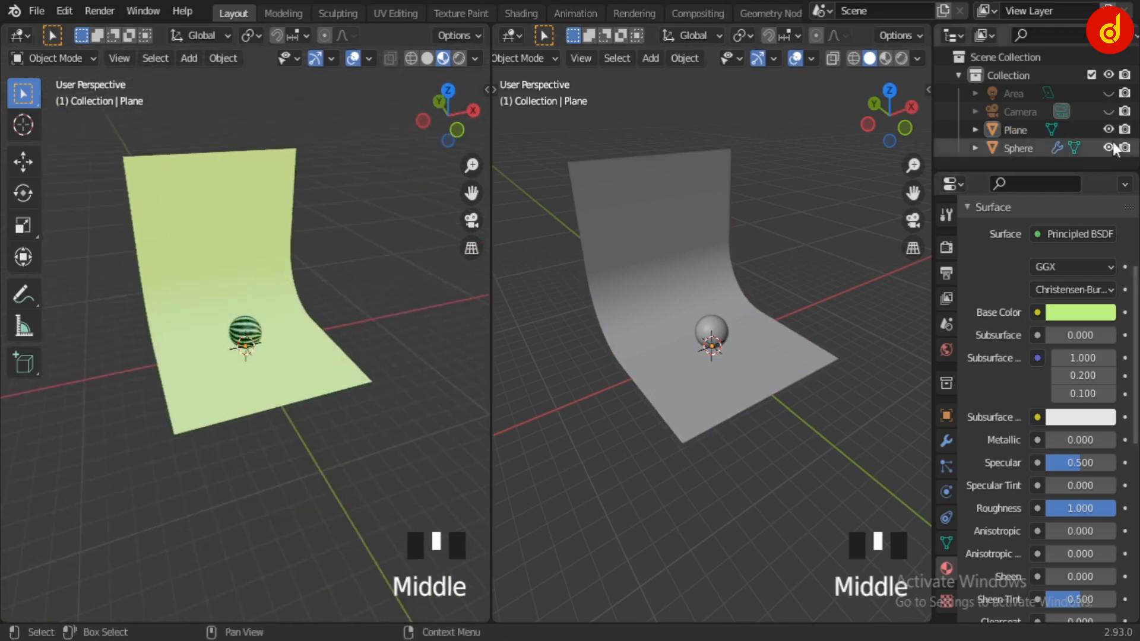
- Unhide the Area light and select it to check its light settings
click(1109, 93)
middle_drag(451, 380, 274, 308)
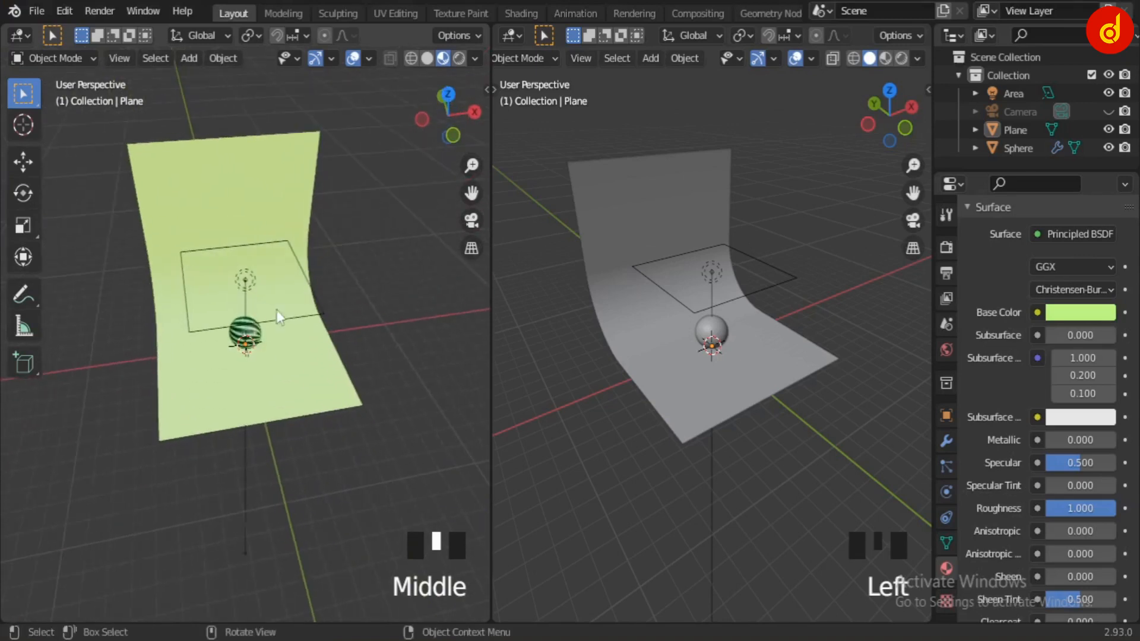
click(249, 278)
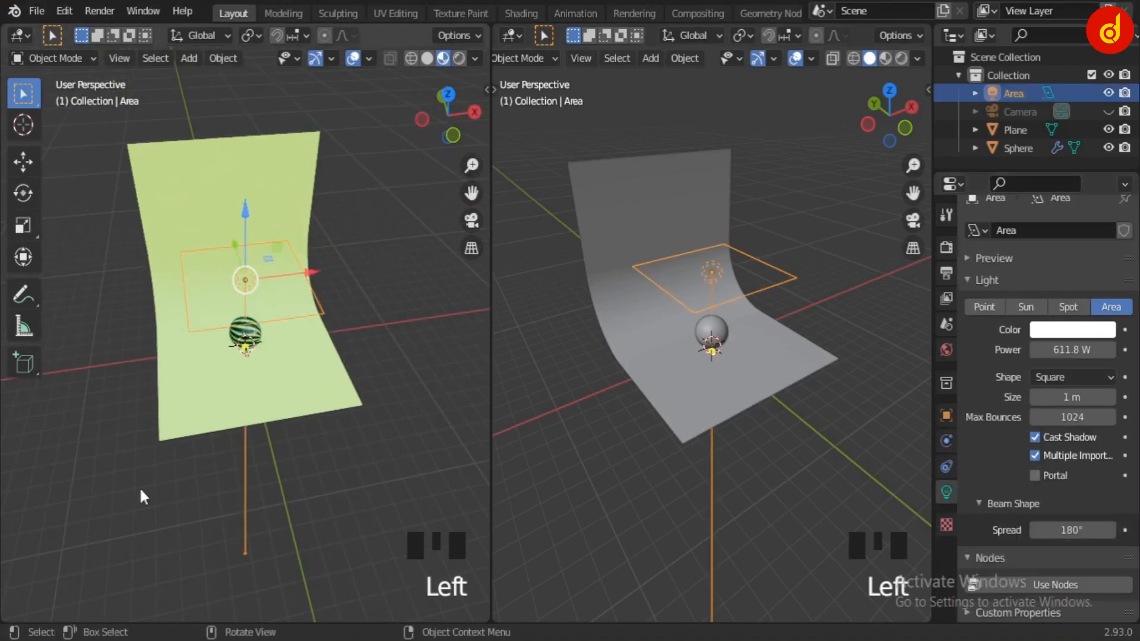
middle_drag(142, 499, 356, 412)
- Unhide and select the Camera, and show its view in the second viewport with Material Preview shading
click(1108, 112)
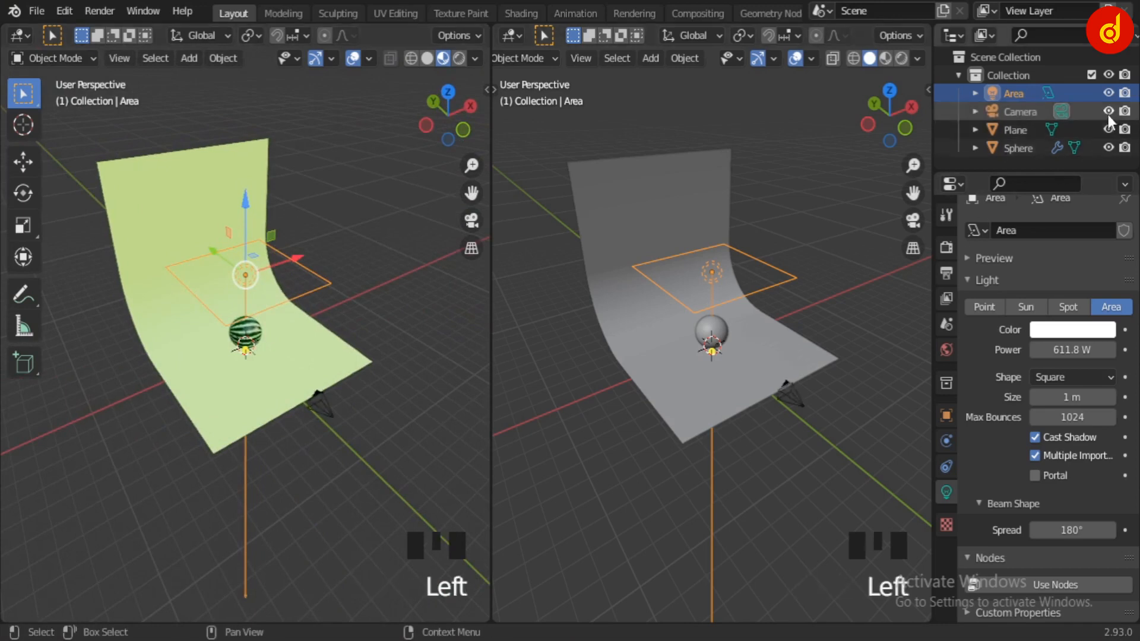
click(1020, 112)
middle_drag(333, 487, 793, 457)
key(KP_0)
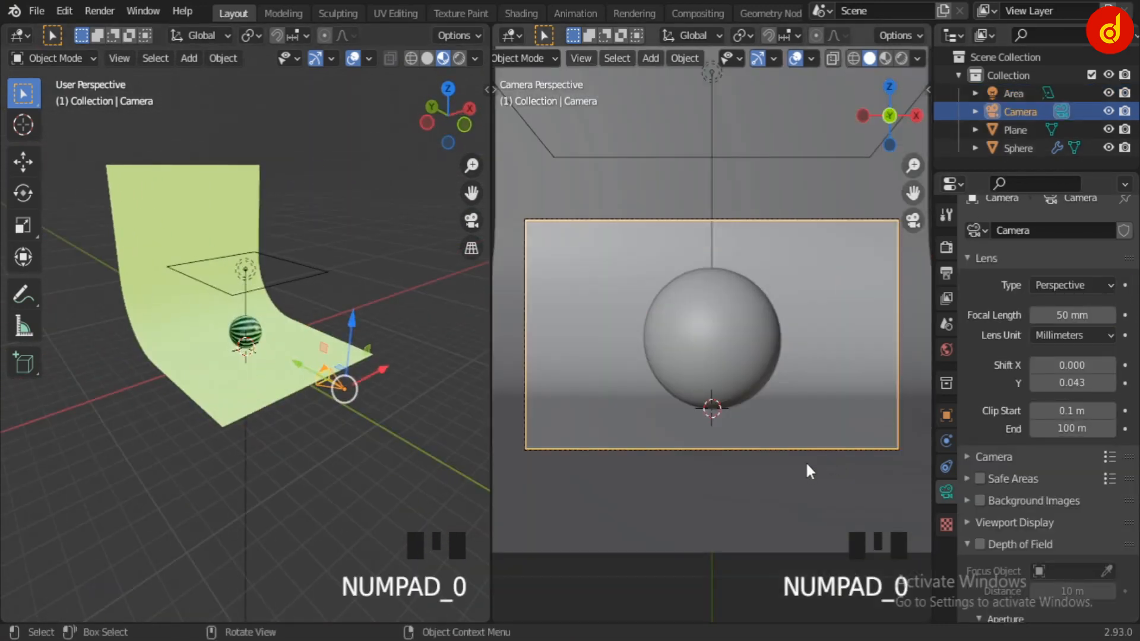
middle_drag(326, 440, 400, 469)
click(887, 61)
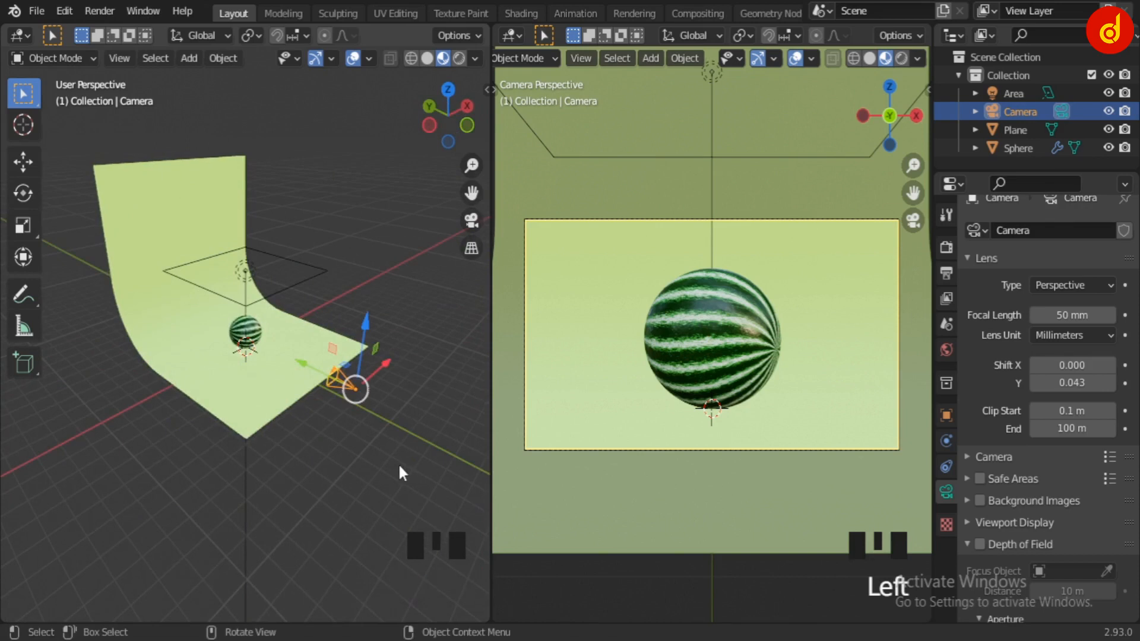
- Hide the Area light and switch the camera viewport to Rendered shading
click(243, 273)
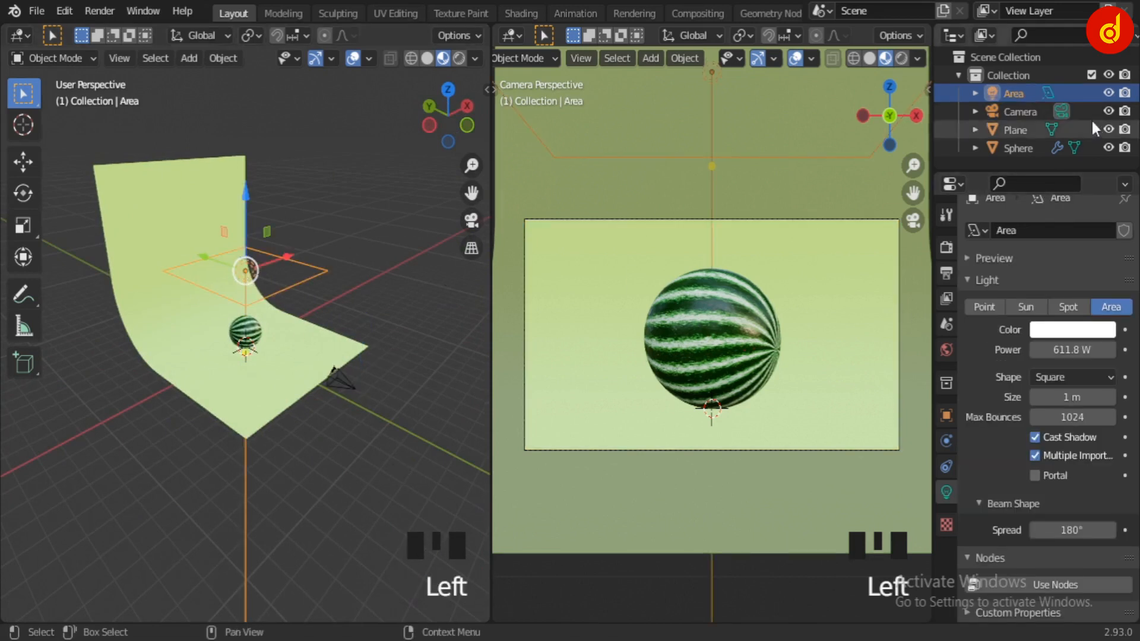
click(1108, 93)
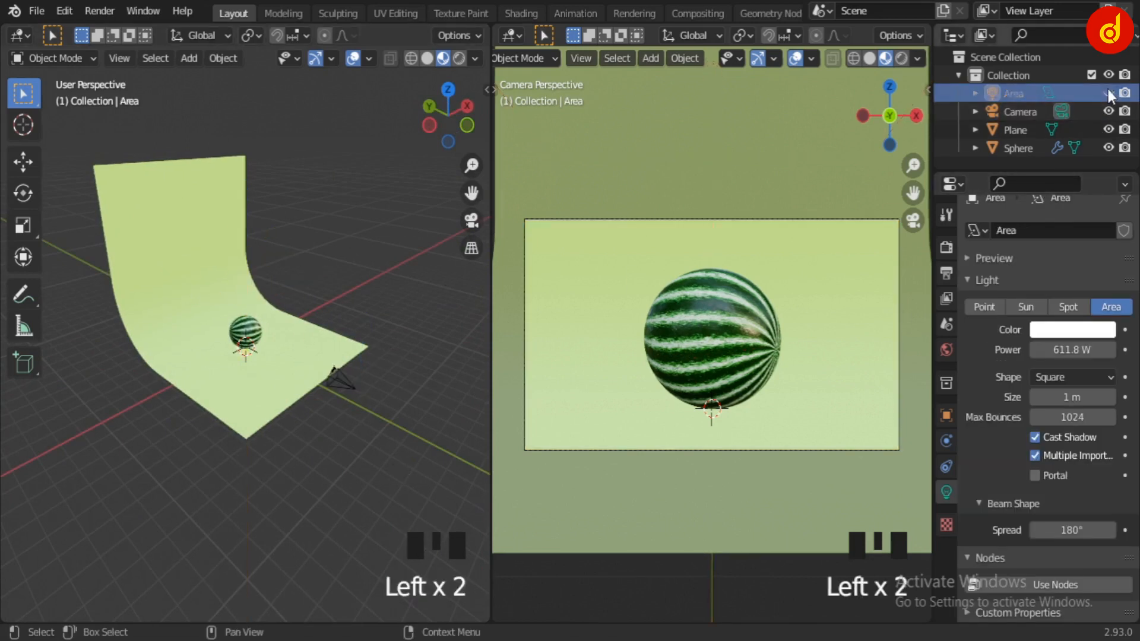
click(901, 59)
- Expand the scene's Color Management render settings and check the View Transform and Look
click(947, 247)
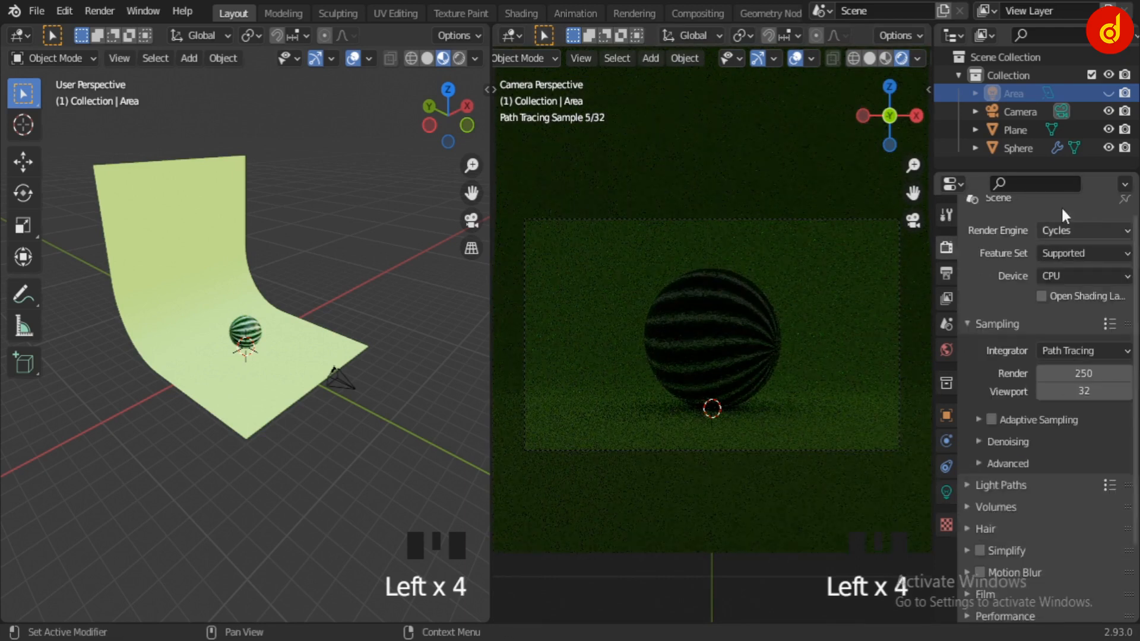
scroll(993, 346, down, 7)
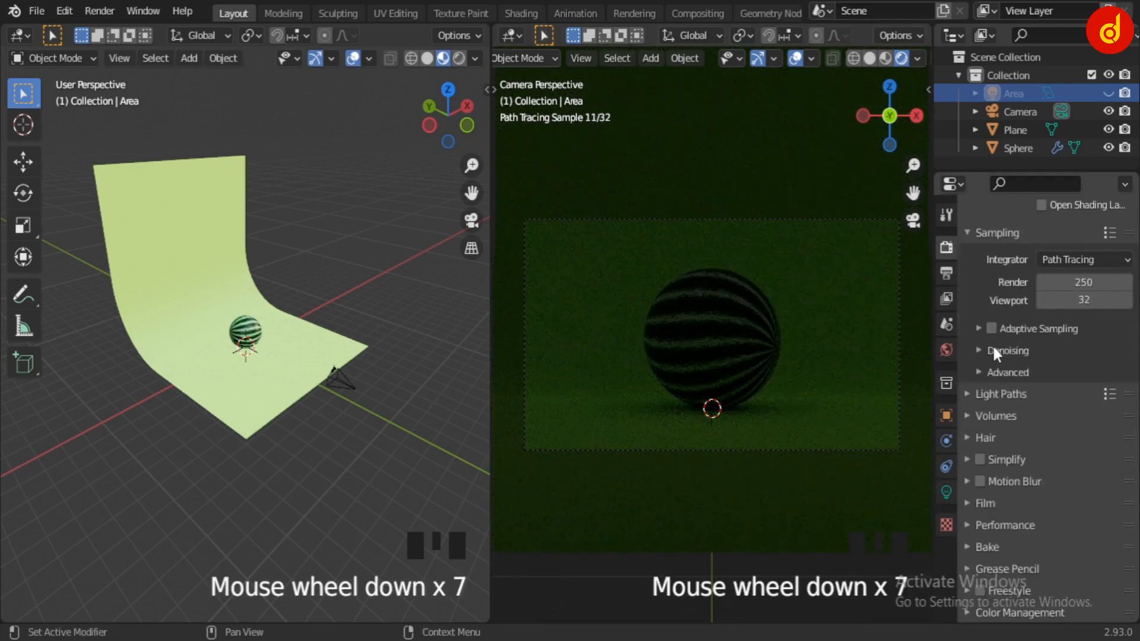
click(1002, 607)
scroll(1003, 604, down, 3)
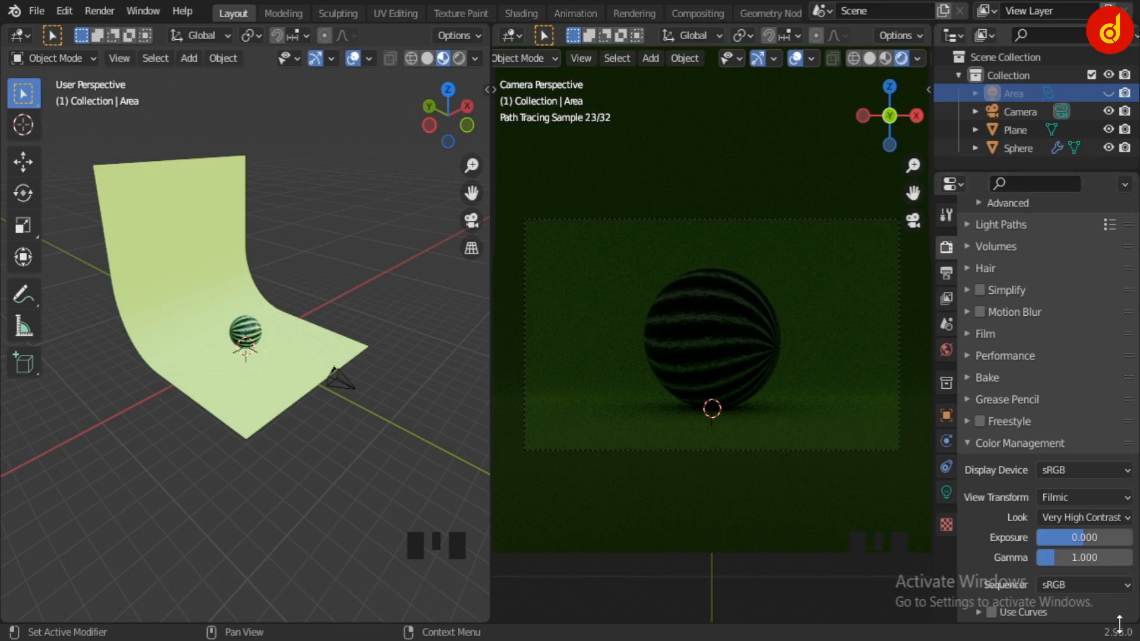
- Unhide the Area light and select it to review its light settings and placement above the melon
click(1108, 95)
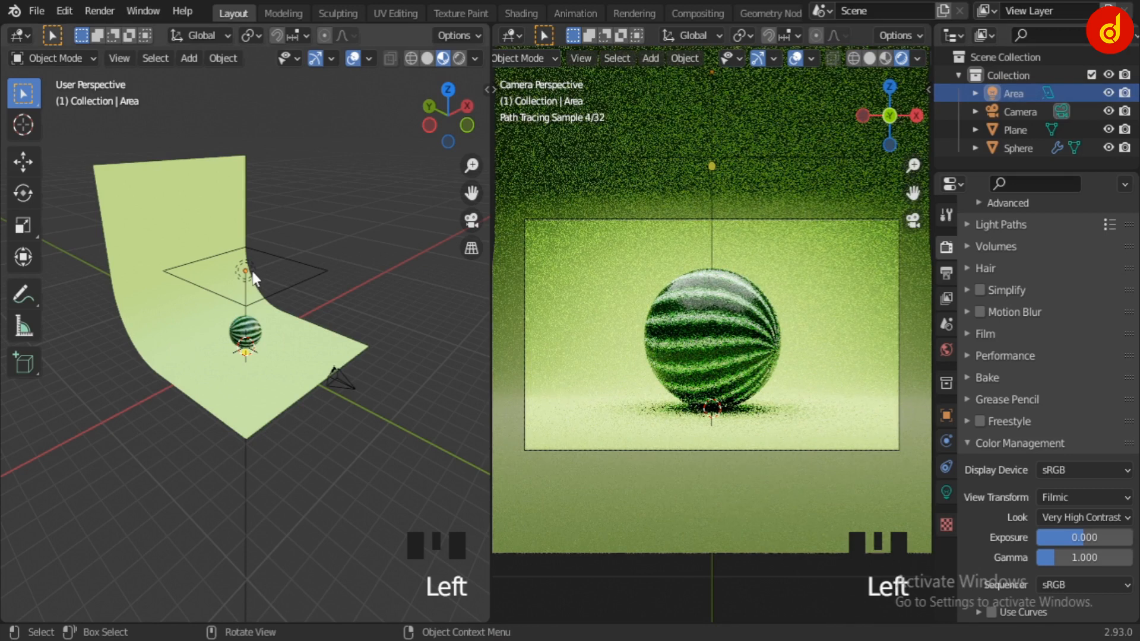
click(253, 277)
click(946, 492)
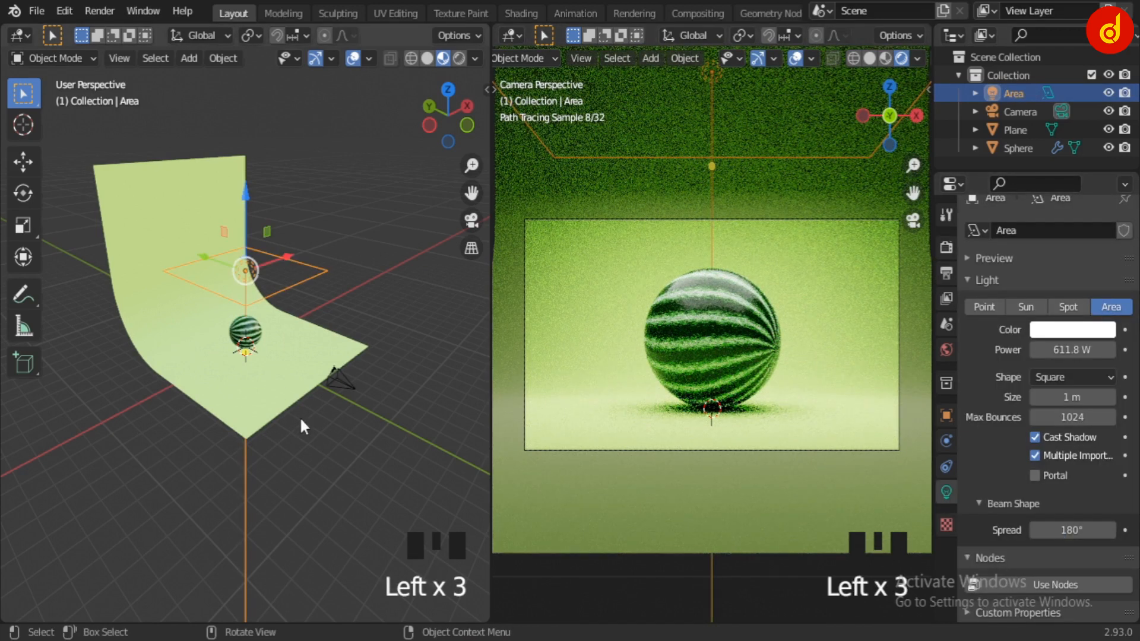
middle_drag(301, 427, 116, 452)
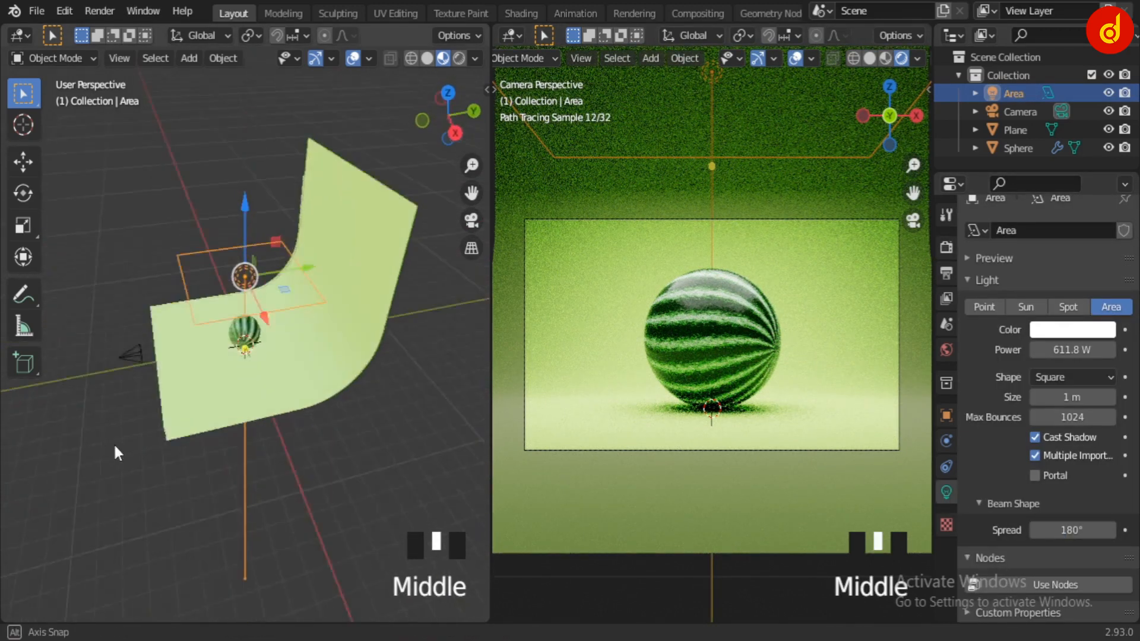
- Switch to the Modeling workspace, leave the camera view, and turn on the viewport gizmos and overlays
click(285, 12)
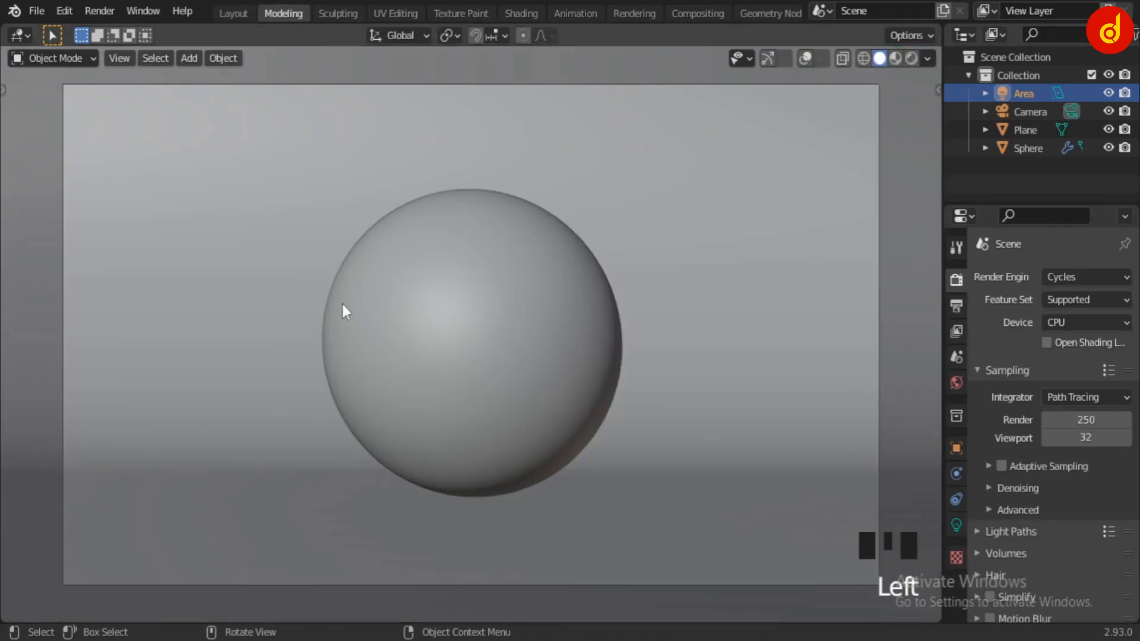
middle_drag(343, 309, 430, 365)
scroll(430, 366, down, 8)
click(768, 58)
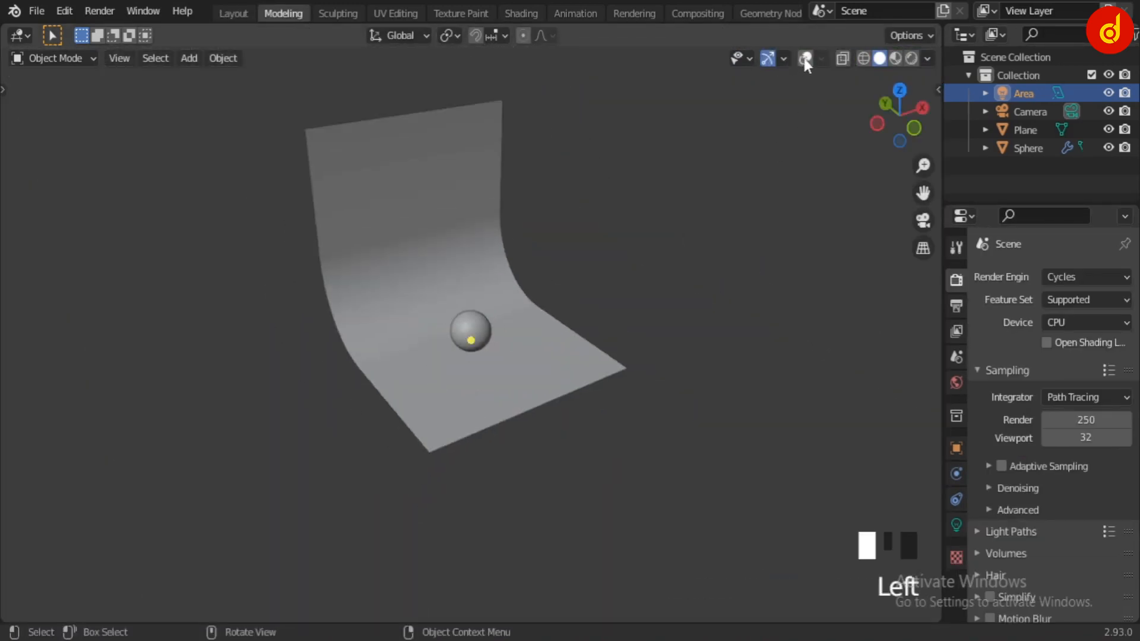
click(805, 58)
- Set the viewport to Rendered shading after previewing the materials, and inspect the lit scene from several angles
middle_drag(505, 363, 495, 358)
click(623, 427)
middle_drag(624, 422, 785, 271)
click(895, 59)
mouse_move(652, 367)
middle_down()
mouse_move(283, 369)
mouse_move(597, 380)
middle_up()
click(912, 58)
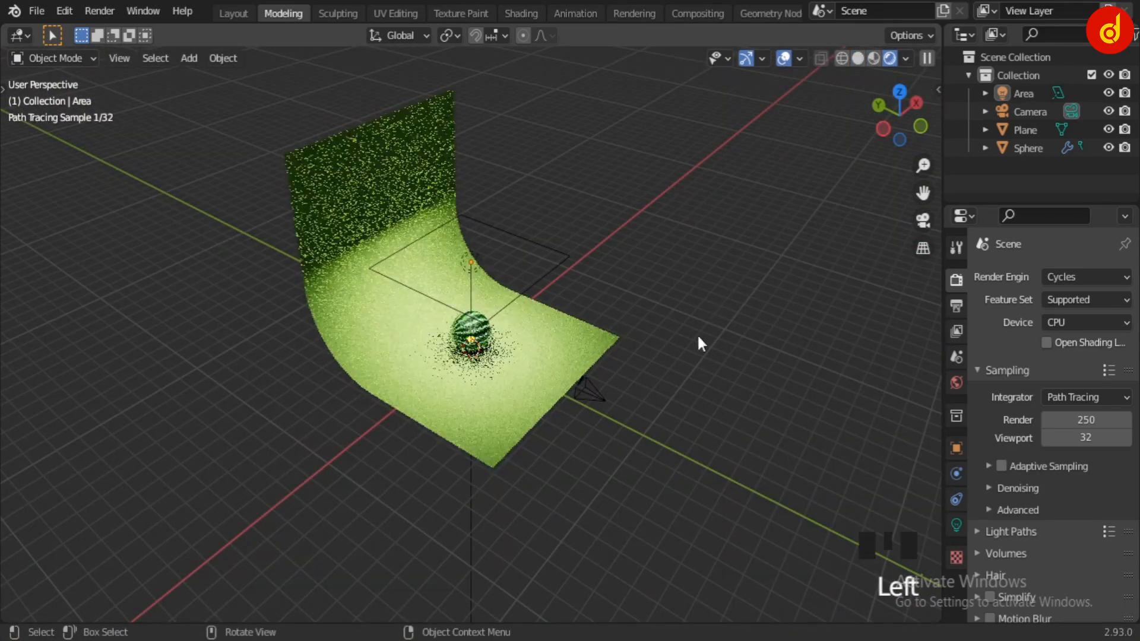
mouse_move(697, 337)
middle_down()
mouse_move(659, 456)
mouse_move(428, 433)
mouse_move(519, 431)
middle_up()
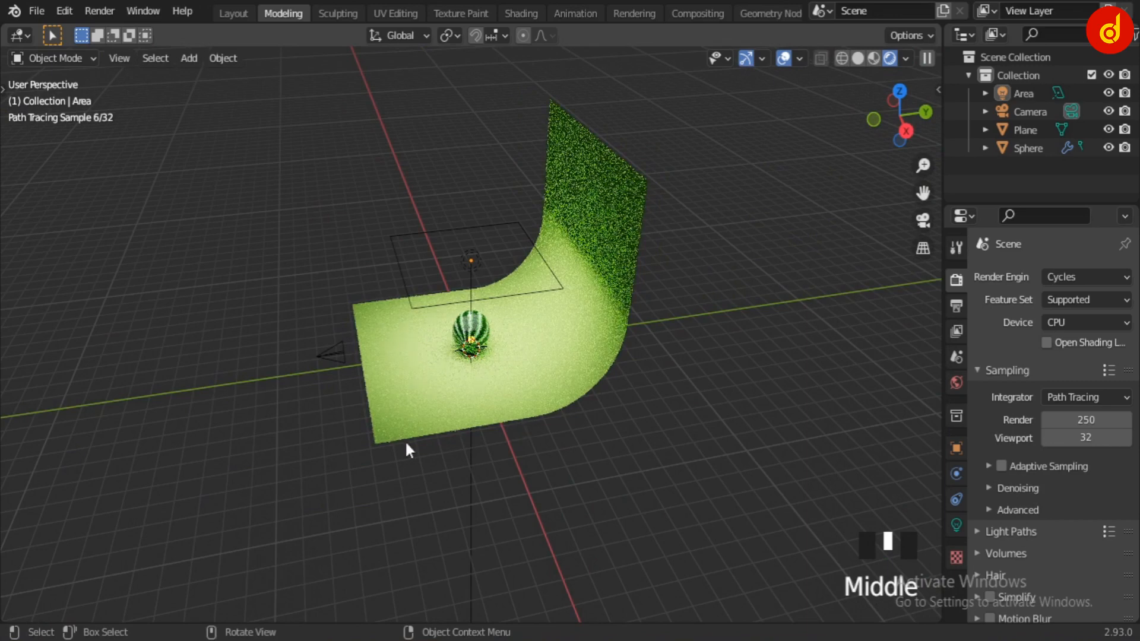
middle_drag(407, 450, 608, 435)
- Return to the camera view, turn off gizmos and overlays, and enlarge the Properties editor
key(KP_0)
scroll(669, 417, up, 6)
scroll(668, 411, up, 1)
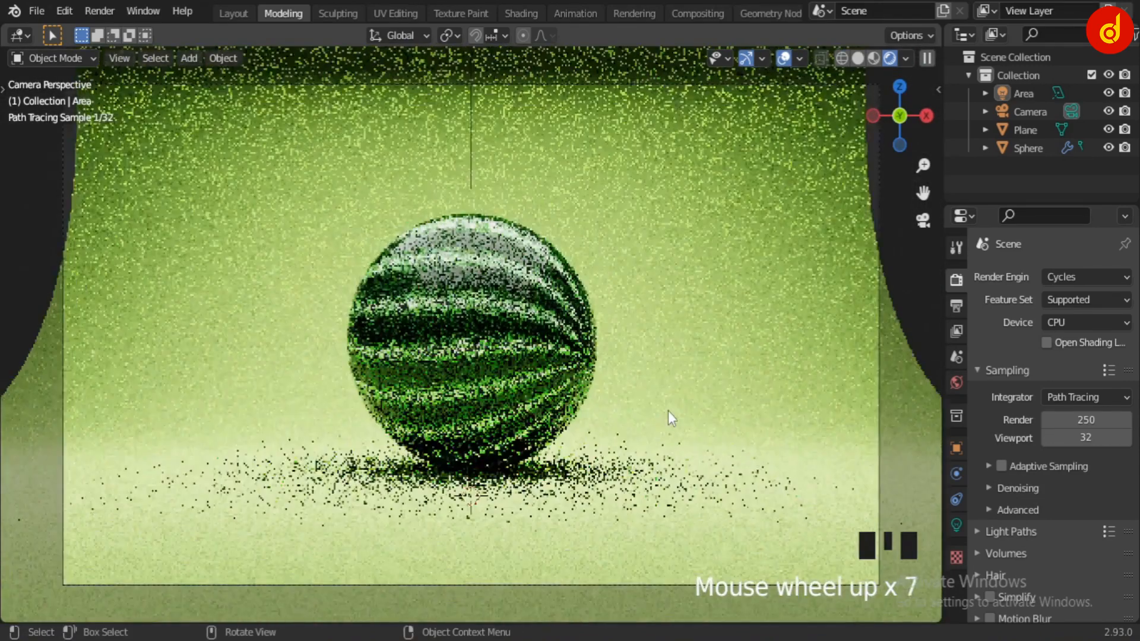
click(747, 58)
click(784, 58)
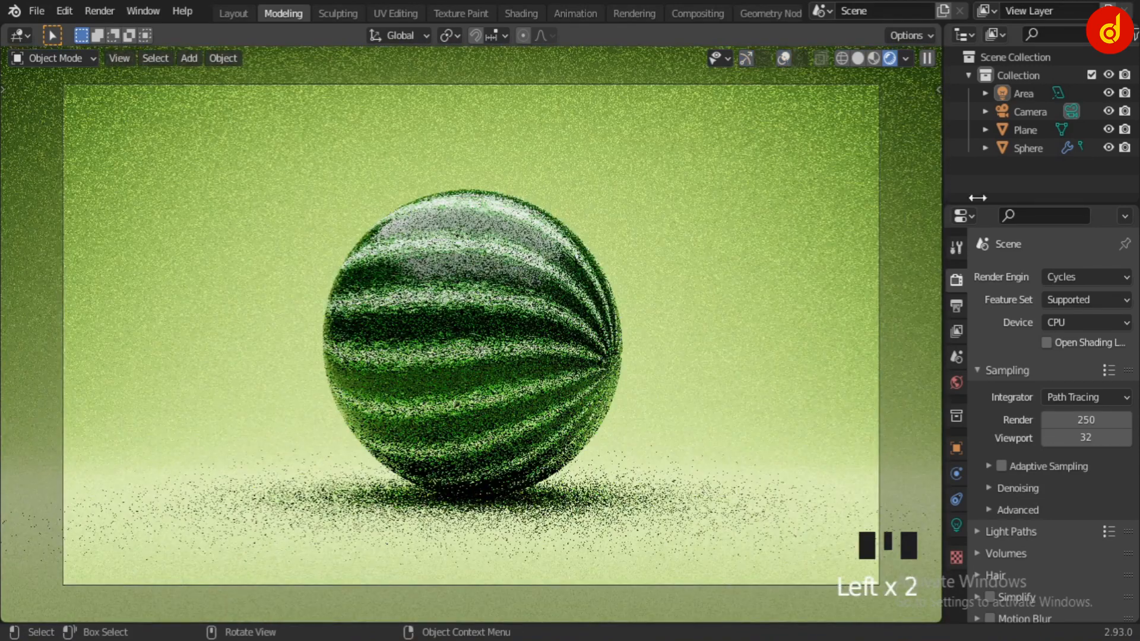
drag(1001, 203, 1001, 166)
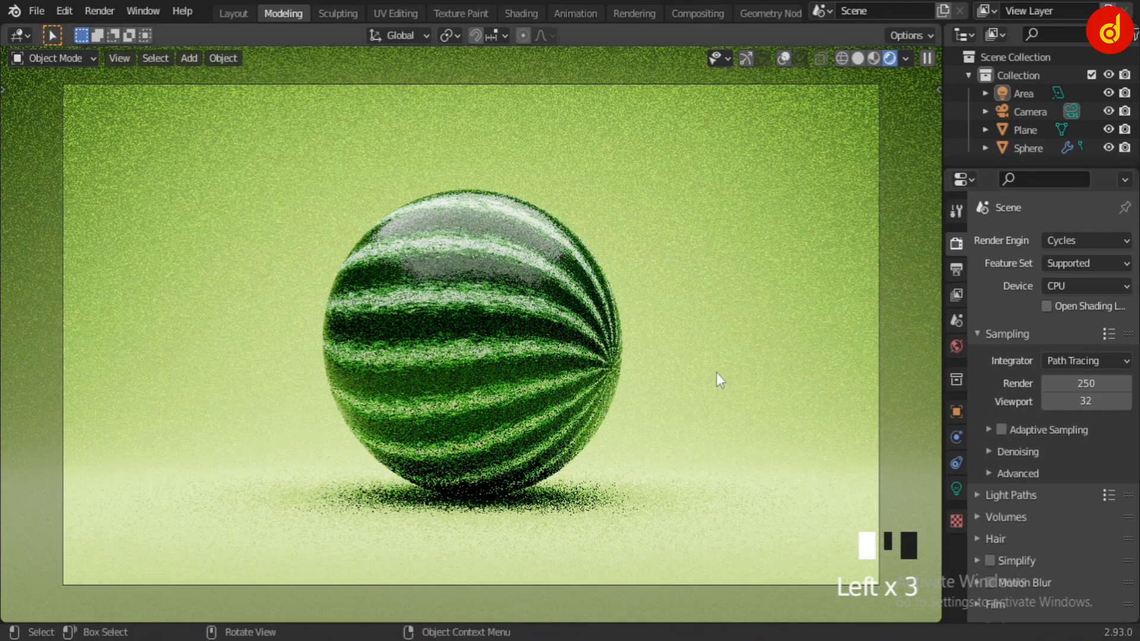